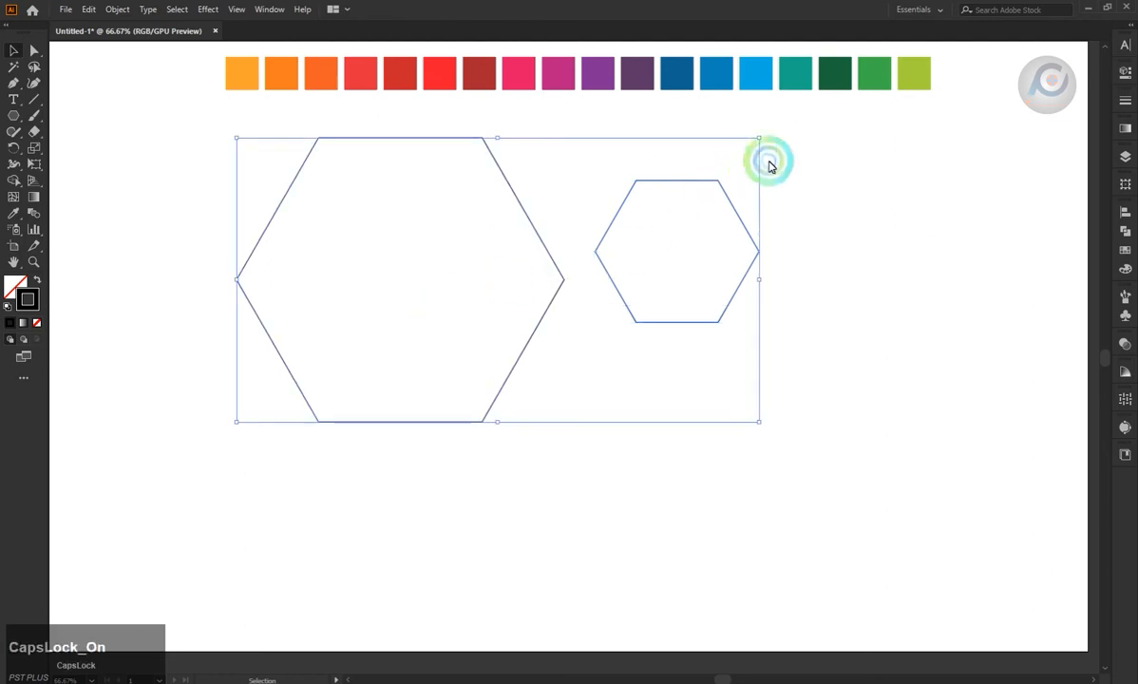
- Rotate both hexagons together to 270° and align their centres horizontally and vertically so the small one sits inside the large one
left_click_drag(766, 138, 772, 538)
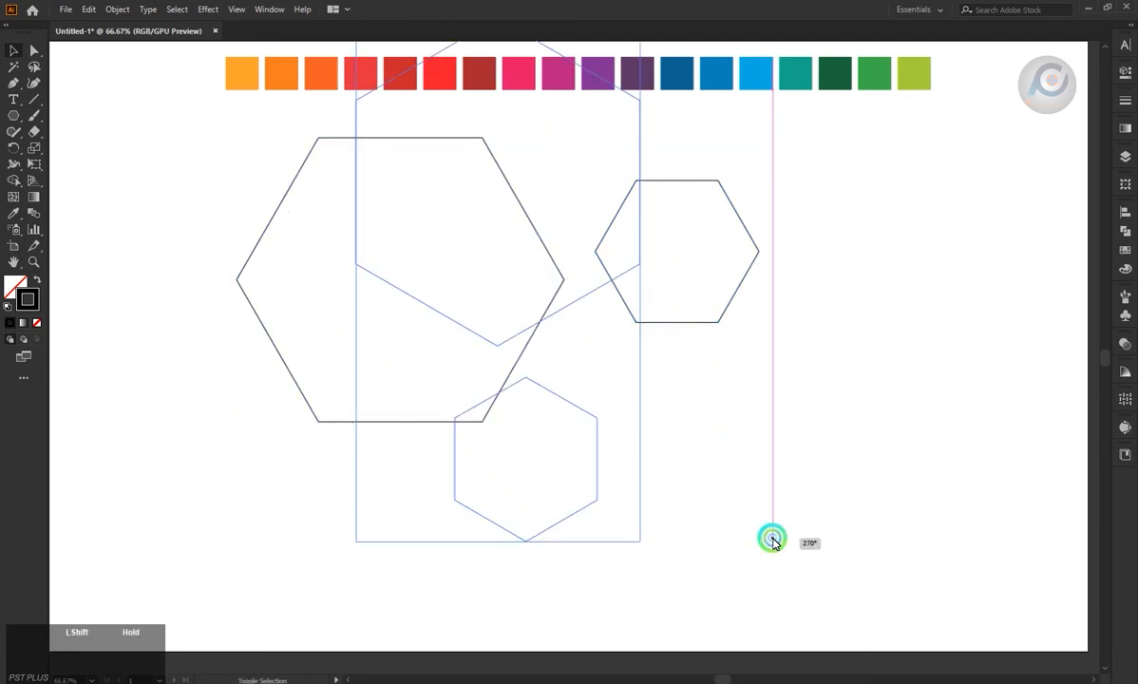
left_click(1127, 200)
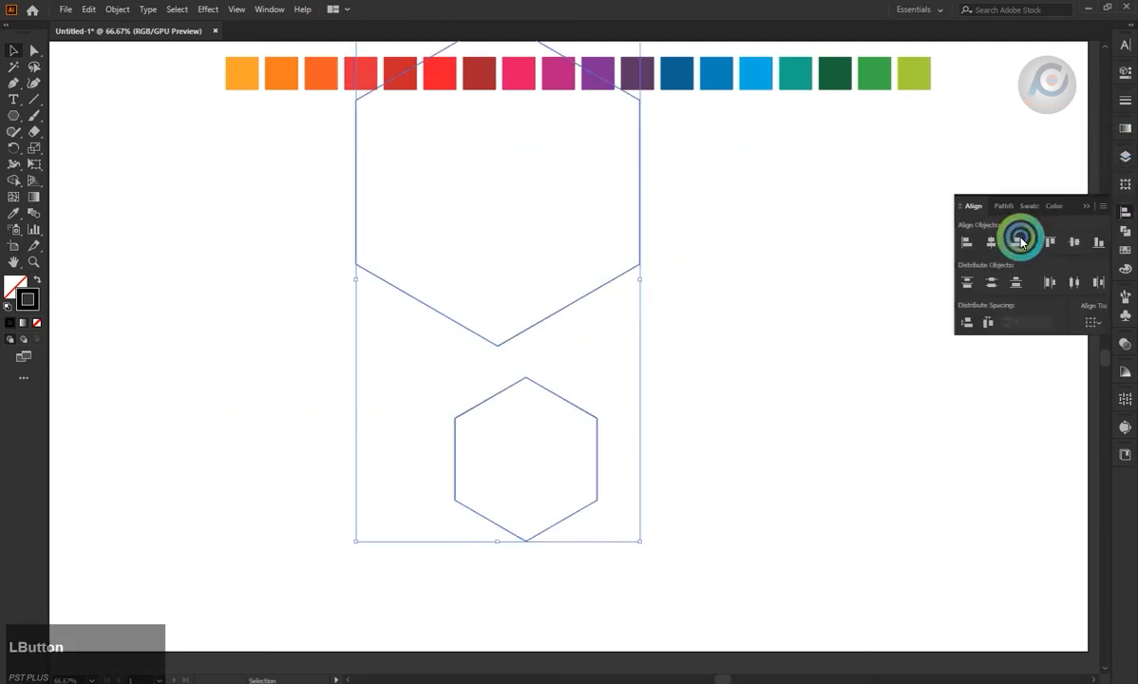
left_click(968, 242)
left_click(991, 245)
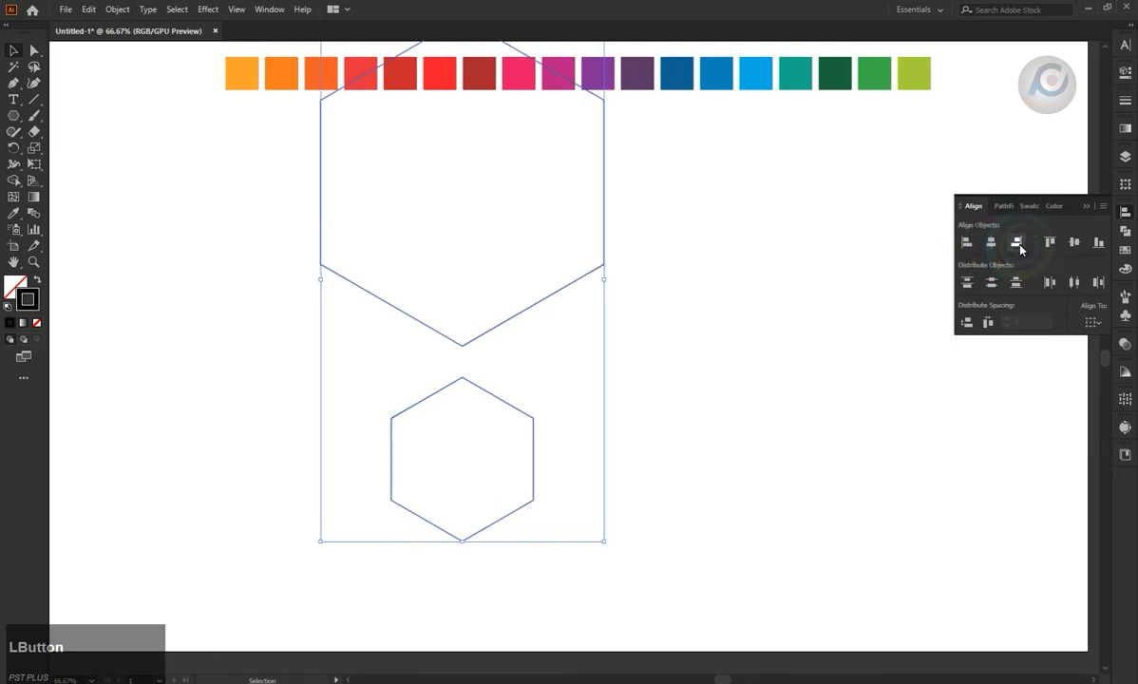
left_click(1074, 244)
left_click(986, 224)
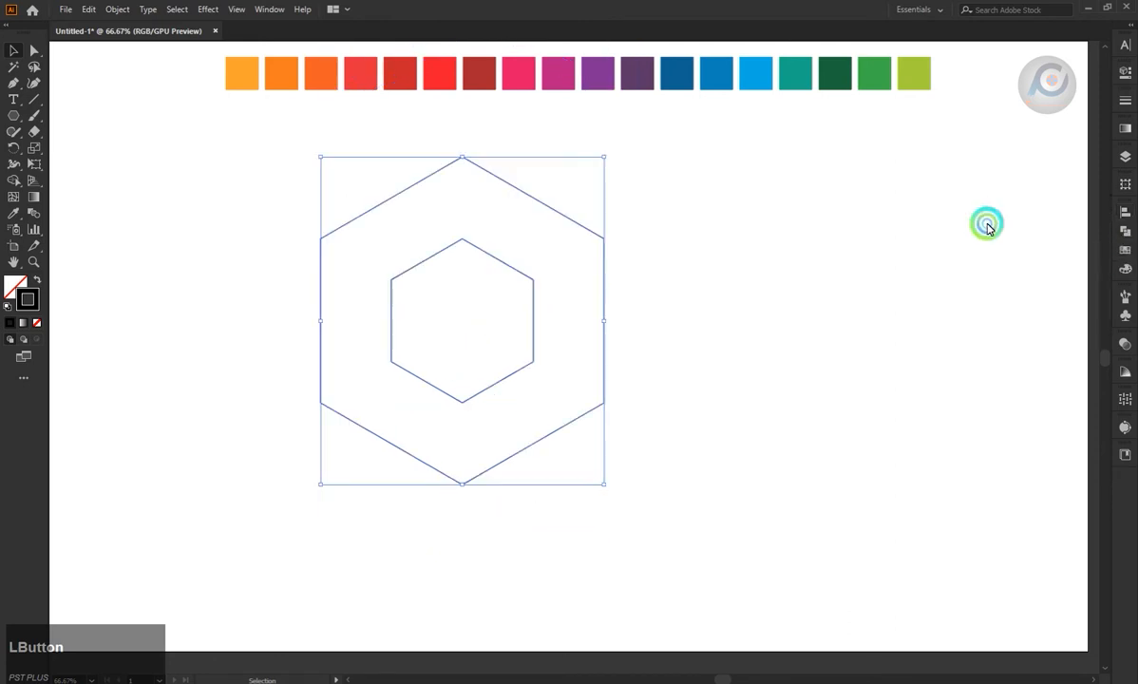
- Cut the inner hexagon out of the outer hexagon with the Shape Builder tool
left_click(717, 230)
left_click_drag(718, 231, 80, 393)
left_click(16, 180)
left_click(452, 295, "alt")
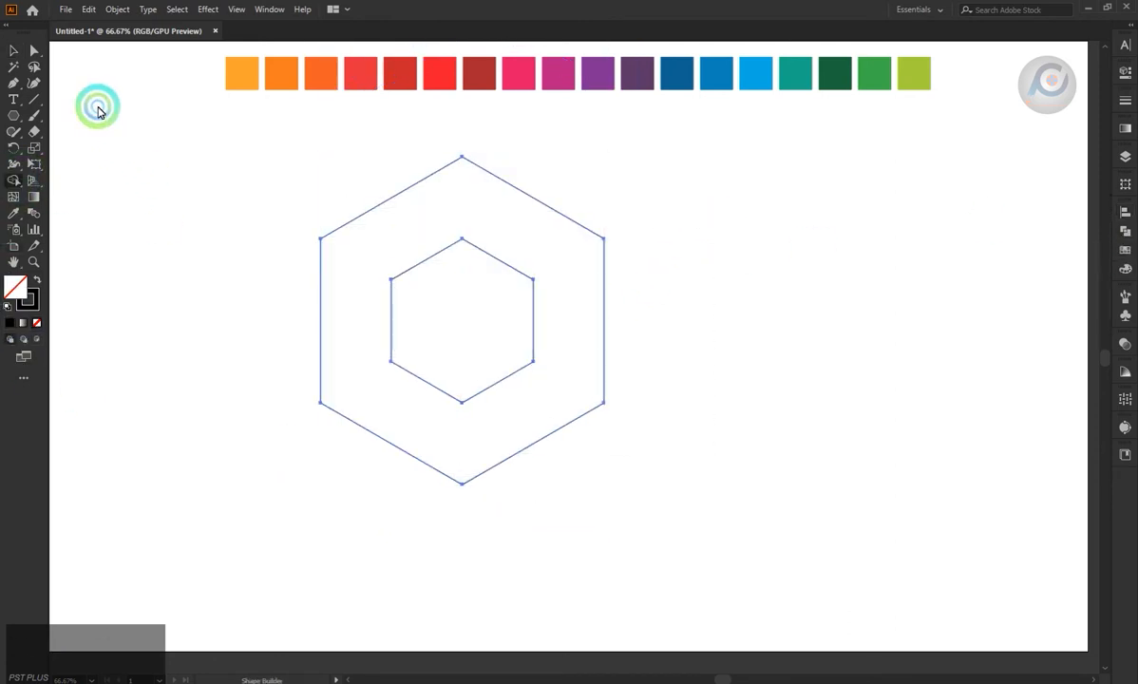
- Select the whole hexagon ring and move it slightly down and toward the middle of the artboard
left_click(13, 52)
left_click(92, 161)
left_click(327, 224)
mouse_move(366, 231)
left_mouse_down()
mouse_move(699, 275)
mouse_move(400, 295)
mouse_move(437, 374)
mouse_move(471, 380)
left_mouse_up()
left_click(741, 274)
- Draw a tall rectangle between the inner hexagon's left side and top vertex, rising above the outer hexagon
right_click(13, 115)
left_click(105, 114)
mouse_move(437, 338)
left_mouse_down()
mouse_move(505, 247)
mouse_move(506, 217)
left_mouse_up()
left_click_drag(506, 169, 506, 99)
left_click(13, 51)
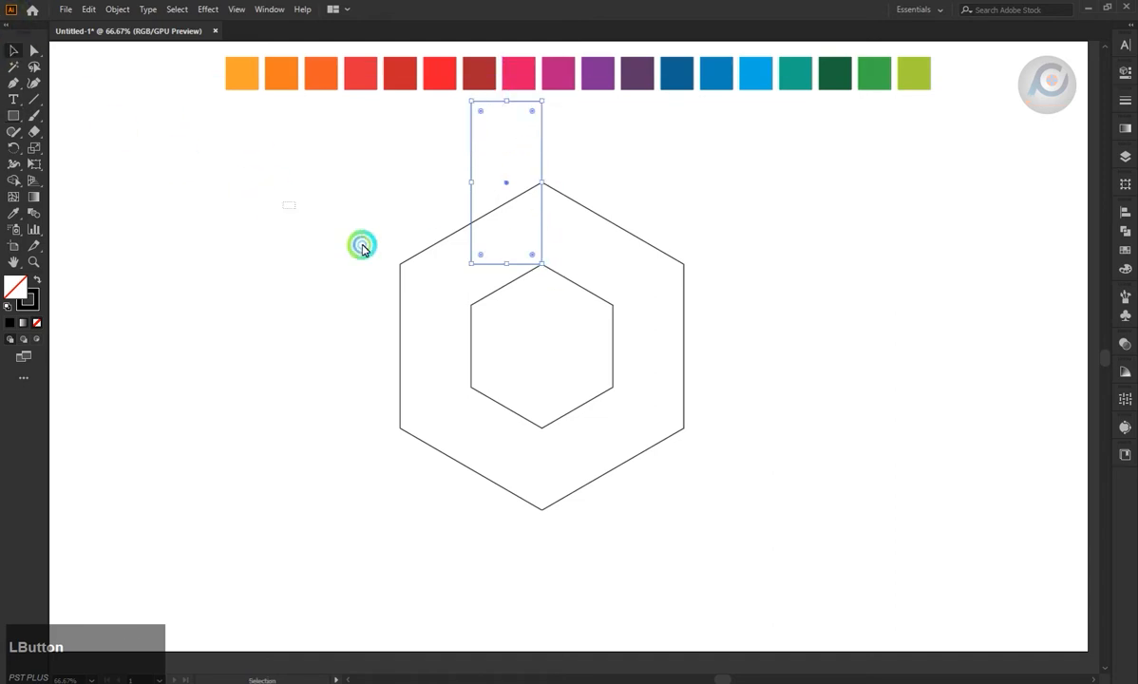
- Move the rectangle and hexagon ring slightly down, and extend the rectangle's bottom edge below the inner hexagon's top vertex
left_click_drag(362, 247, 513, 339)
left_click(732, 275)
left_click(397, 262)
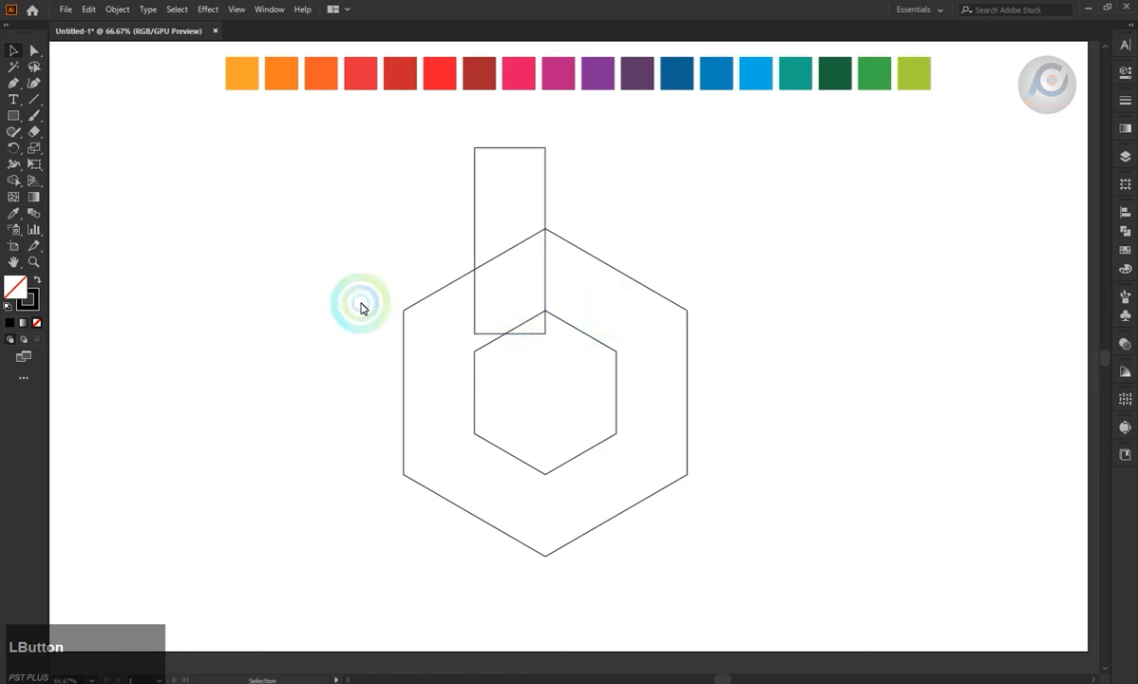
- Draw a diagonal line through the upper-left vertices of both hexagons and nudge it until it meets them exactly
mouse_move(378, 296)
left_mouse_down()
mouse_move(514, 433)
mouse_move(531, 415)
left_mouse_up()
left_click_drag(445, 365, 437, 335)
scroll(437, 334, "up", 4)
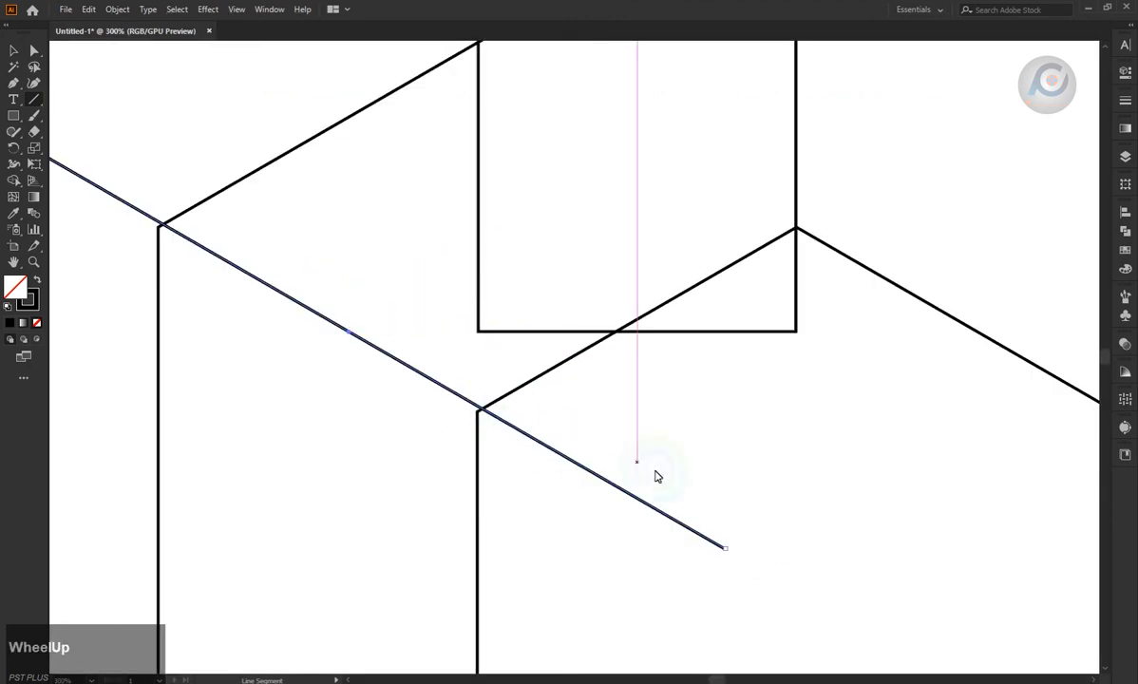
key("Down")
key("Down")
key("Down")
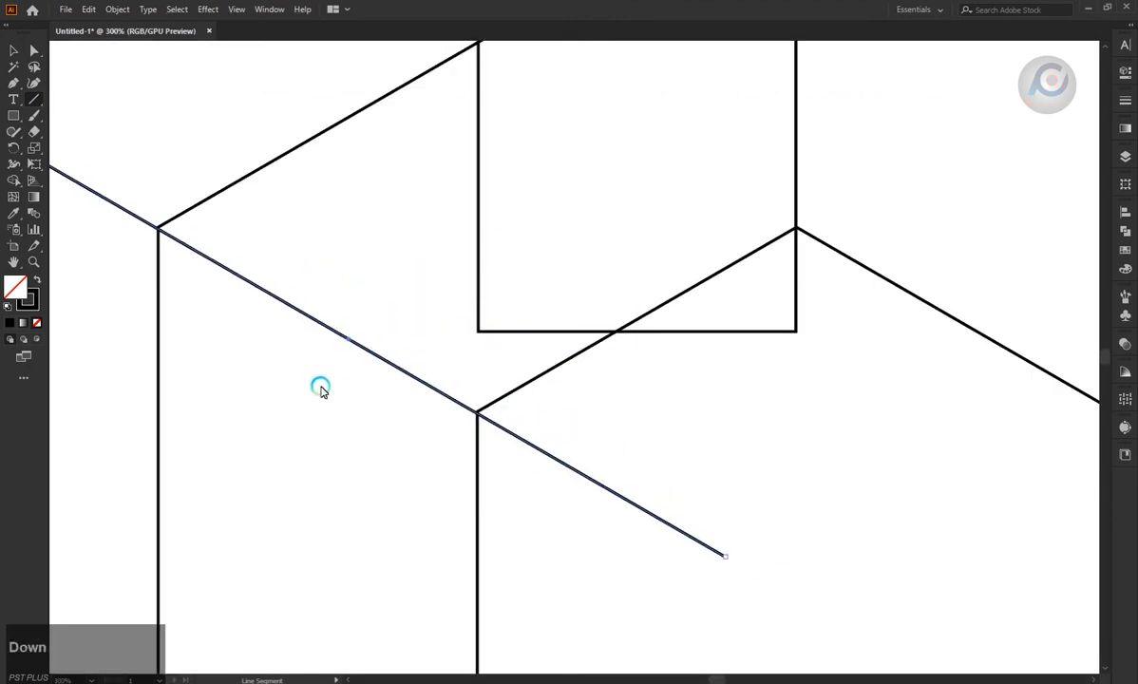
scroll(320, 390, "down", 4)
left_click(13, 55)
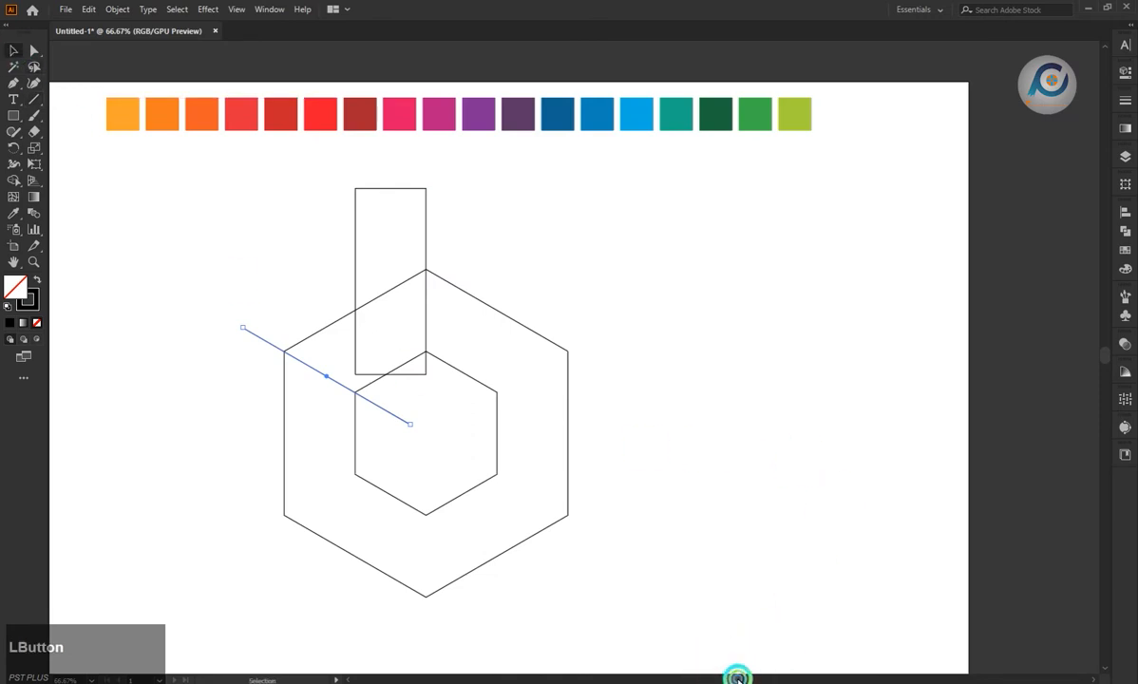
- Duplicate the diagonal line and place the copy through the lower-right vertices of both hexagons
left_click_drag(735, 679, 724, 680)
scroll(682, 494, "down", 4)
scroll(680, 486, "up", 3)
scroll(665, 485, "down", 1)
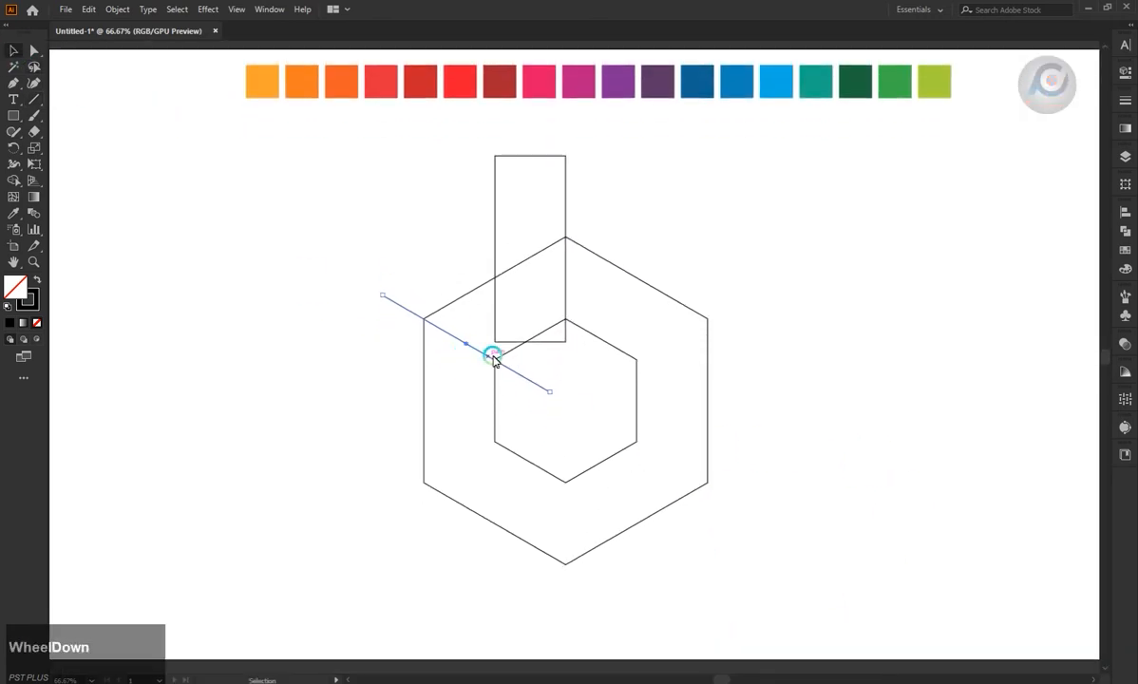
left_click_drag(493, 359, 688, 473)
left_click(525, 427)
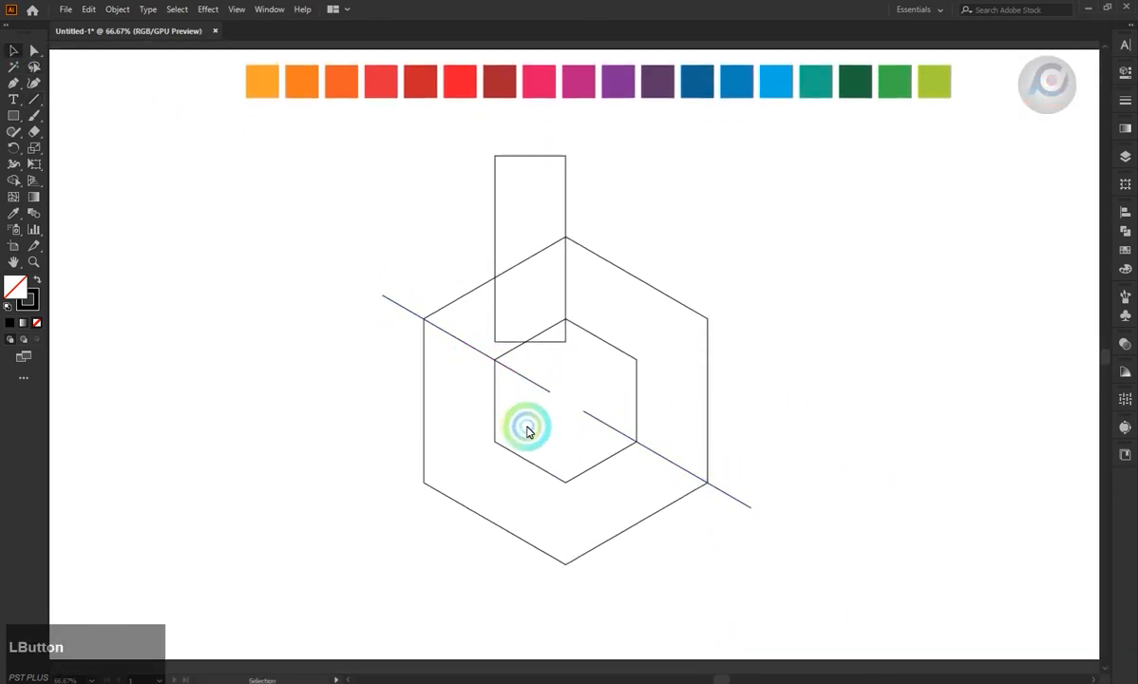
- Copy the lower-right line, rotate the copy to the opposite slope, and align it through both hexagons' lower-left vertices
left_click(671, 460)
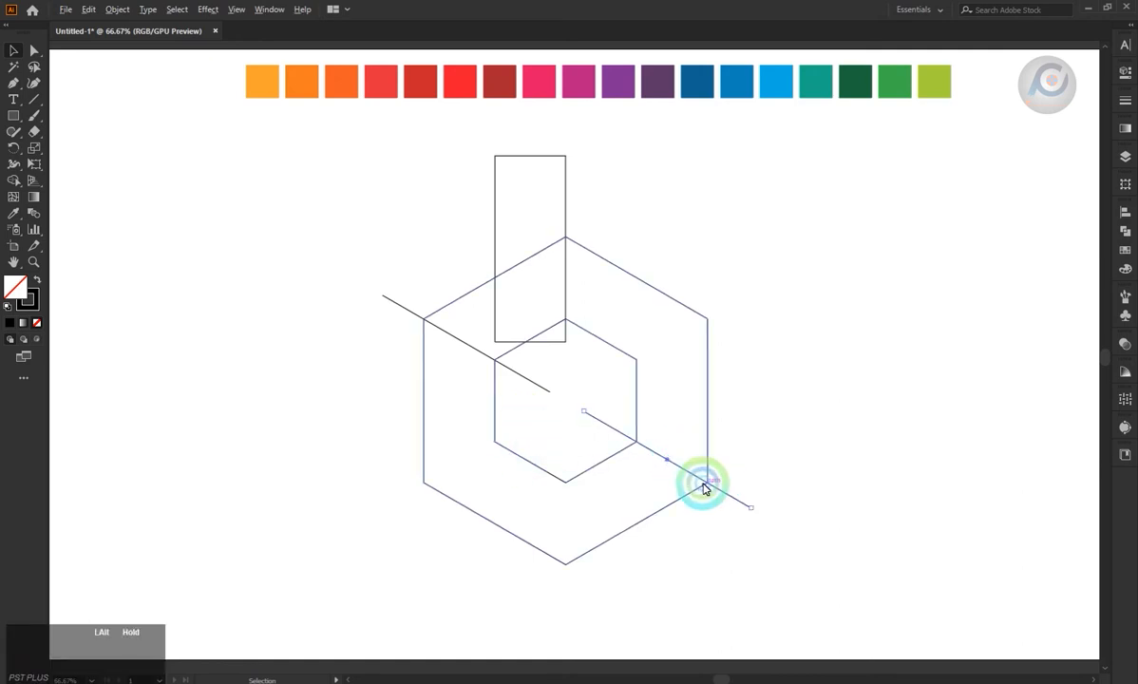
left_click_drag(703, 477, 772, 300)
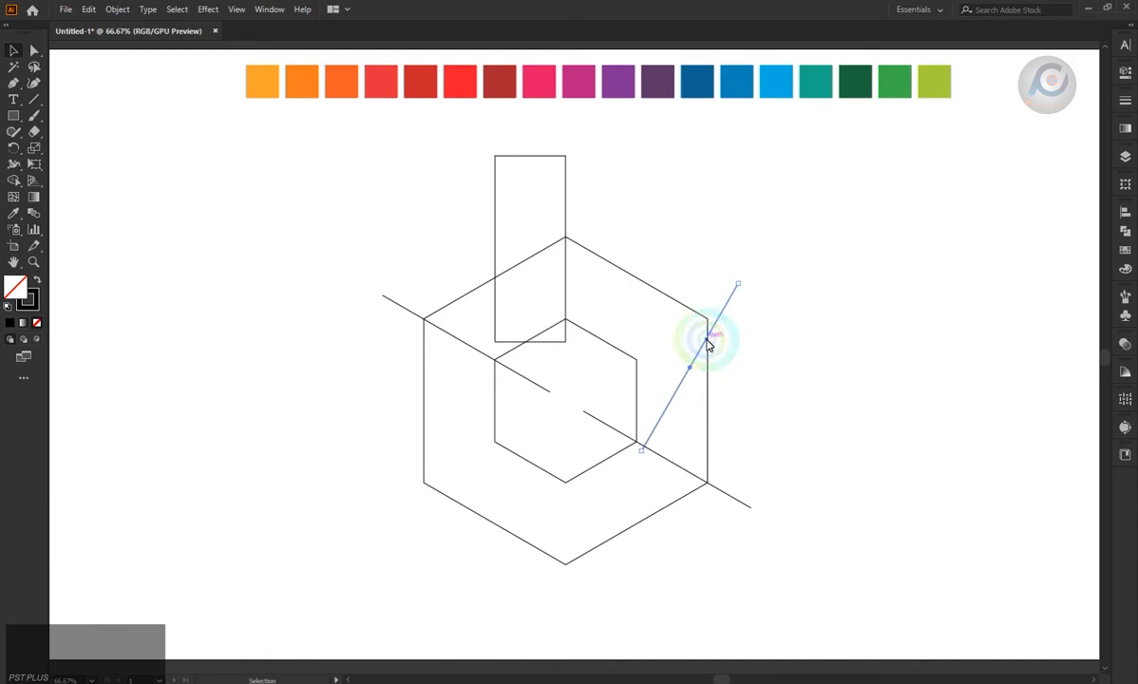
left_click_drag(708, 340, 547, 405)
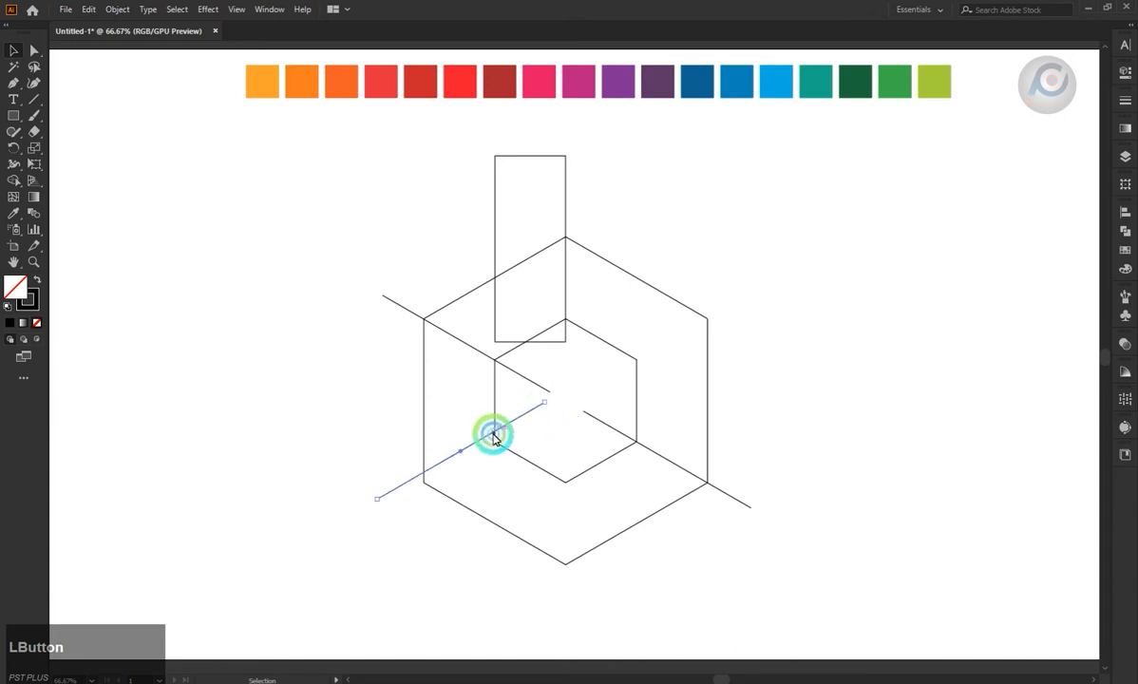
left_click_drag(465, 452, 465, 465)
scroll(472, 463, "up", 3)
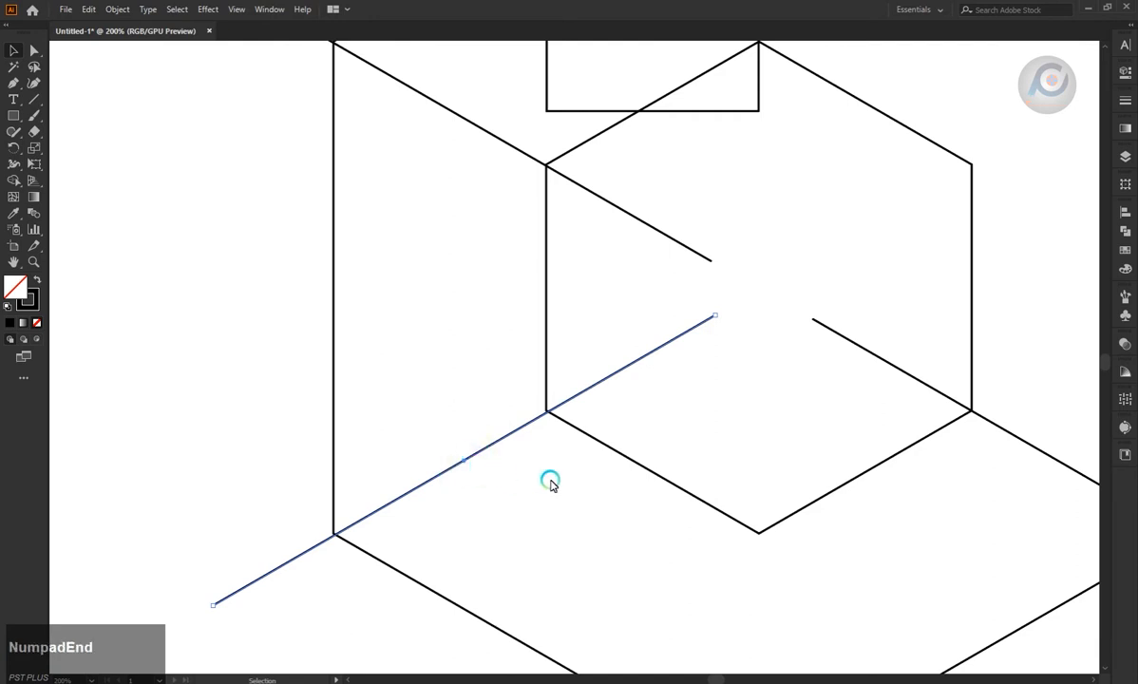
key("Up")
key("Up")
left_click(217, 394)
- Copy the upper-left diagonal line up to the outer hexagon's top vertex so it crosses the rectangle
scroll(368, 489, "down", 1, "alt")
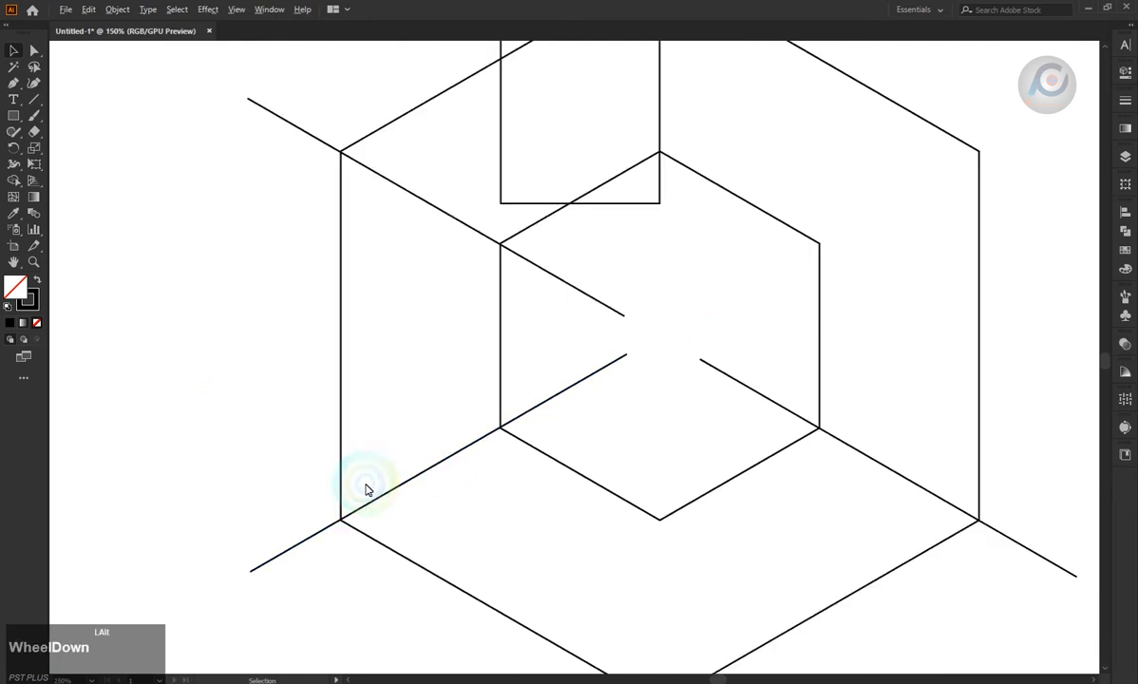
scroll(368, 489, "down", 2, "alt")
scroll(342, 462, "up", 1, "alt")
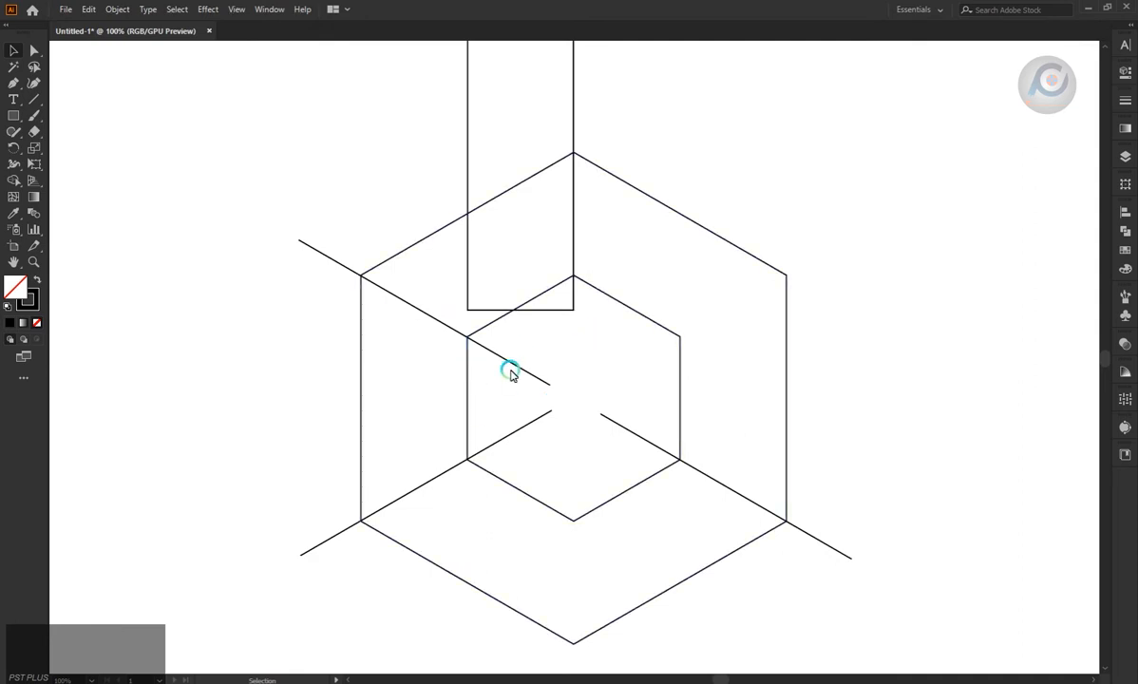
scroll(466, 342, "down", 1, "alt")
scroll(449, 399, "up", 1)
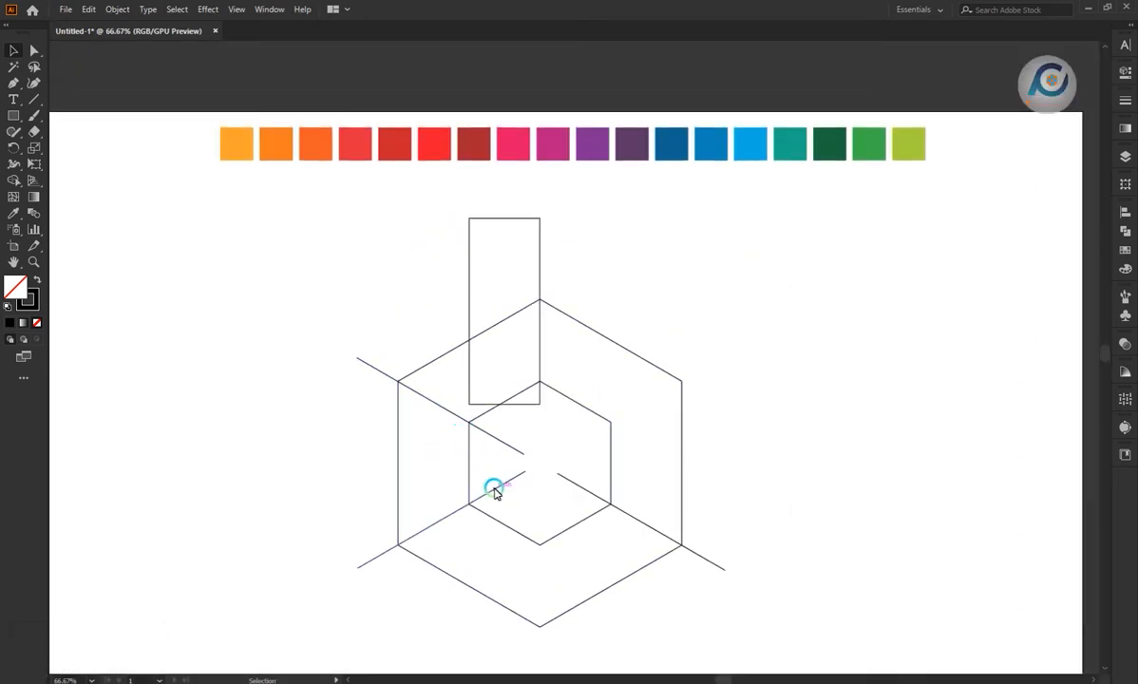
left_click_drag(446, 407, 530, 297, "alt")
scroll(530, 297, "up", 4, "alt")
left_click_drag(525, 339, 532, 325)
left_click(696, 272)
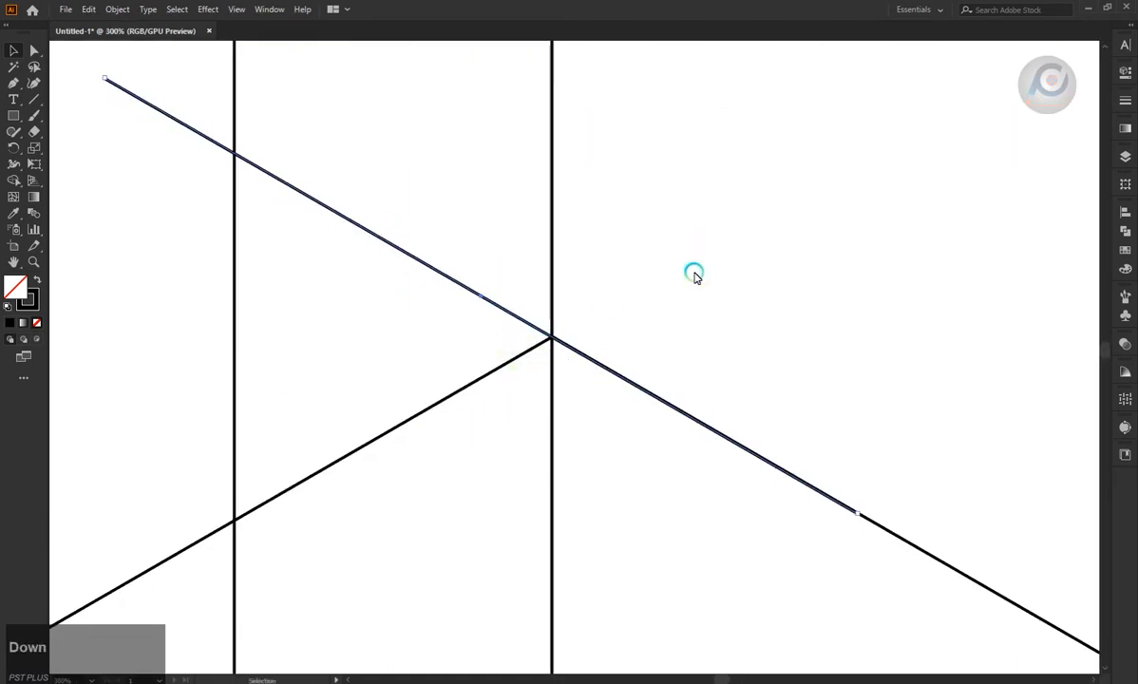
- Copy the lower-left diagonal line to the rectangle's upper part, crossing the other diagonal at the rectangle's left edge
scroll(516, 440, "down", 4, "alt")
scroll(516, 440, "down", 3)
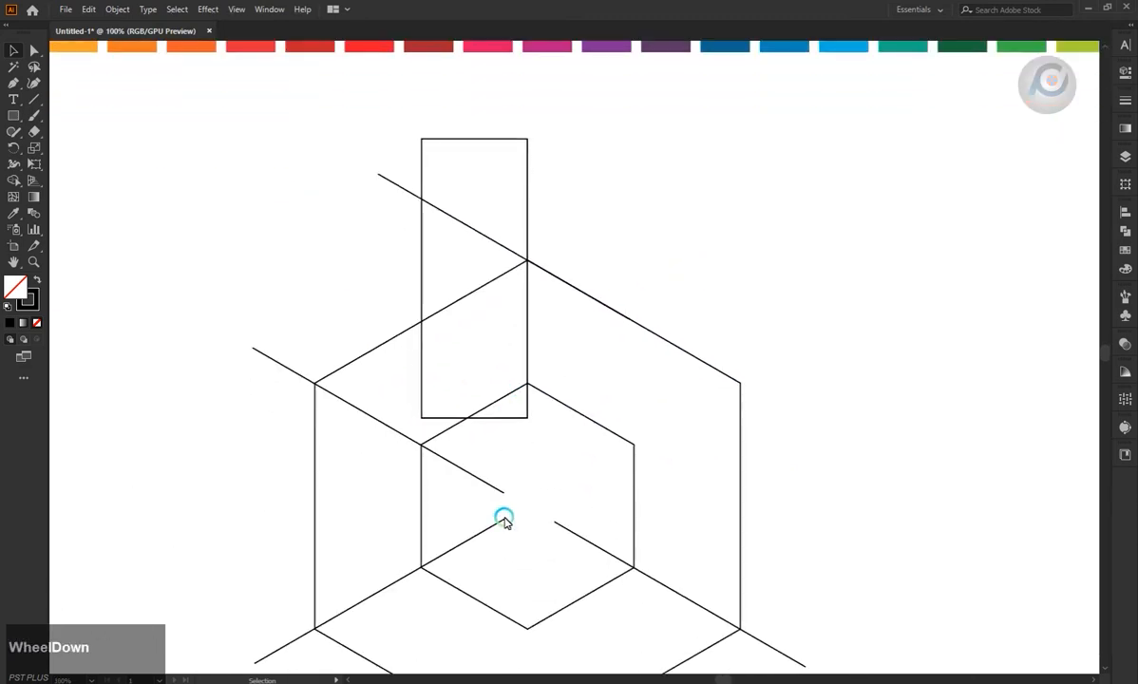
scroll(484, 446, "up", 1, "alt")
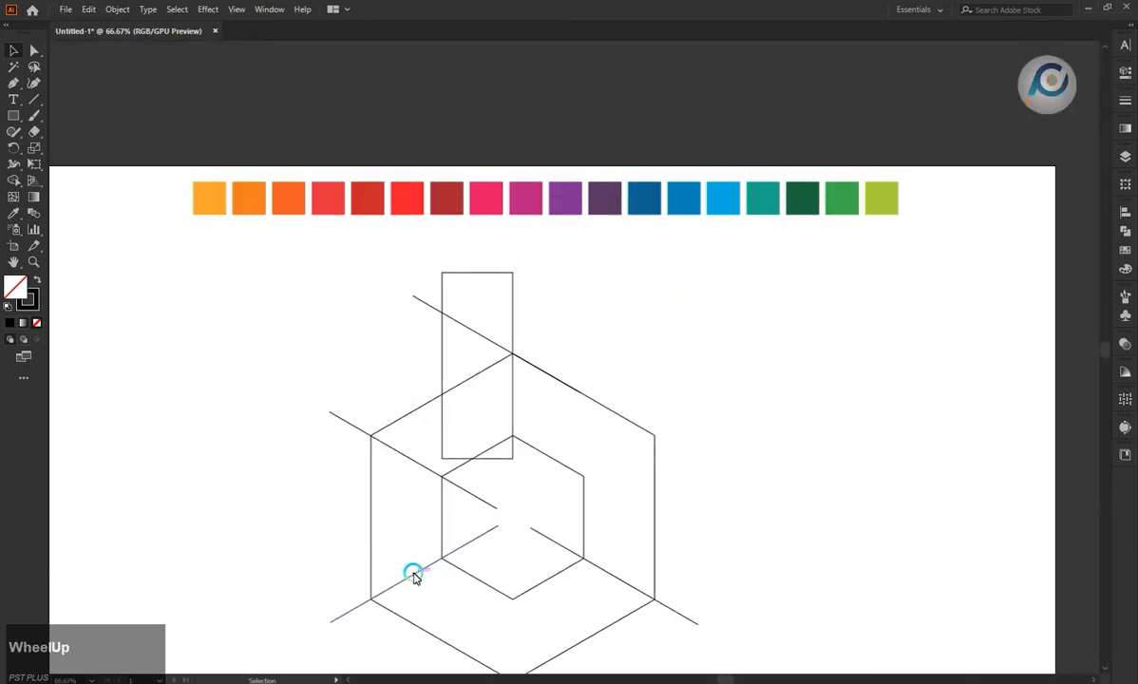
left_click_drag(414, 575, 527, 302)
scroll(484, 286, "up", 5, "alt")
- Extend the rectangle's top edge slightly upward to meet the rising diagonal line at its upper-right corner
left_click(467, 219)
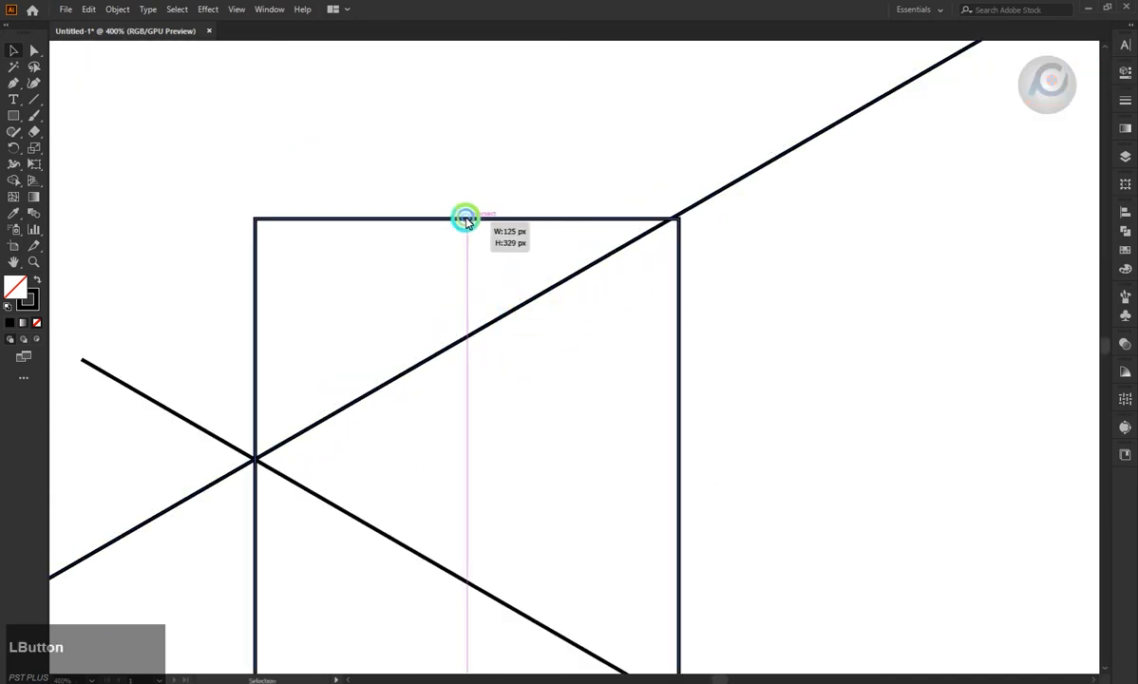
left_click_drag(465, 220, 467, 208)
left_click(481, 170)
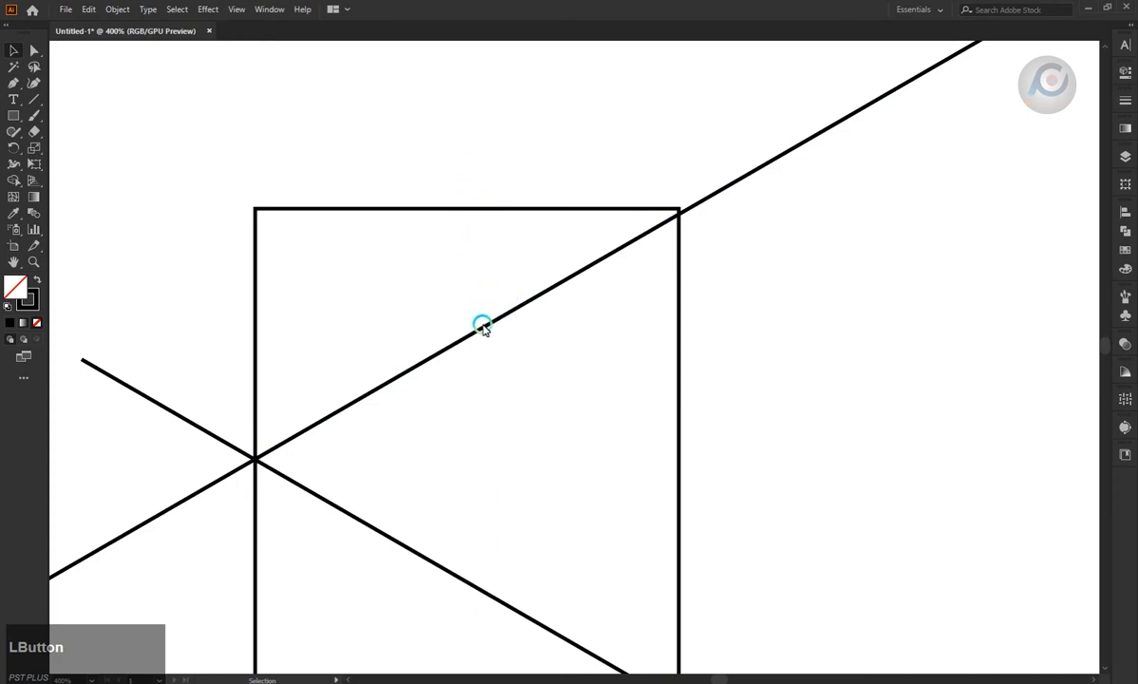
- Draw a vertical line through the bottom vertices of both hexagons, extending past the outer one
scroll(482, 326, "down", 6)
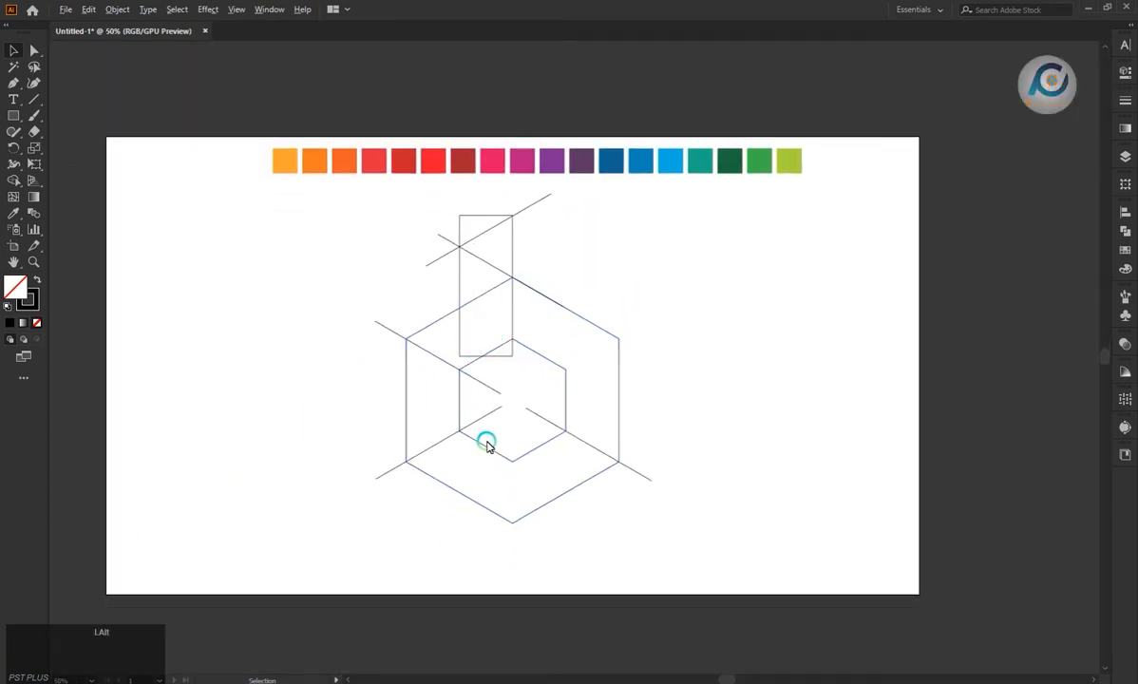
scroll(487, 445, "up", 1)
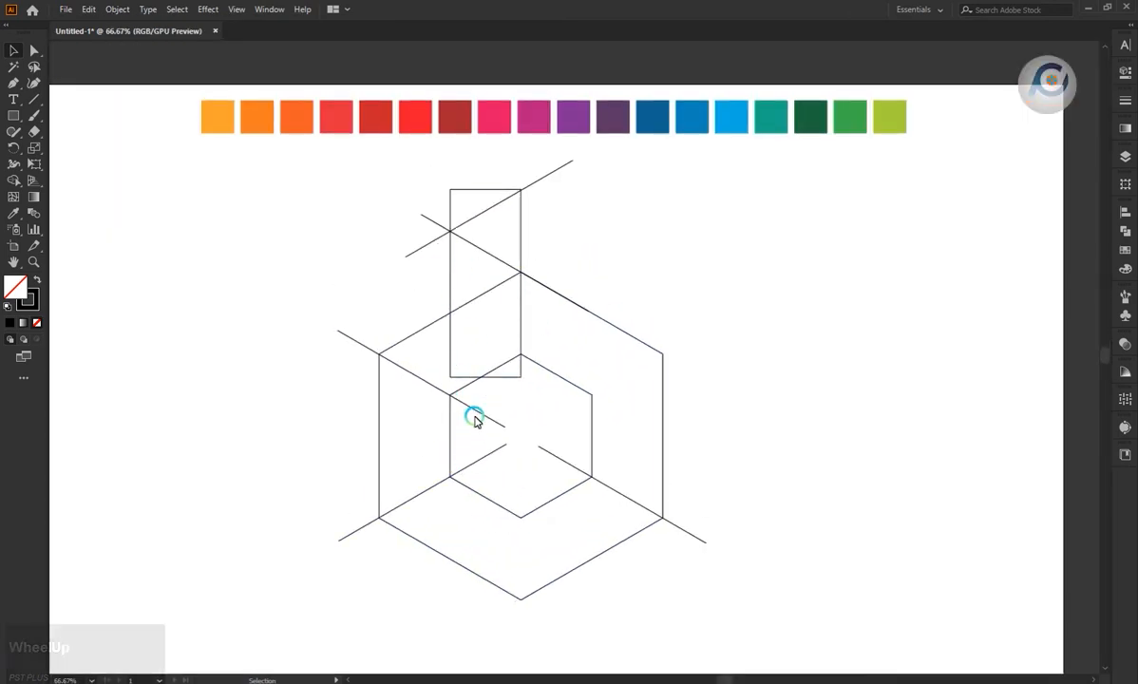
scroll(478, 466, "down", 1)
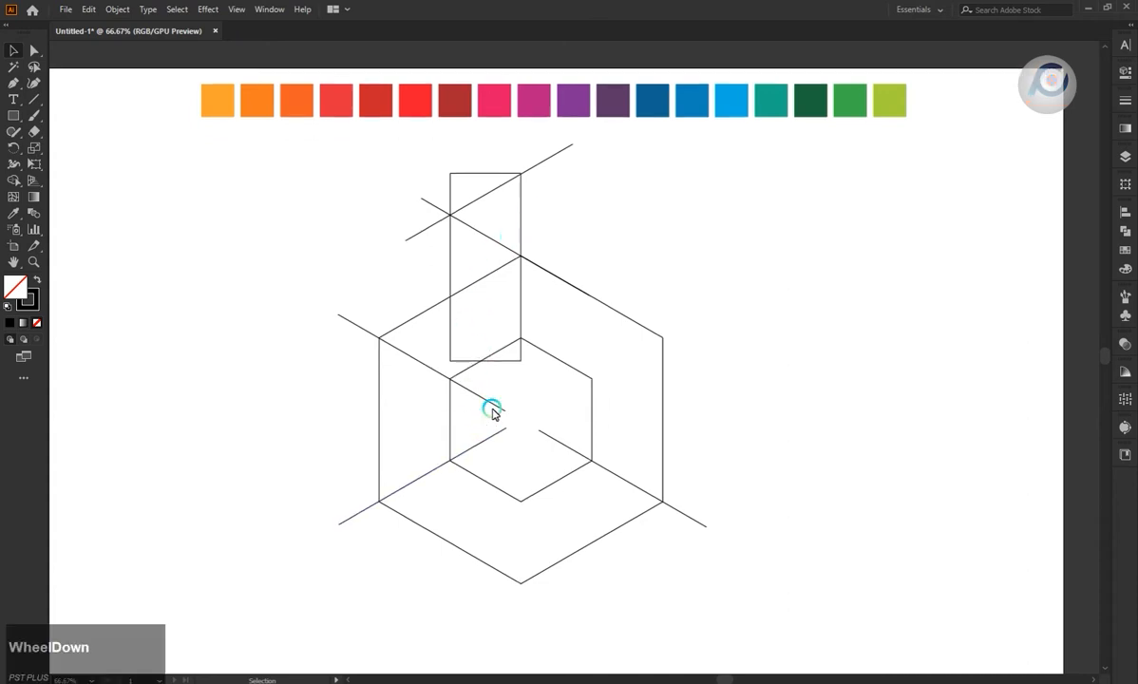
left_click(34, 99)
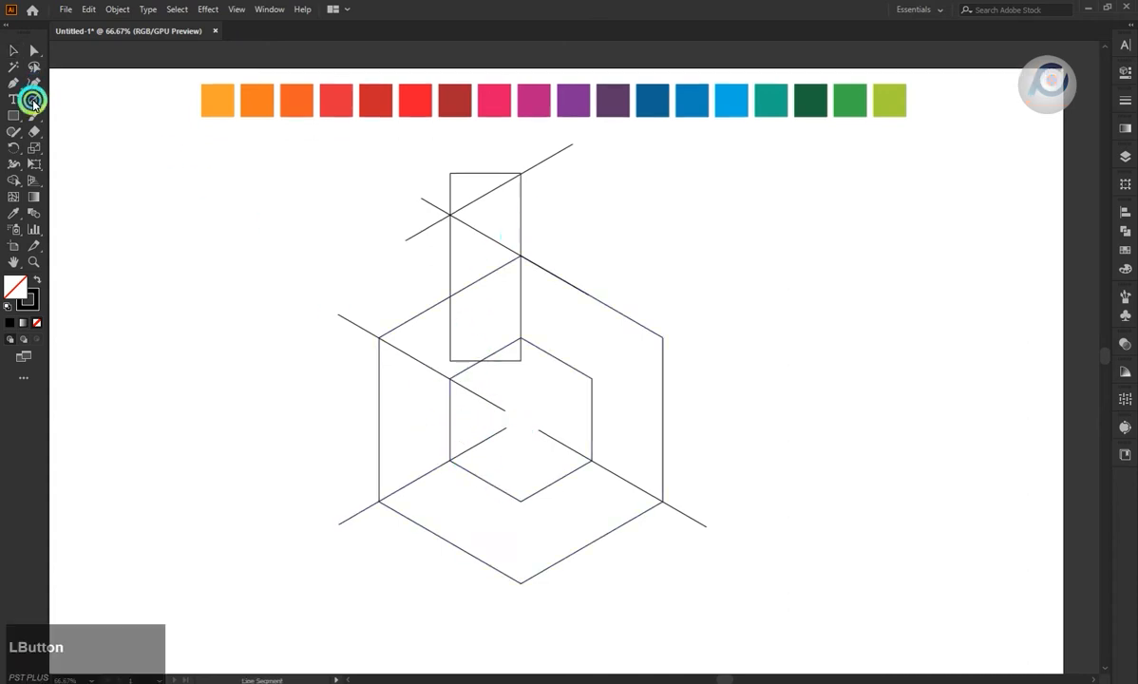
left_click_drag(521, 468, 520, 608)
scroll(521, 589, "up", 3)
left_click(14, 50)
left_click(522, 208)
- Copy the upper-left diagonal line to pass through the inner hexagon's top vertex and the rectangle's crossing with the outer hexagon
scroll(516, 238, "down", 2)
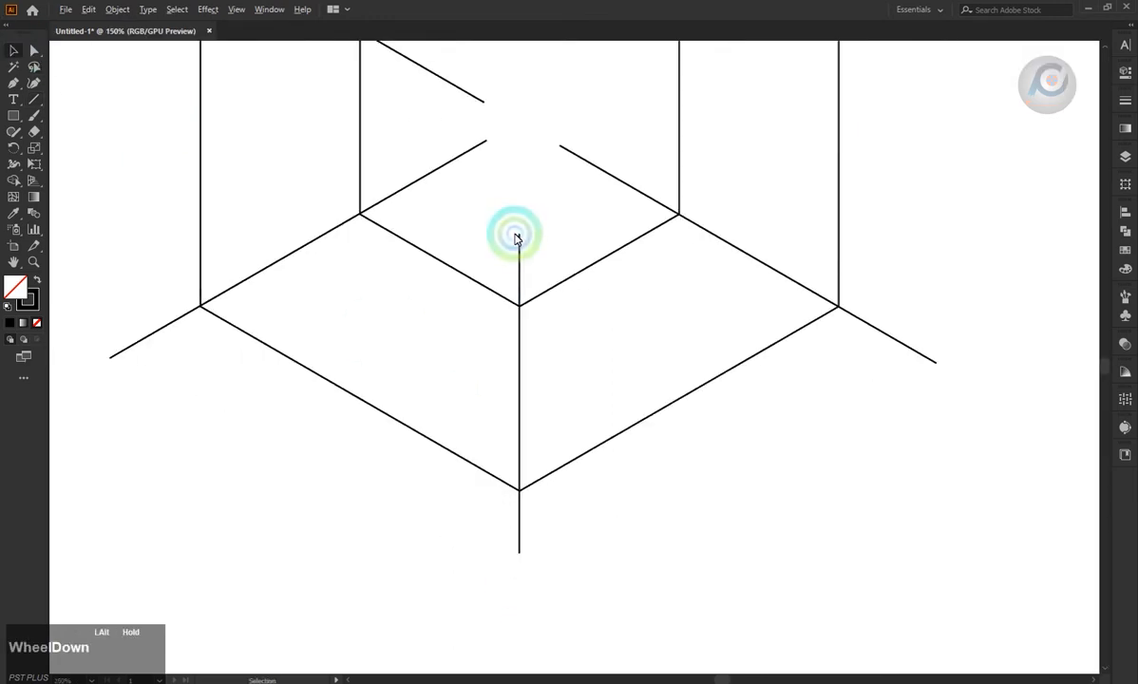
scroll(462, 281, "up", 1)
scroll(513, 400, "up", 6)
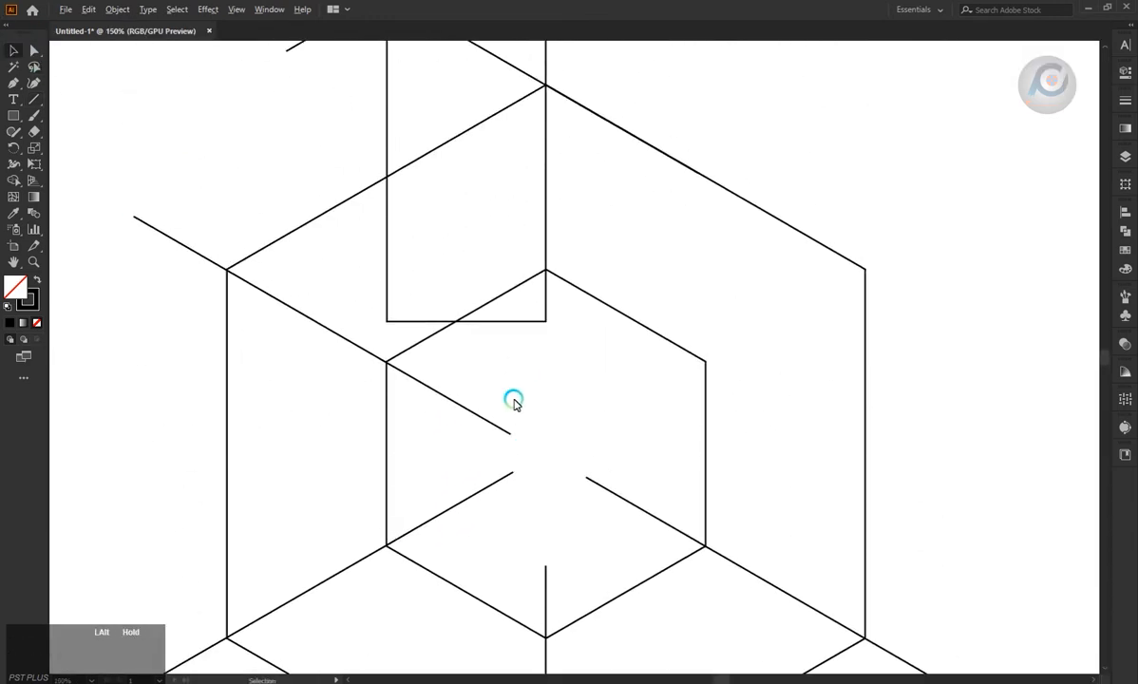
scroll(513, 400, "down", 2)
scroll(530, 280, "up", 1)
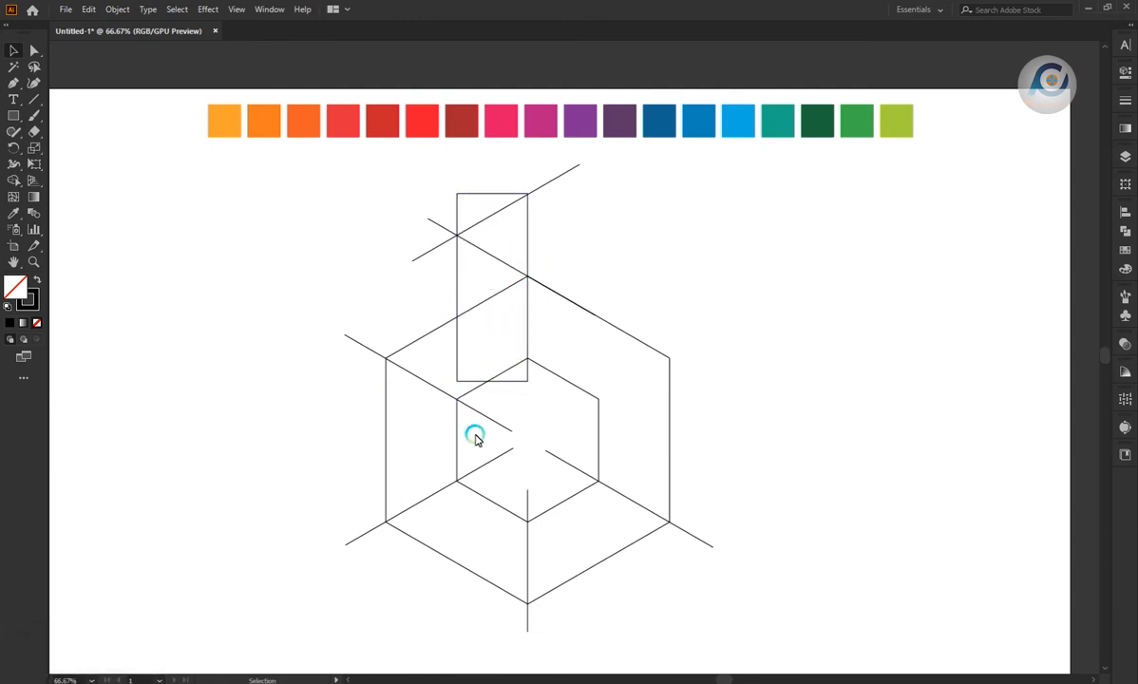
left_click_drag(453, 396, 511, 346)
scroll(511, 345, "up", 4)
key("Down")
key("Down")
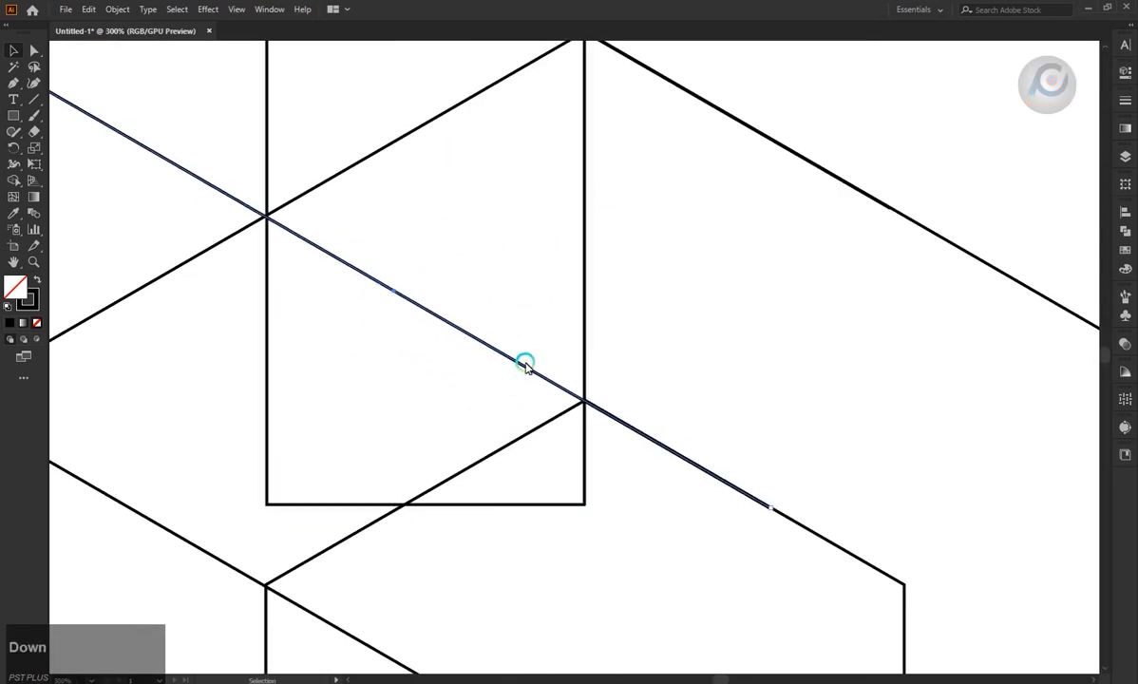
key("Right")
left_click(546, 460)
- Draw a vertical line along the rectangle's left edge, continuing down over the inner hexagon's left side
scroll(480, 436, "down", 3)
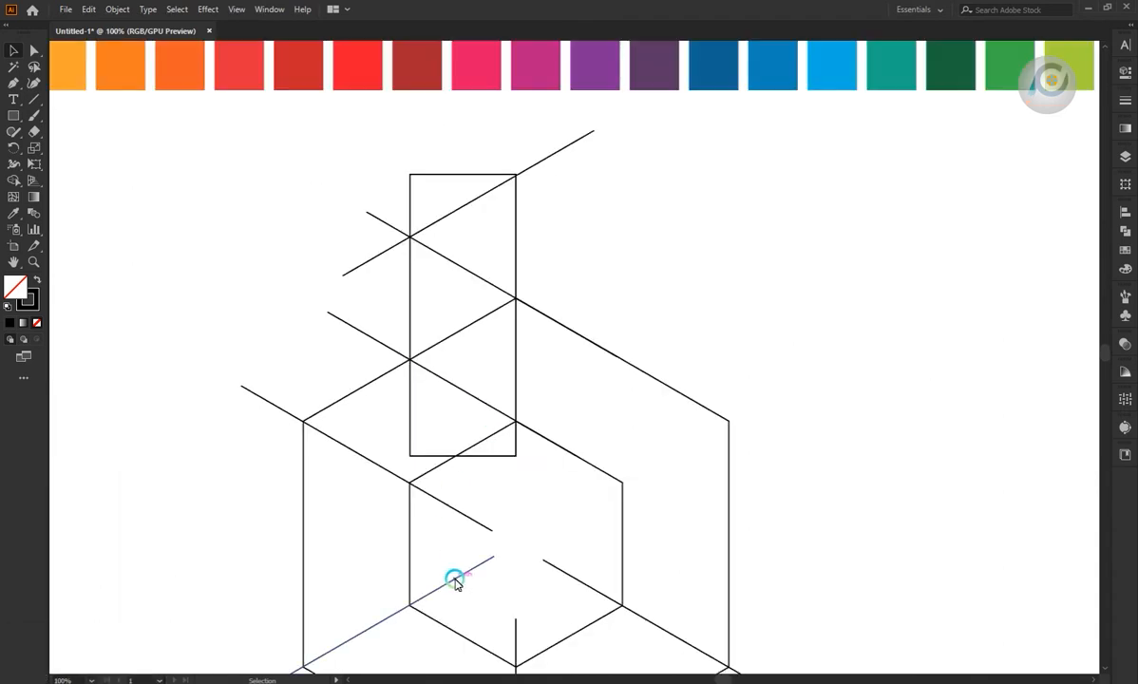
left_click(25, 103)
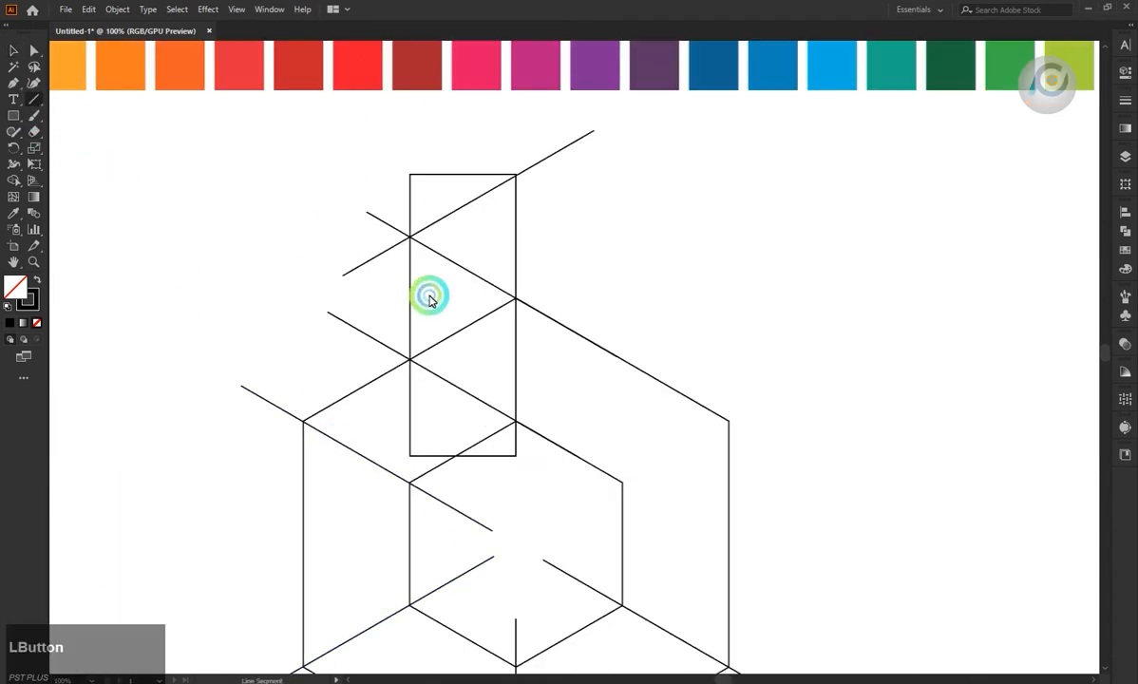
left_click_drag(409, 321, 409, 543)
left_click(36, 247)
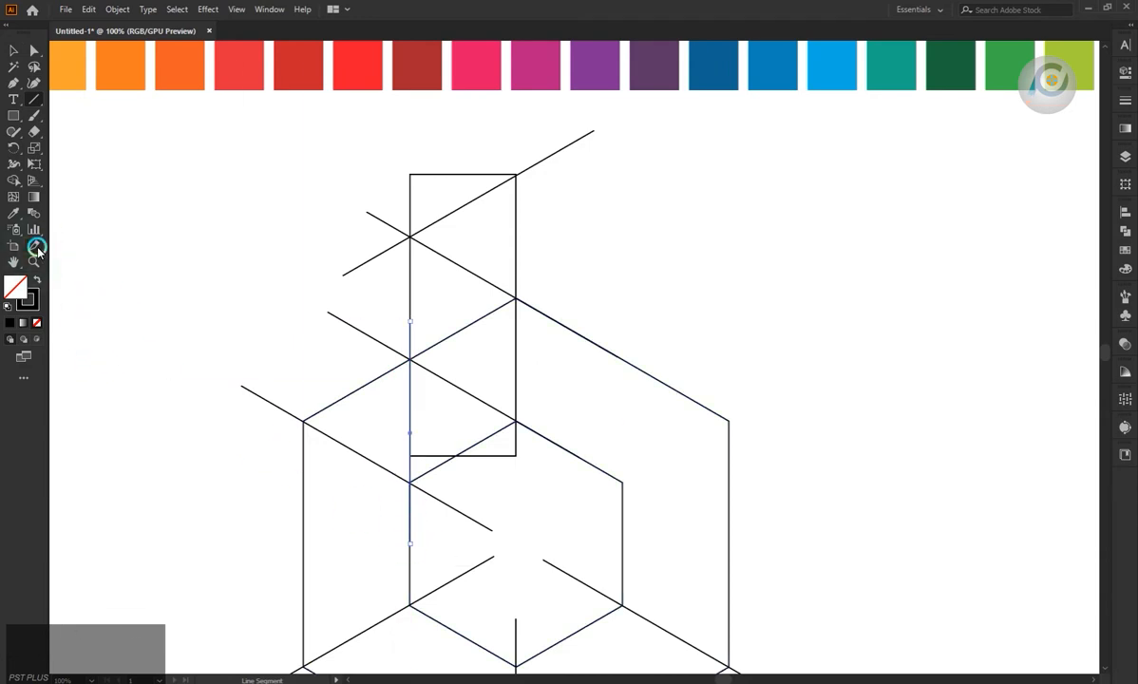
- Copy the lower-left rising diagonal up to the inner hexagon's upper-left vertex, aligning it with the inner hexagon's edge
key("v")
left_click(110, 192)
scroll(323, 357, "down", 2)
scroll(281, 436, "up", 1)
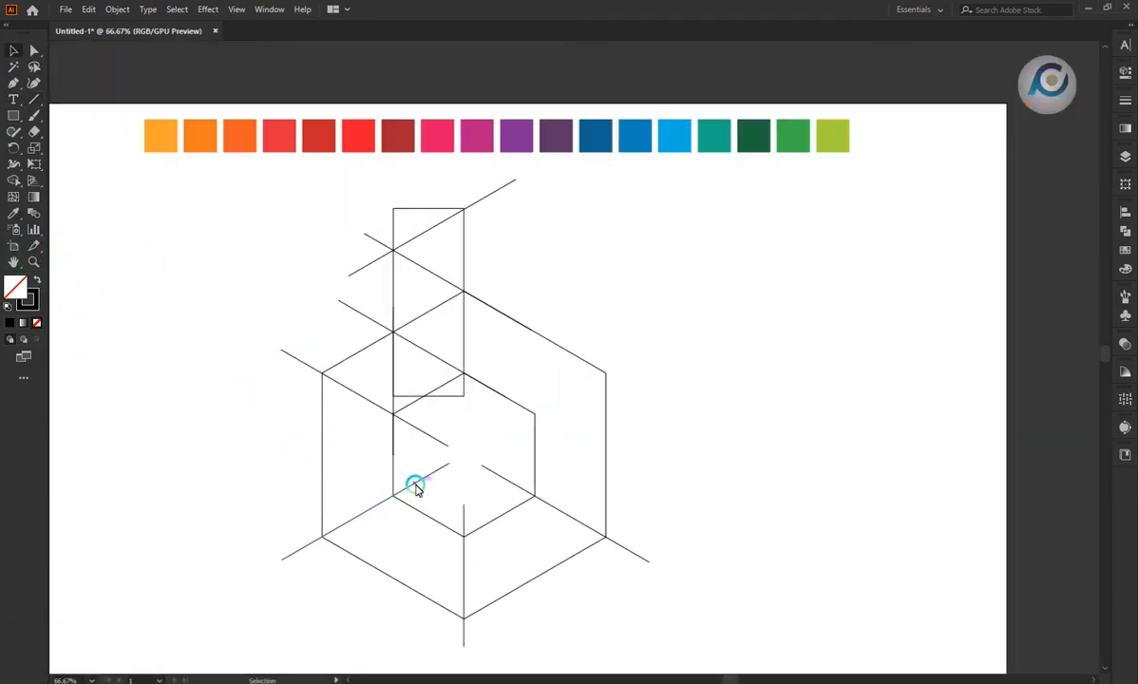
left_click_drag(415, 487, 389, 412)
scroll(388, 411, "up", 4)
key("Up")
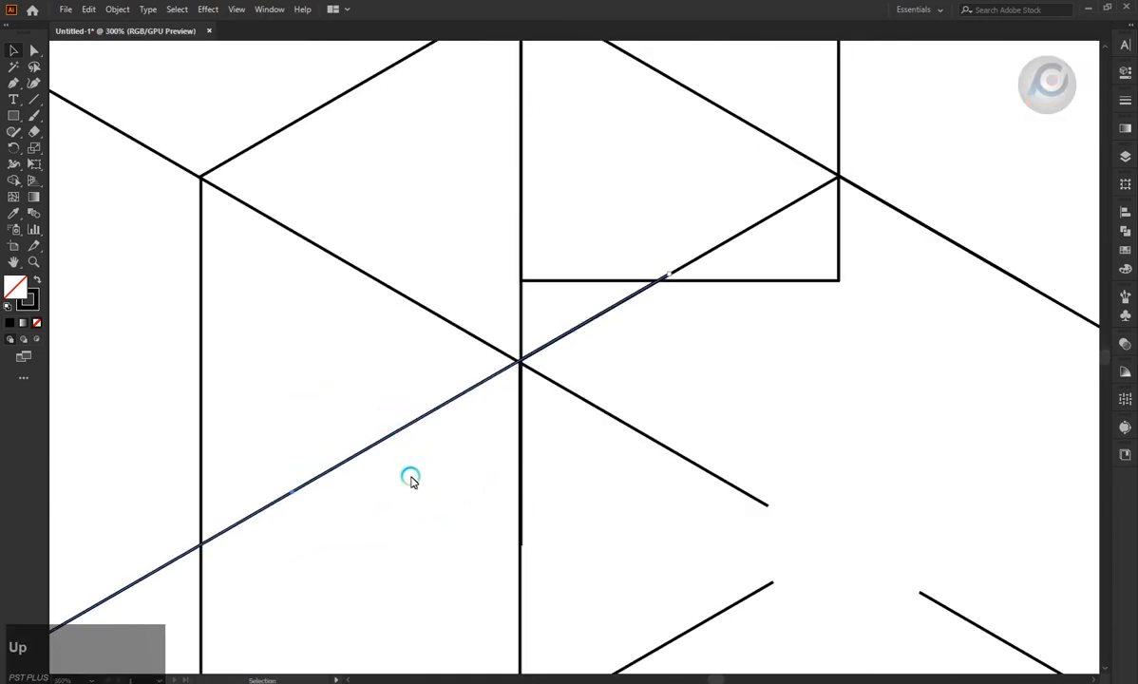
scroll(410, 479, "down", 3)
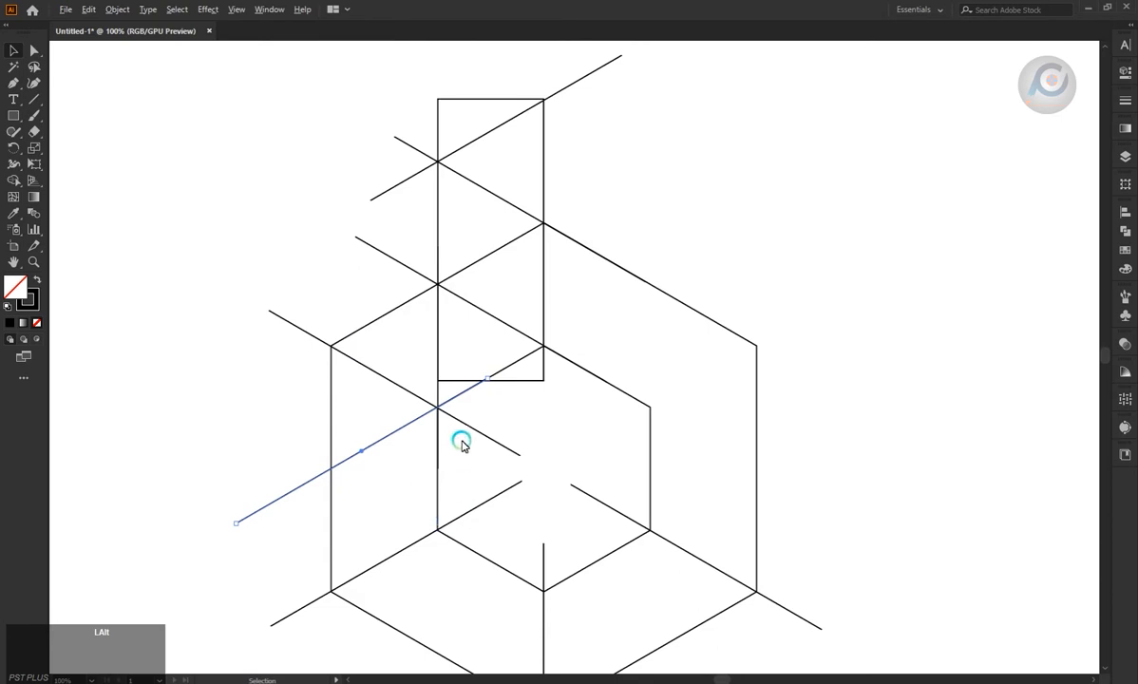
- Copy a descending diagonal line down to pass through the inner hexagon's lower-left vertex and along its lower-left edge
left_click_drag(464, 416, 447, 538)
scroll(444, 535, "up", 4)
left_click(593, 472)
scroll(506, 516, "down", 4)
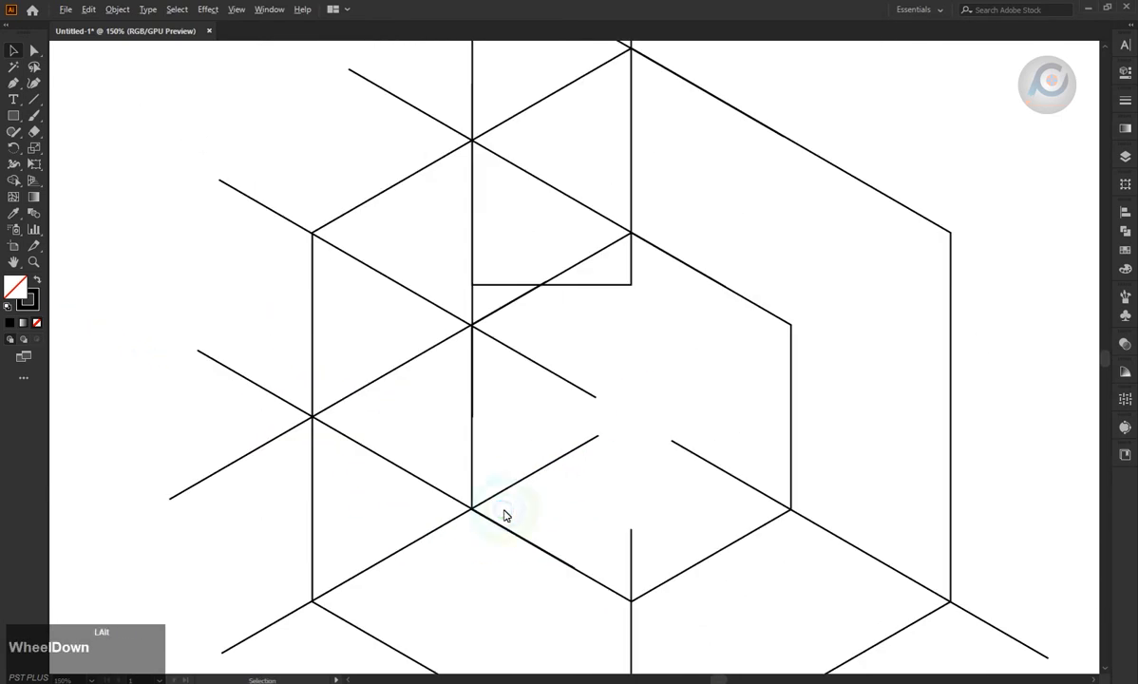
scroll(495, 530, "up", 1)
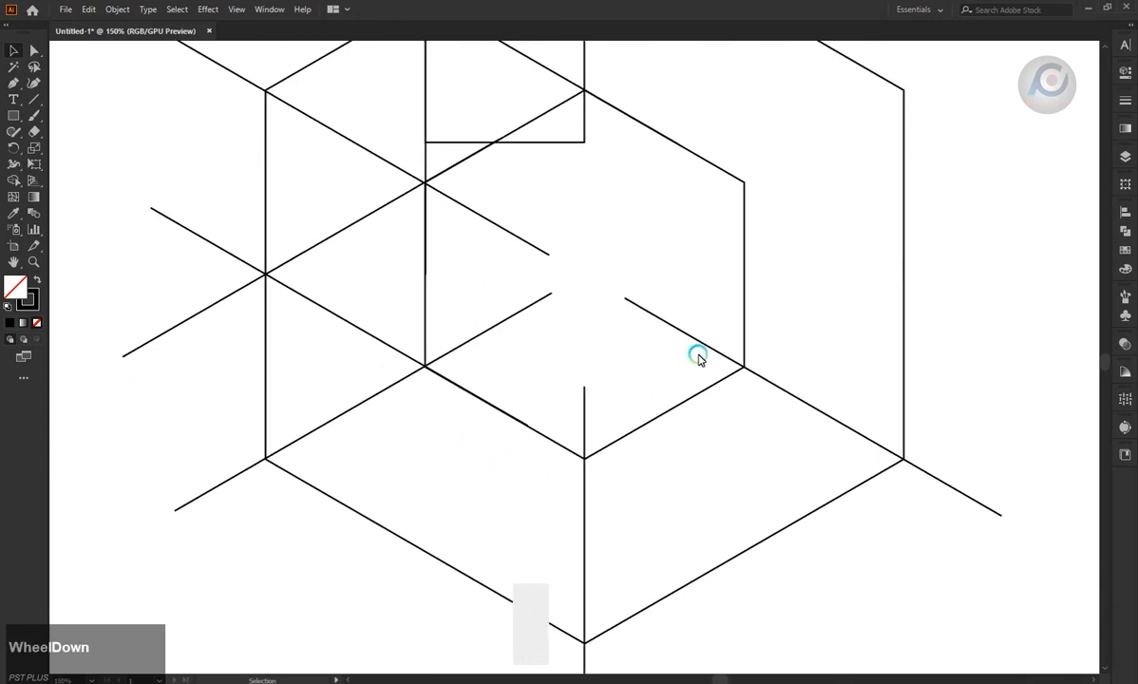
- Copy the rising diagonal line to pass through the inner hexagon's bottom vertex, crossing the outer hexagon's lower-left edge
left_click(496, 327, "alt")
left_click_drag(496, 328, 592, 453)
left_click(564, 388)
left_click(512, 263)
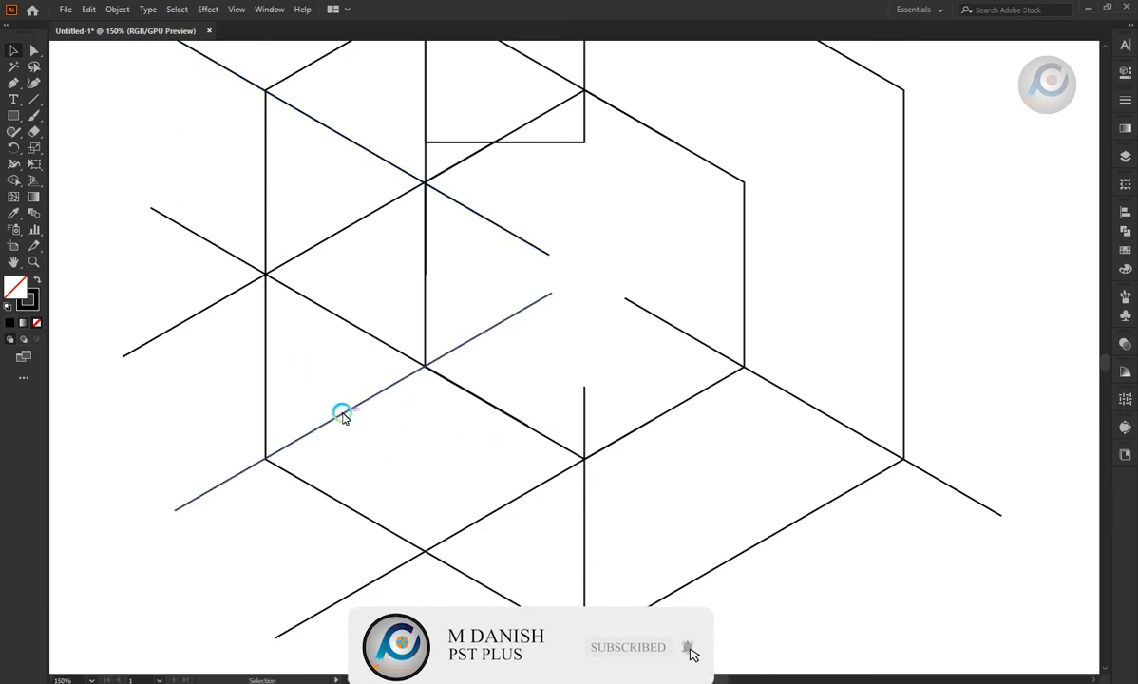
- Delete the descending diagonal line that passes through the upper-left vertices of both hexagons
left_click(455, 205)
left_click_drag(464, 209, 563, 351)
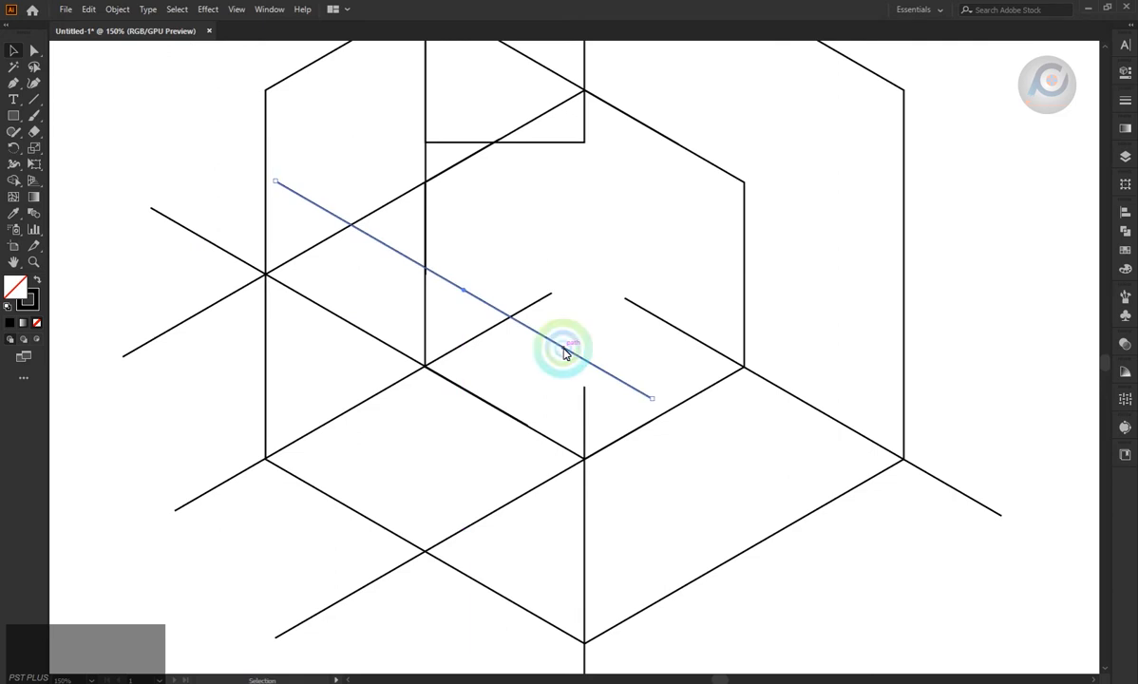
key("BackSpace")
- Copy the bottom vertical line to run down from the inner hexagon's lower-left vertex across the outer hexagon's lower-left edge
left_click_drag(585, 405, 424, 331)
scroll(425, 394, "up", 3)
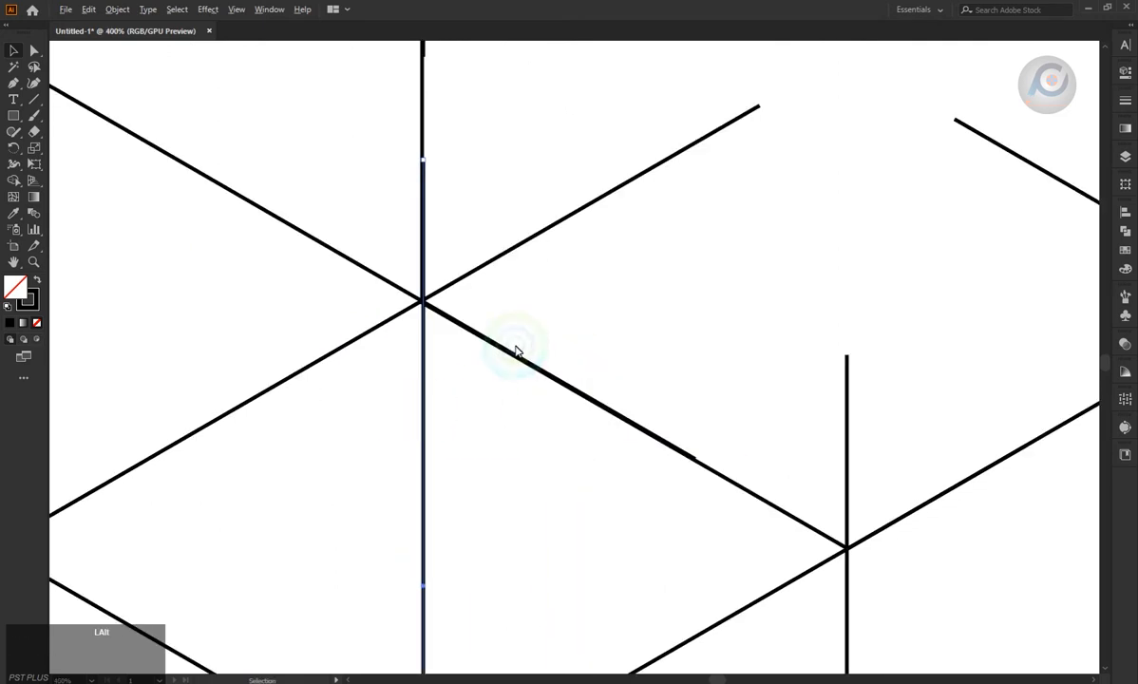
scroll(513, 350, "down", 2)
left_click(420, 545)
scroll(409, 531, "down", 2)
scroll(712, 518, "up", 1)
scroll(643, 520, "down", 1)
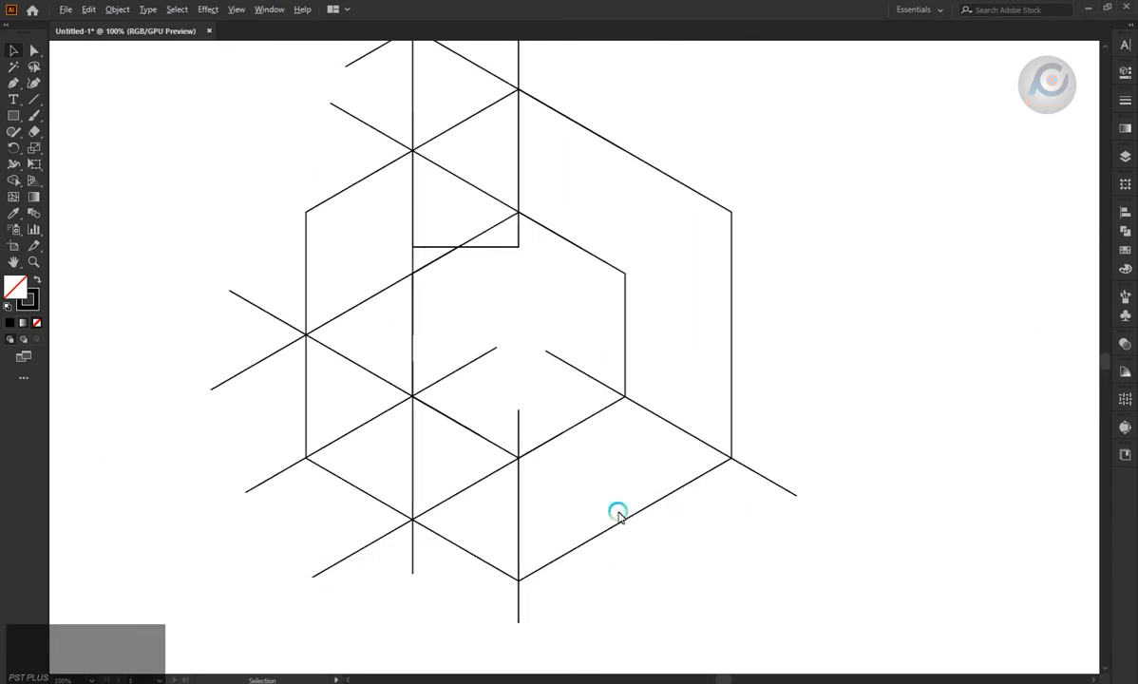
- Copy the bottom vertical line to run down from the inner hexagon's lower-right vertex across the outer hexagon's lower-right edge
scroll(597, 532, "up", 3)
scroll(589, 523, "down", 2)
scroll(633, 524, "down", 1)
scroll(737, 525, "up", 1)
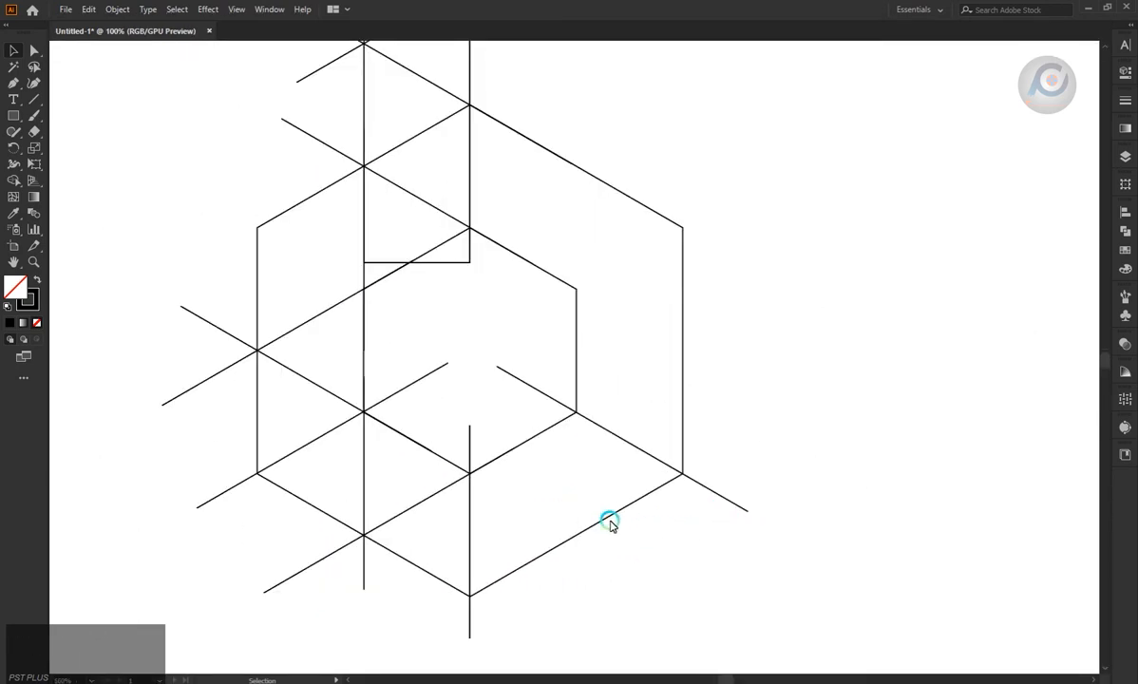
left_click(469, 499)
left_click_drag(470, 499, 575, 458)
left_click(630, 551)
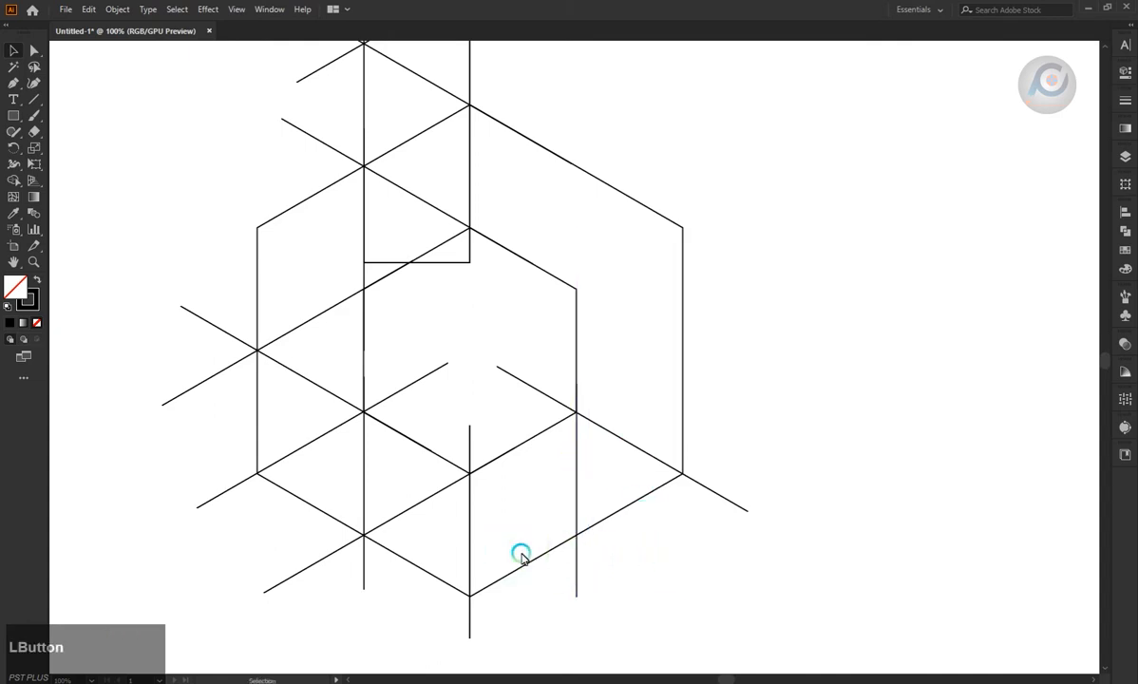
- Extend the descending line along the inner hexagon's lower-left edge through its bottom vertex and past the outer hexagon's lower-right edge
left_click_drag(388, 428, 268, 562)
key("BackSpace")
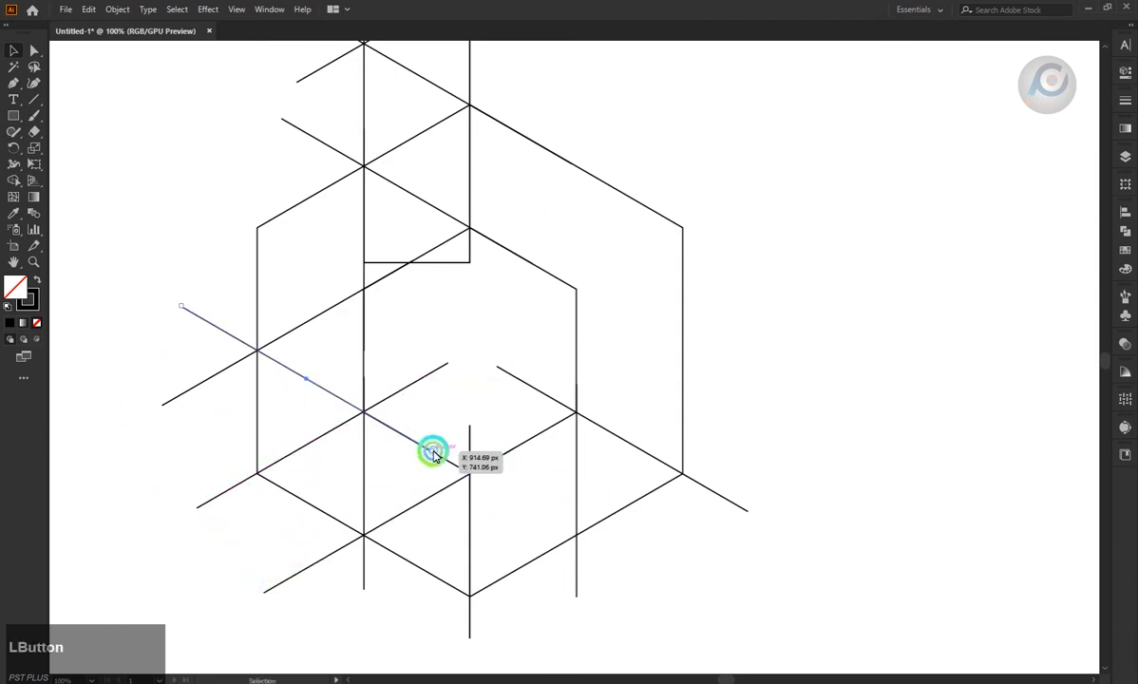
left_click_drag(433, 455, 531, 489)
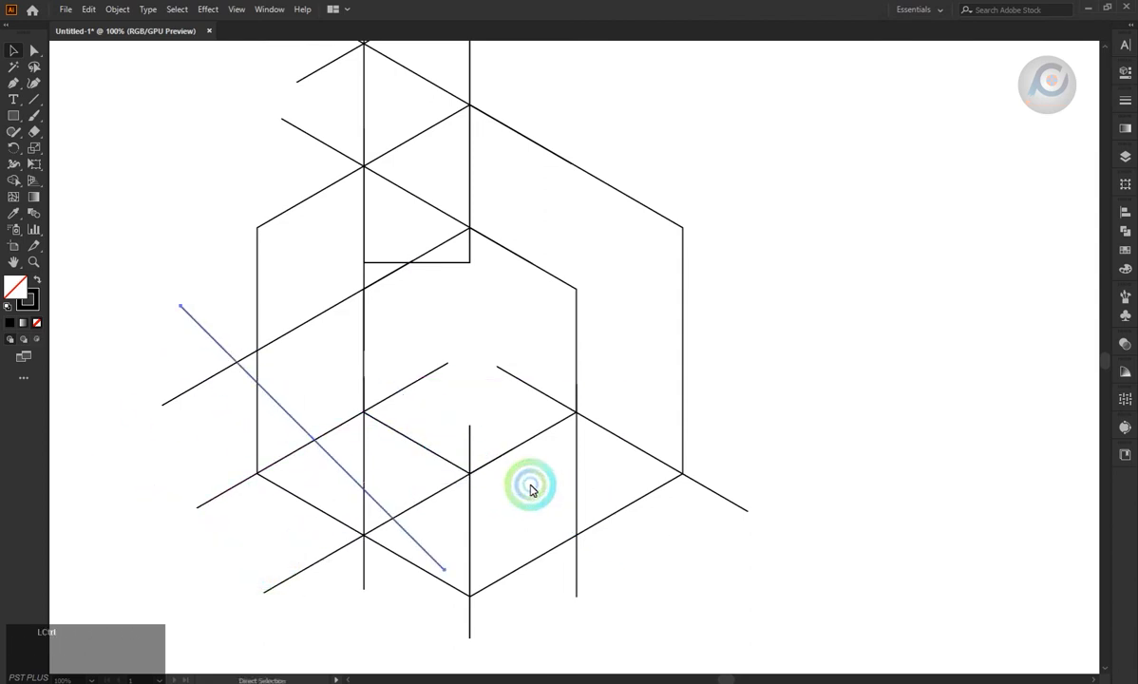
left_click_drag(325, 403, 648, 572)
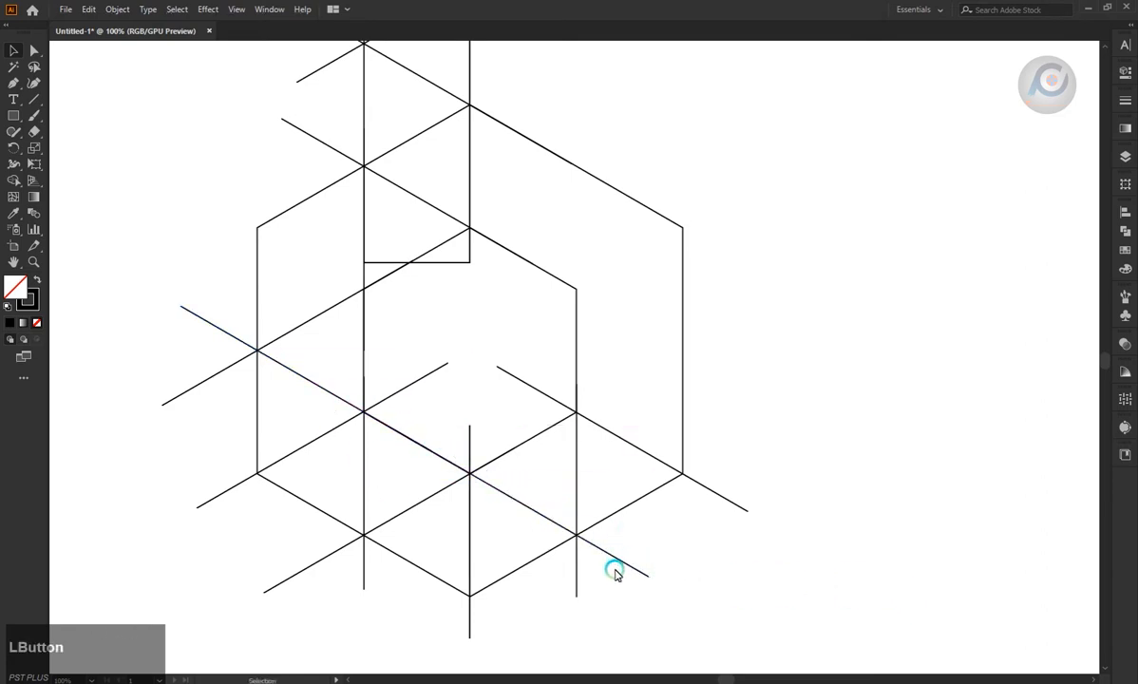
- Copy a rising diagonal line to pass through the inner hexagon's lower-right vertex and across the outer hexagon's right side
scroll(615, 573, "up", 1)
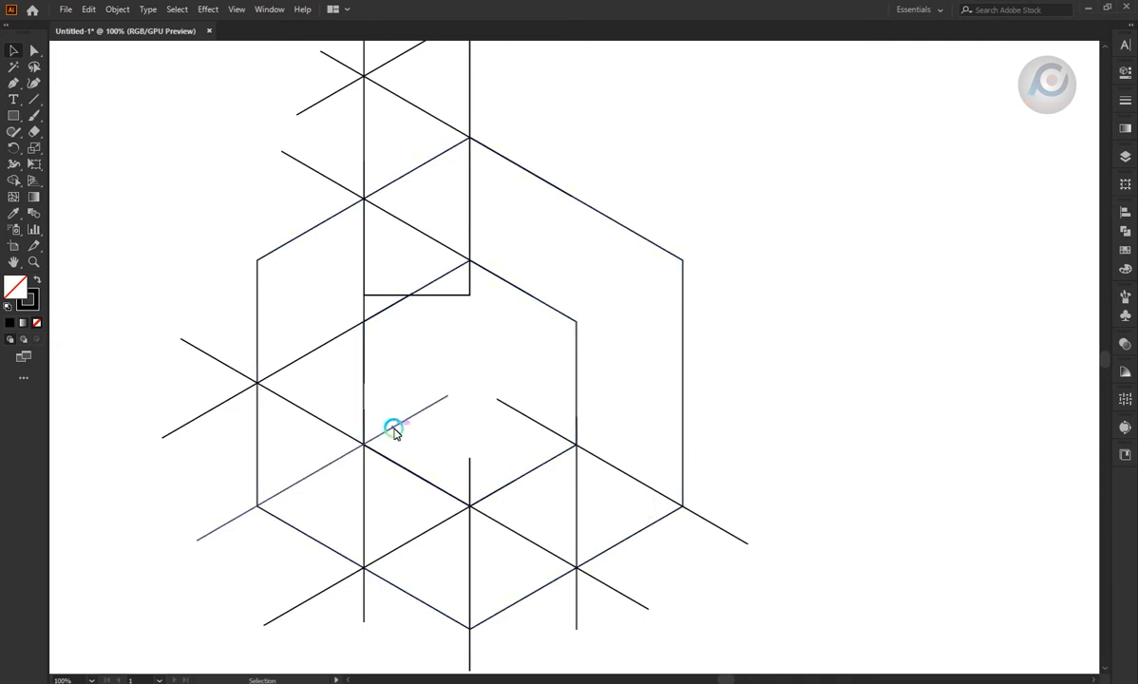
left_click_drag(448, 522, 666, 397)
left_click(706, 420)
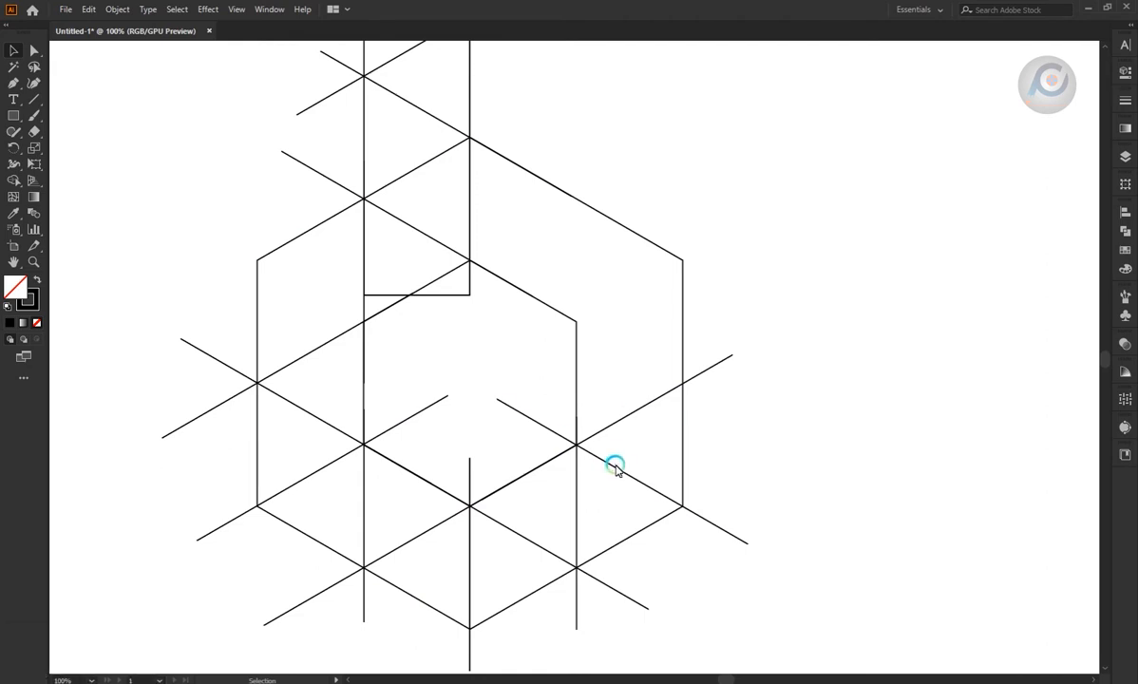
- Copy the lower-right descending diagonal to pass through the inner hexagon's upper-right vertex and across the outer hexagon's right side
left_click_drag(610, 465, 655, 369)
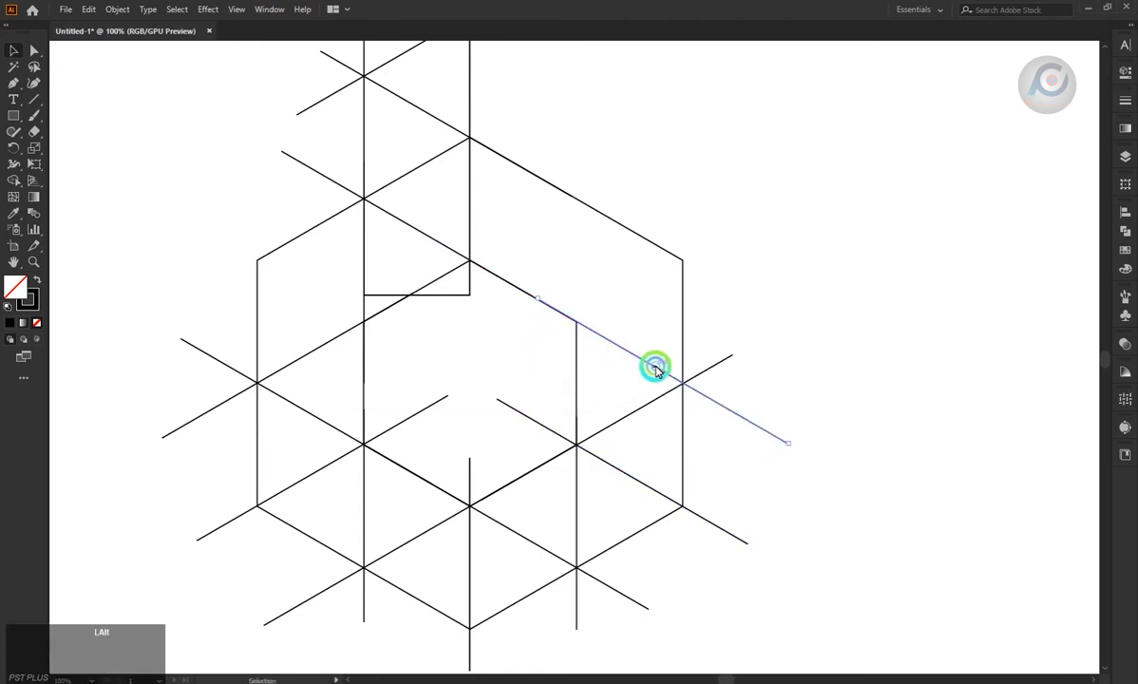
left_click(727, 295)
left_click(577, 411)
scroll(576, 411, "down", 2)
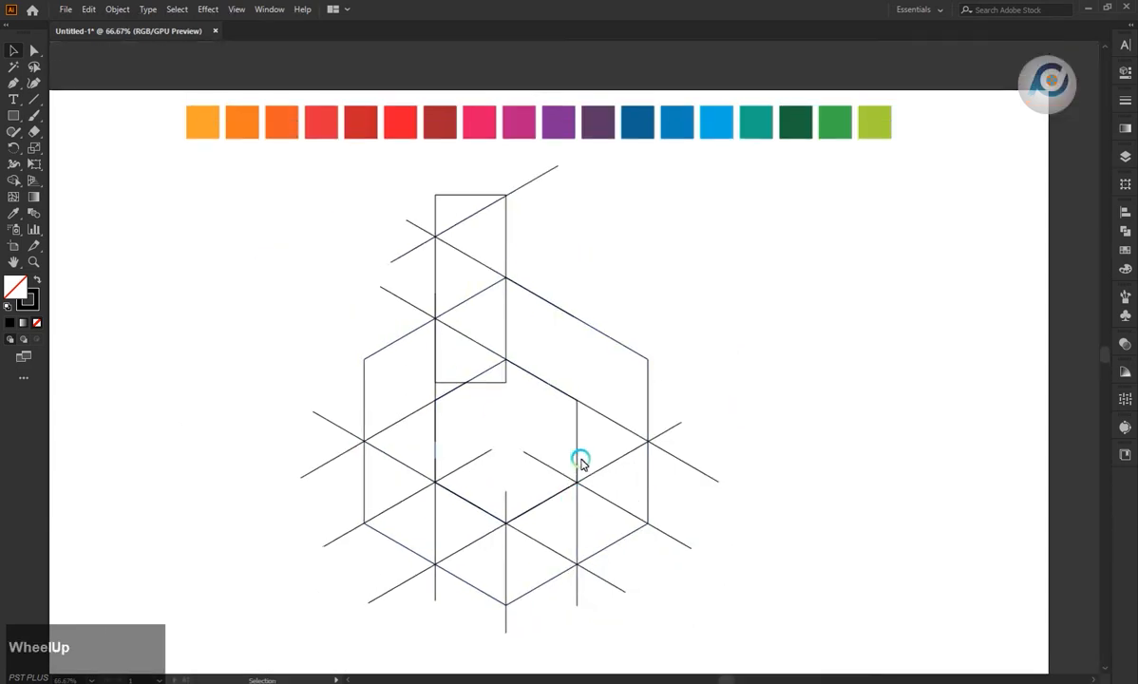
- Select the whole line construction and trim off all line ends protruding beyond the outer outline with the Shape Builder
left_click_drag(370, 235, 747, 554)
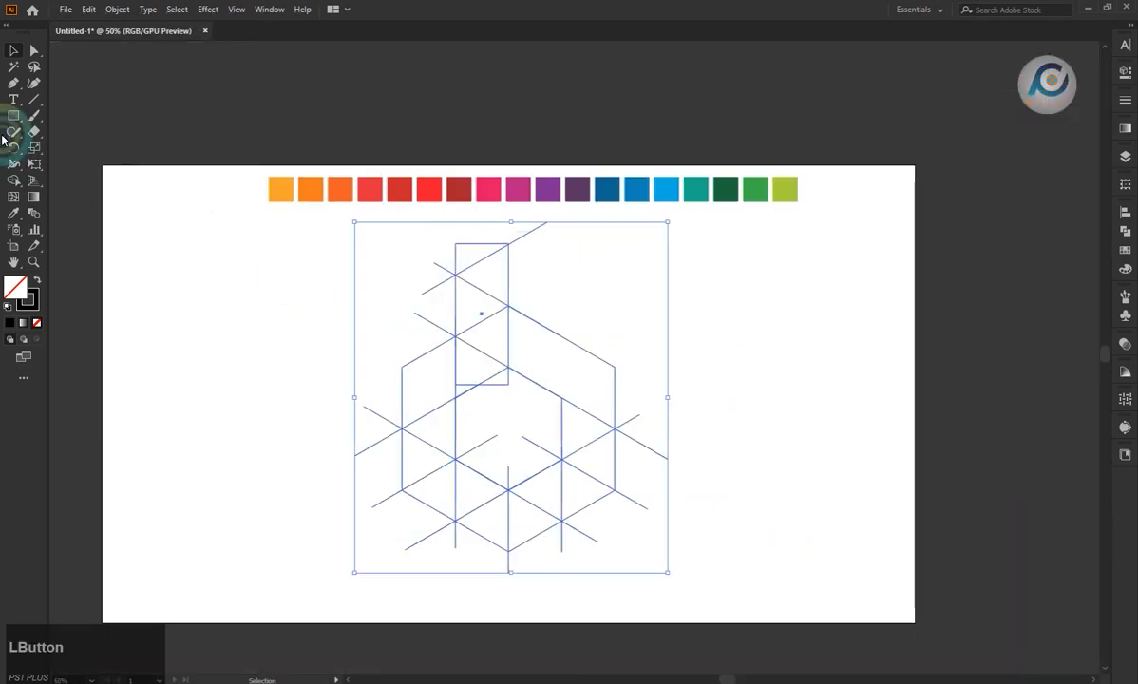
left_click(13, 180)
left_click(425, 263, "alt")
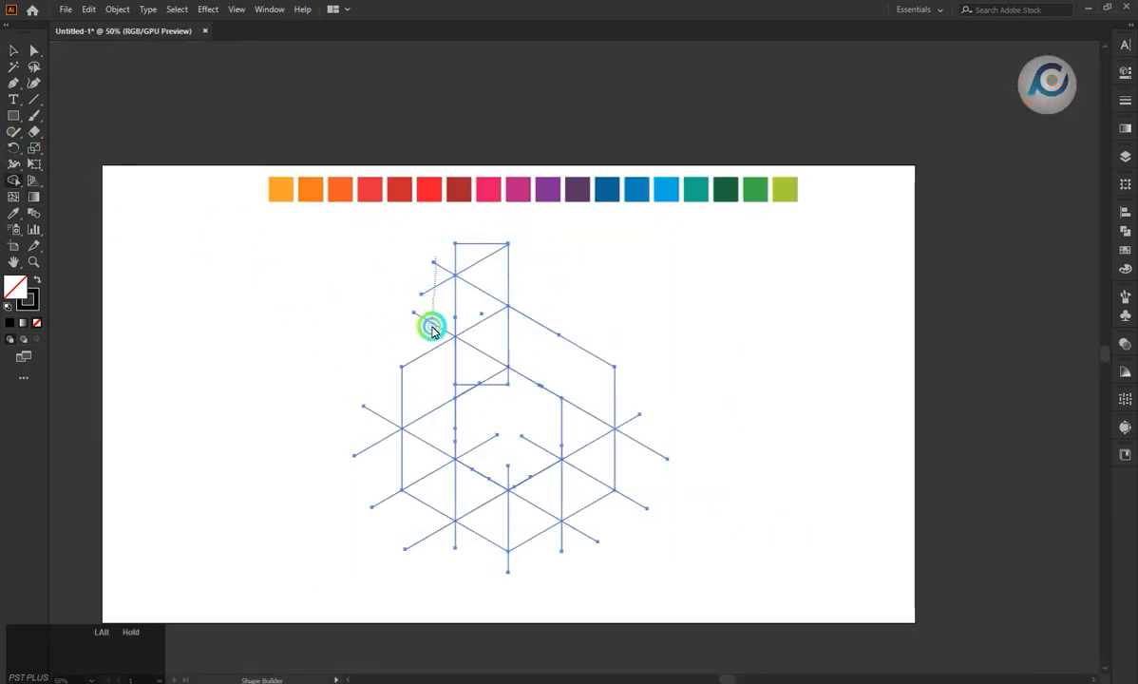
left_click_drag(376, 388, 377, 473)
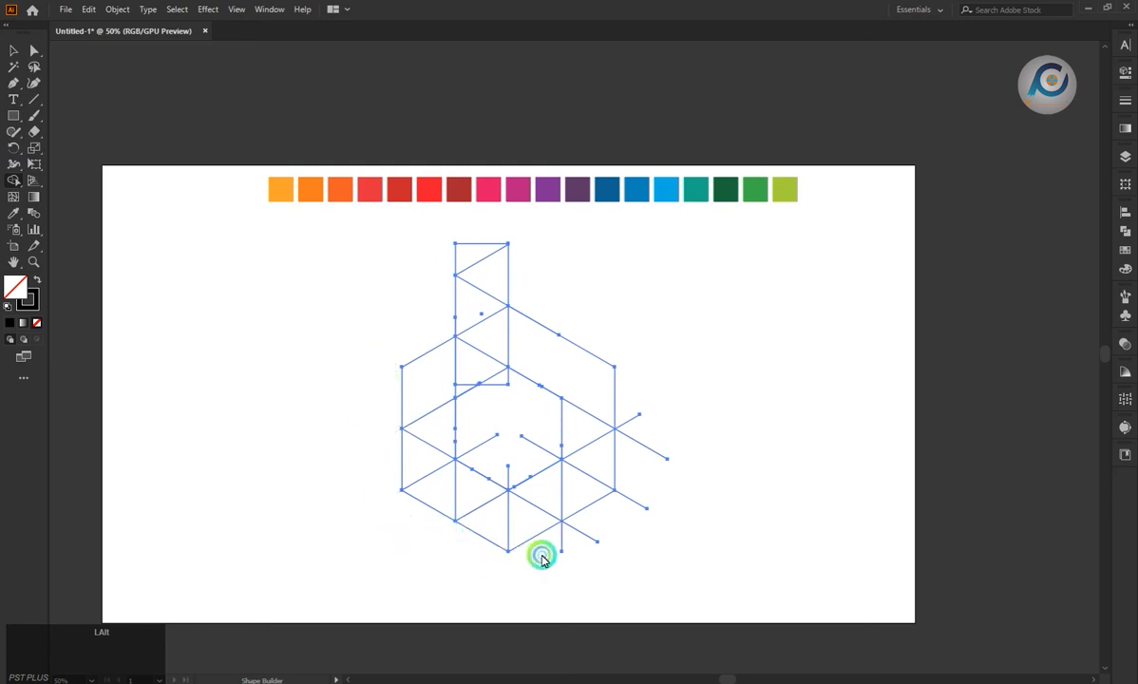
- Remove the rectangle's overlapping corner and the loose line ends inside the inner hexagon with the Shape Builder
scroll(511, 415, "up", 1)
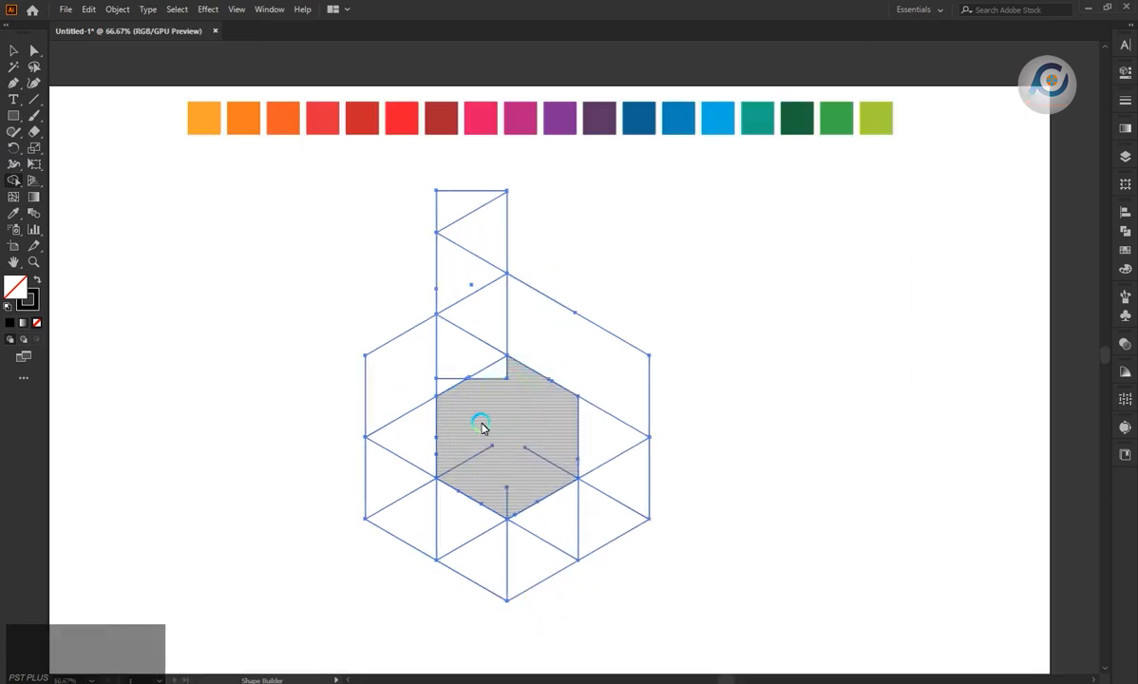
scroll(482, 426, "down", 1)
scroll(482, 359, "up", 1)
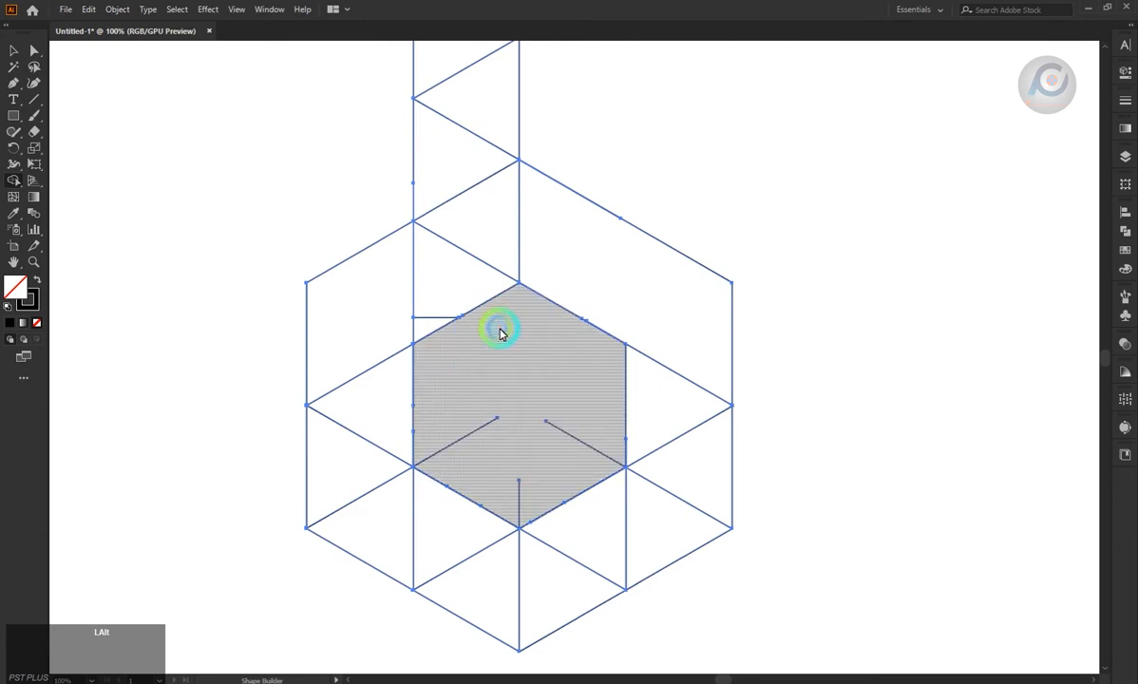
left_click(520, 495, "alt")
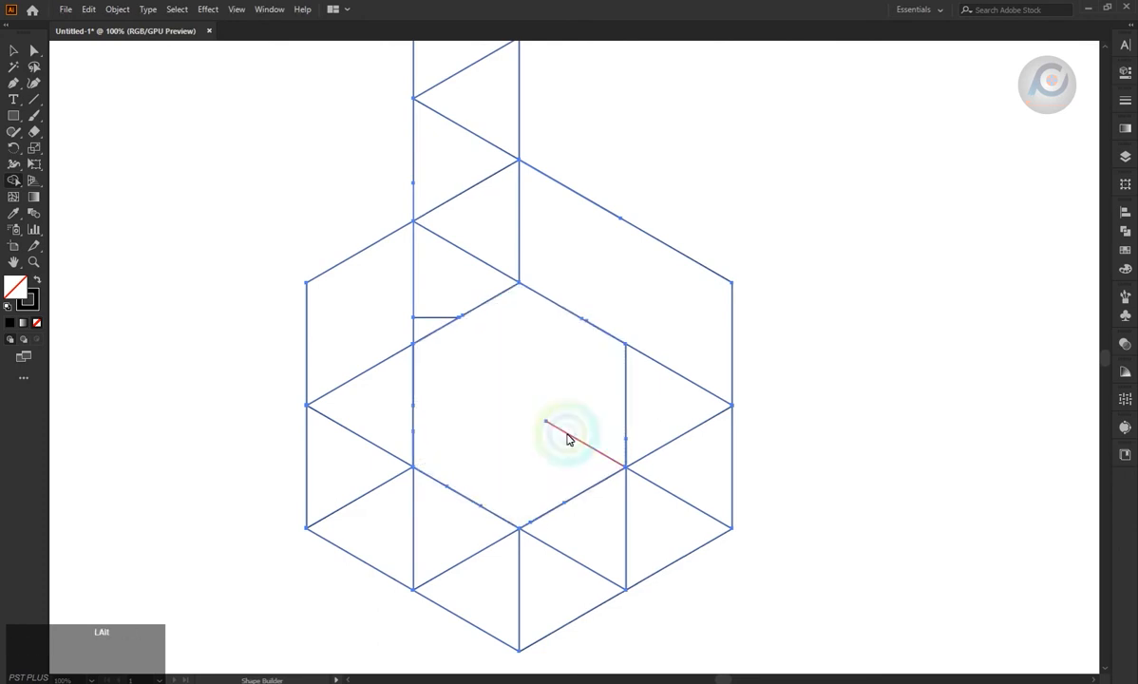
left_click(567, 438, "alt")
scroll(501, 555, "up", 1)
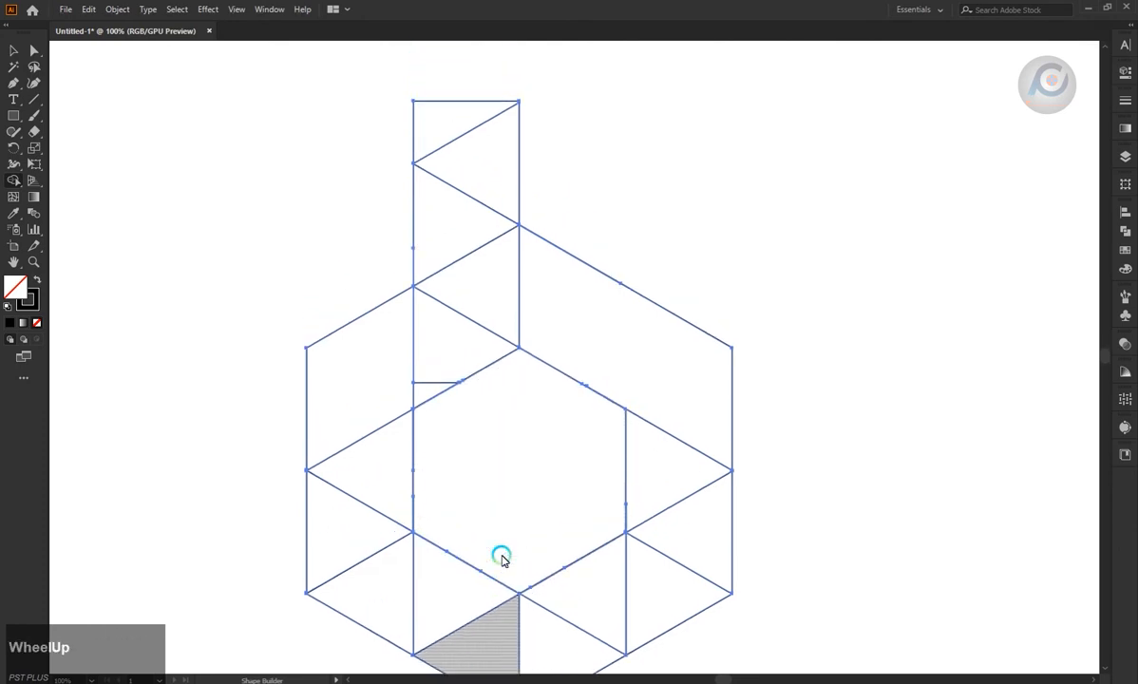
scroll(503, 555, "down", 2)
left_click(551, 462, "alt")
key("ctrl+z")
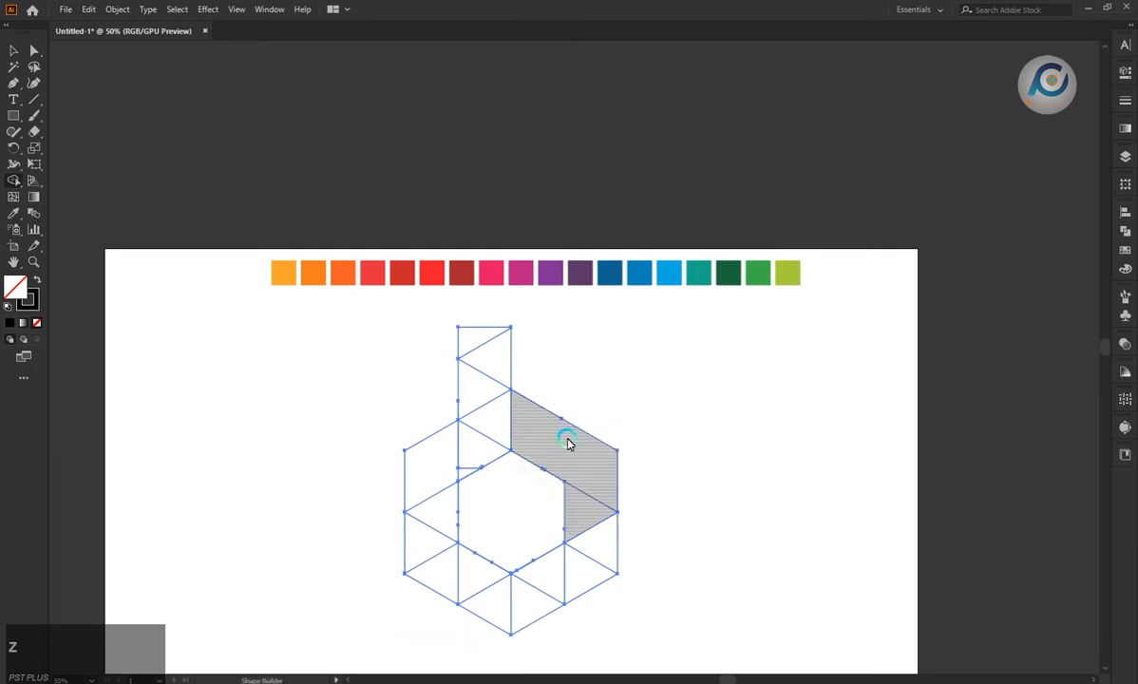
left_click(37, 64)
left_click(367, 423)
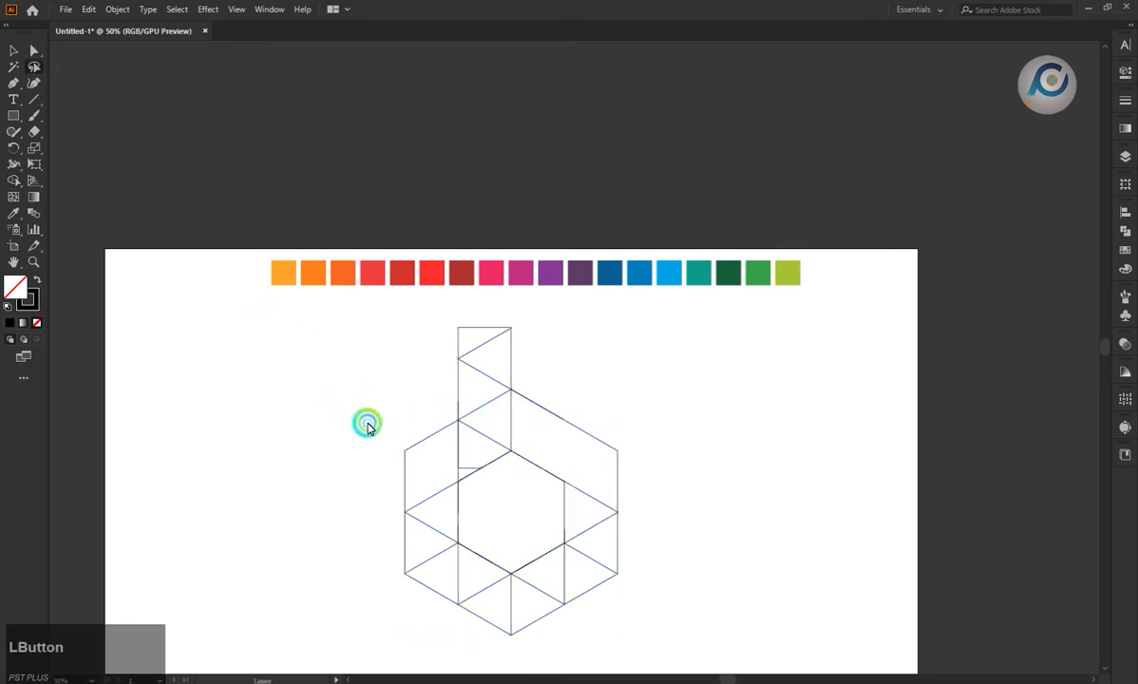
- With the Shape Builder, remove the stem's top-left corner triangle and build its facets, merging the split lowest triangle into one
left_click_drag(361, 426, 604, 525)
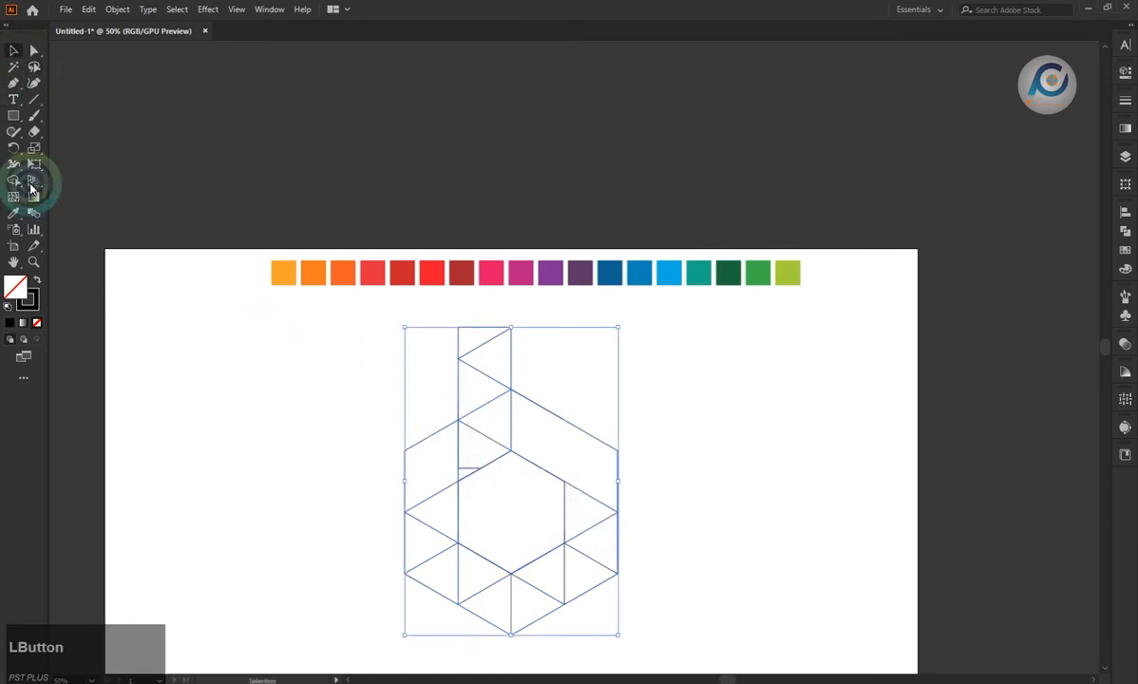
left_click(27, 190)
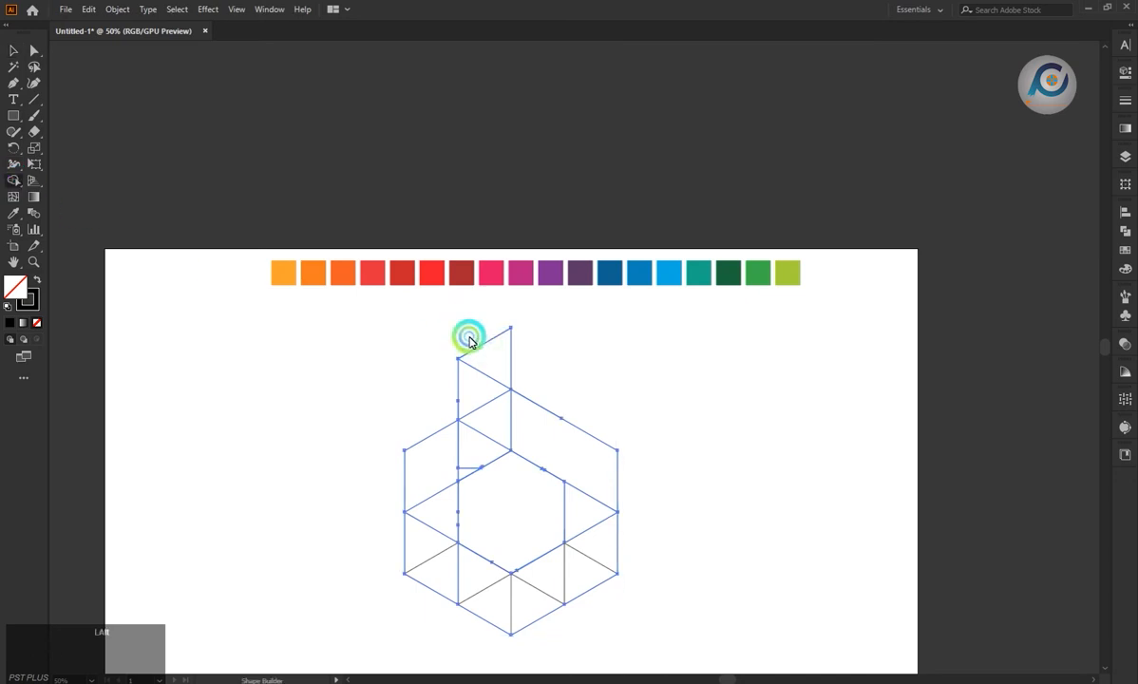
left_click(490, 359)
left_click(472, 384)
left_click(497, 430)
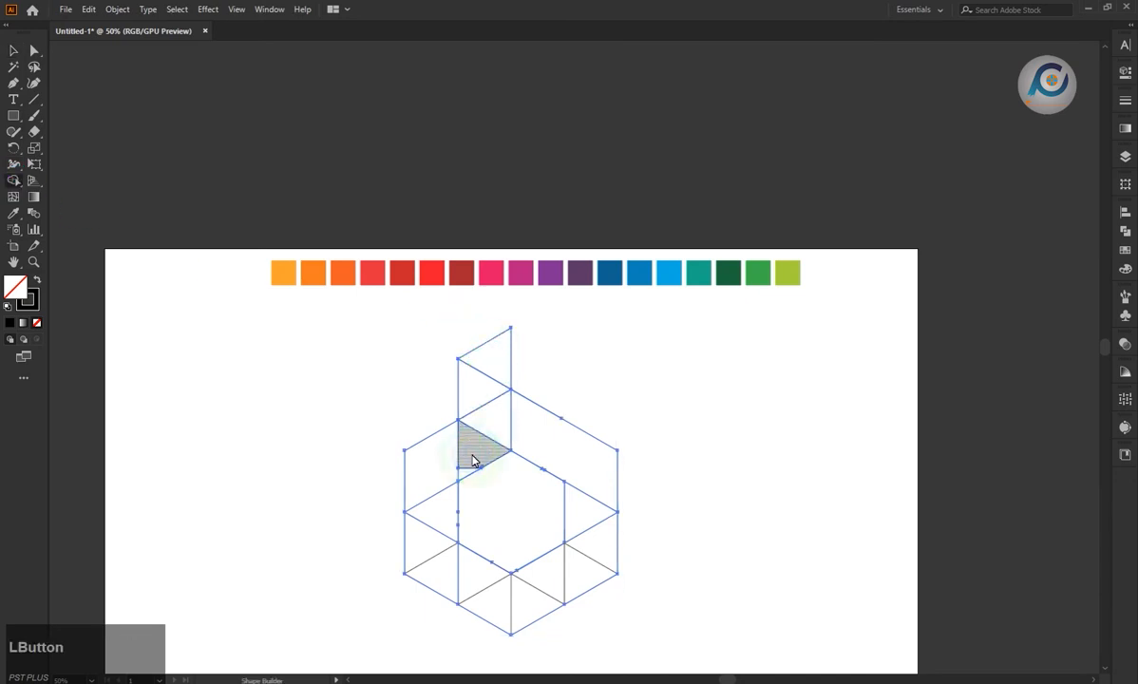
scroll(472, 462, "up", 2, "alt")
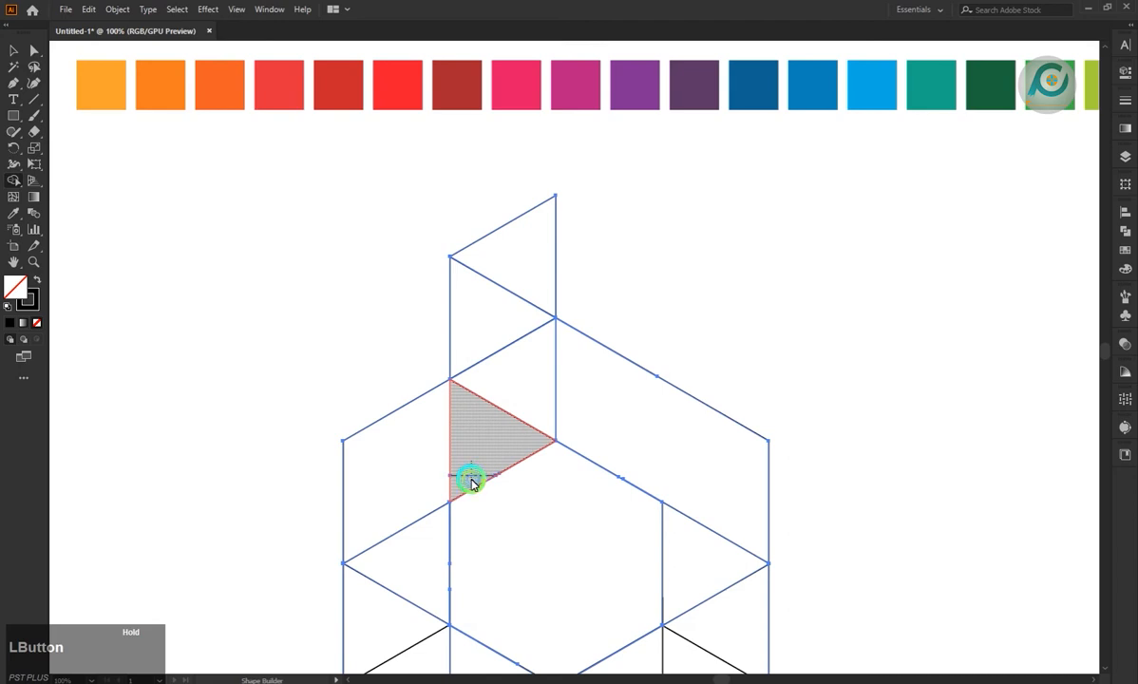
left_click(472, 482)
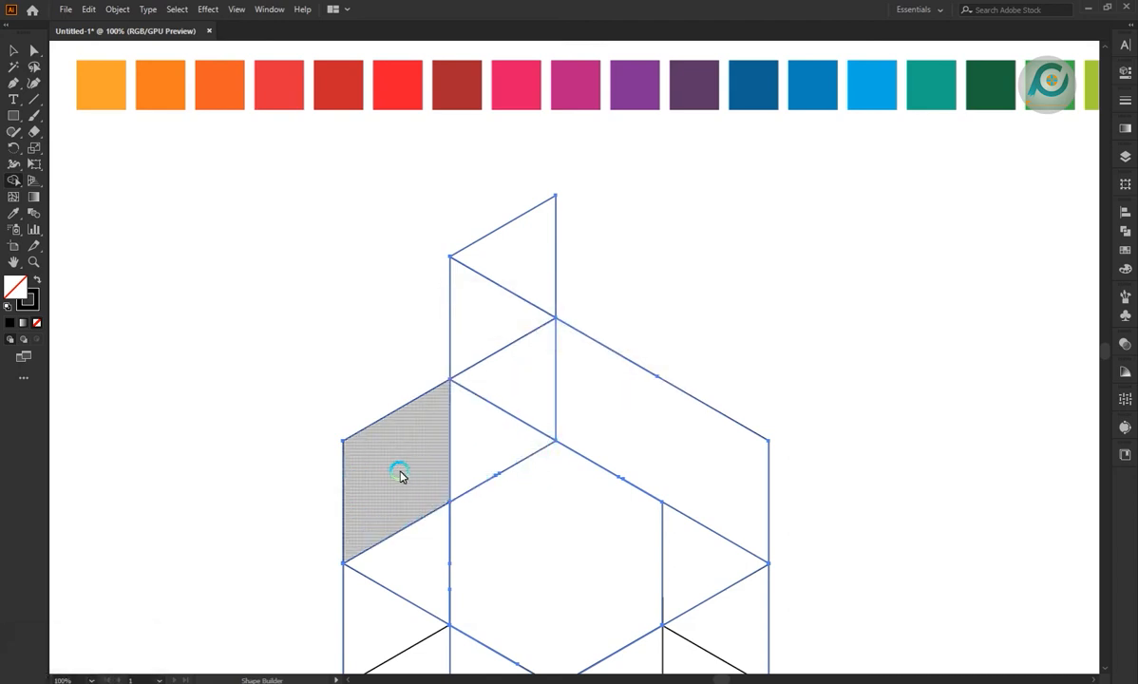
- Draw a diagonal line through the upper-left vertices of the outer and inner hexagons, extending slightly past both
left_click(34, 99)
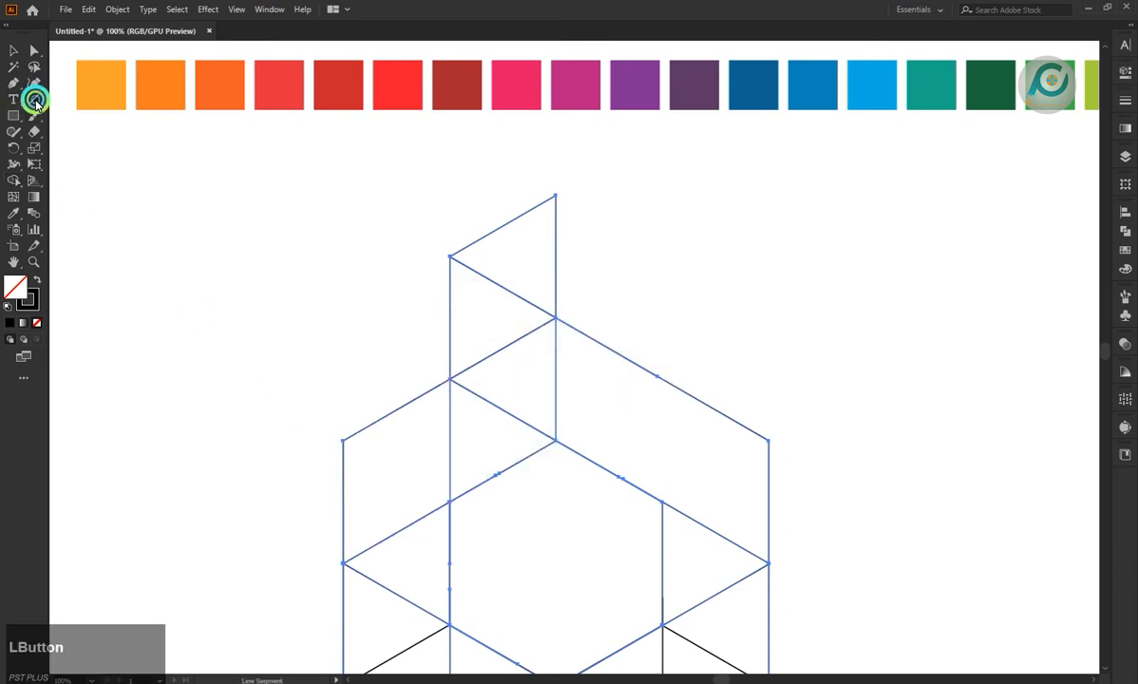
left_click_drag(334, 438, 469, 511)
scroll(418, 498, "up", 3, "alt")
mouse_move(164, 300)
left_mouse_down()
mouse_move(161, 309)
mouse_move(170, 304)
left_mouse_up()
left_click_drag(582, 538, 584, 542)
scroll(498, 513, "down", 2, "alt")
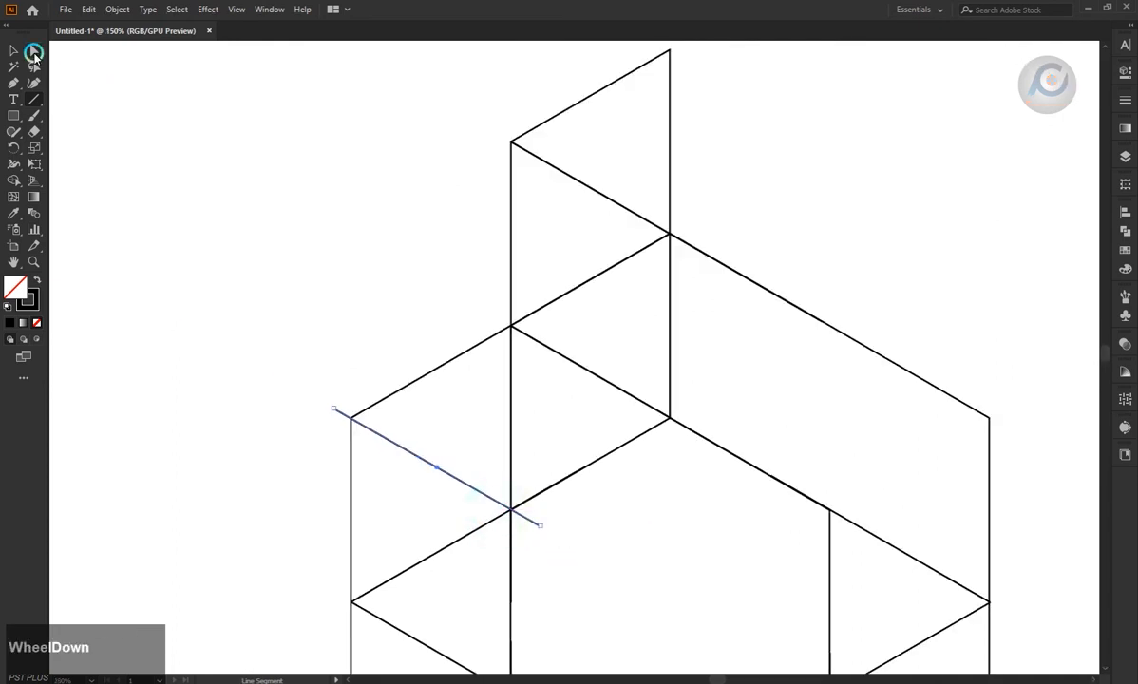
- With the Shape Builder, trim the upper-left diagonal line's protruding ends and build the facets it divides
left_click(220, 261)
left_click_drag(338, 394, 538, 534)
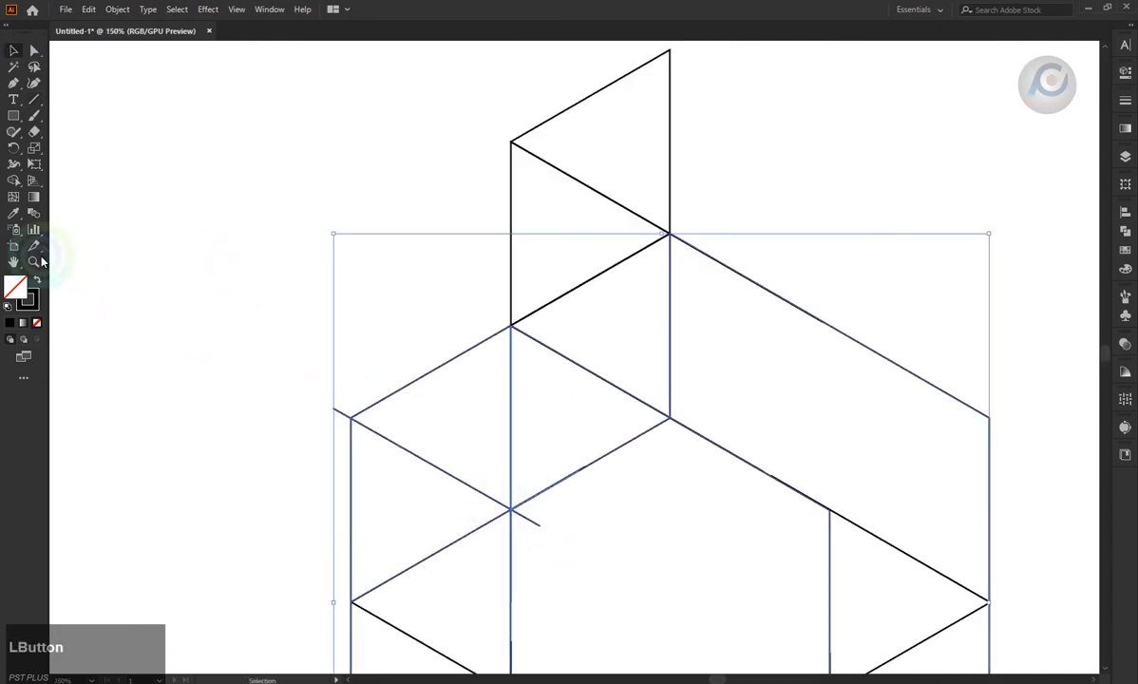
left_click(12, 181)
left_click_drag(358, 427, 532, 525)
scroll(425, 485, "down", 2, "alt")
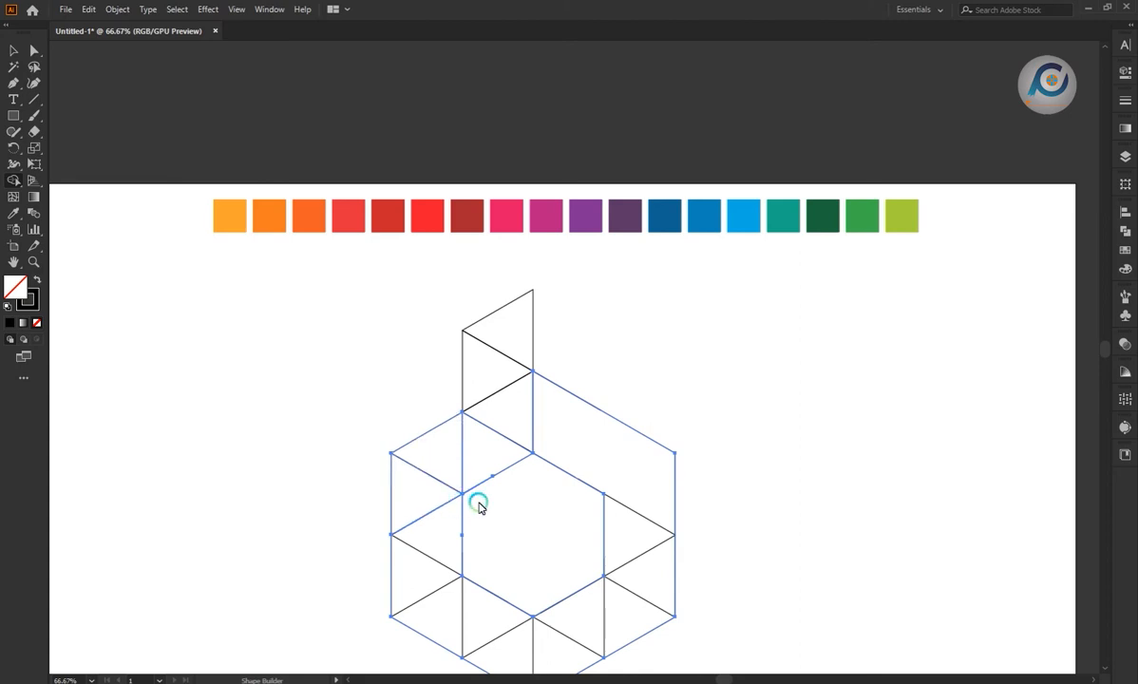
scroll(460, 495, "up", 1, "alt")
scroll(480, 510, "up", 1, "alt")
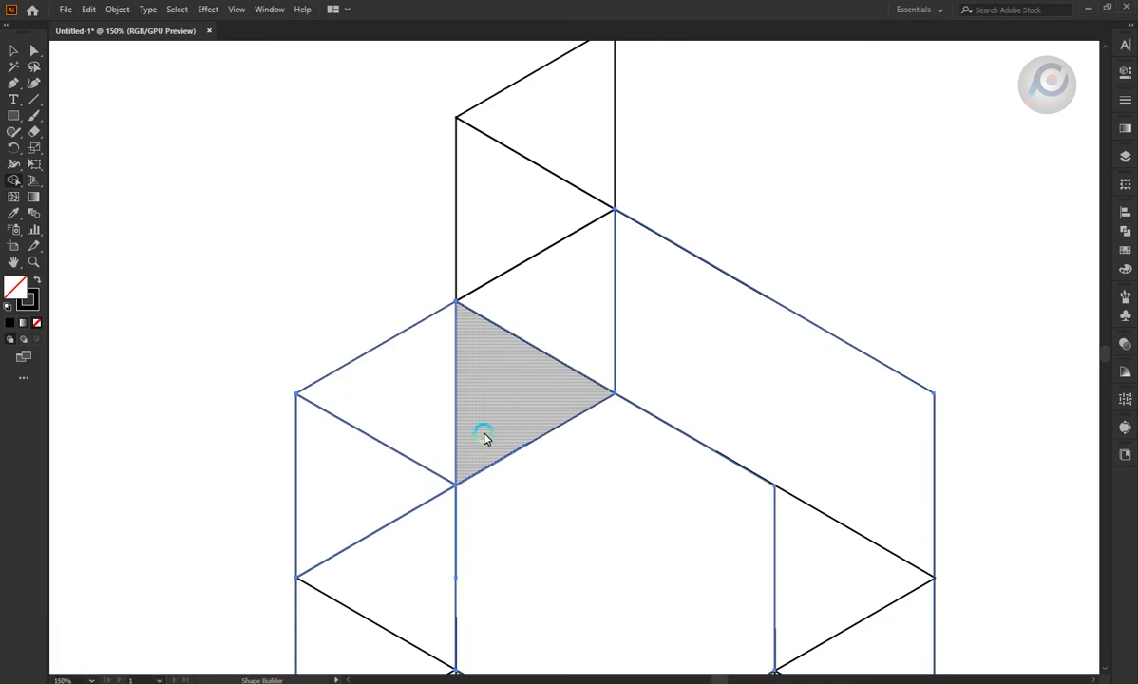
scroll(633, 437, "down", 2)
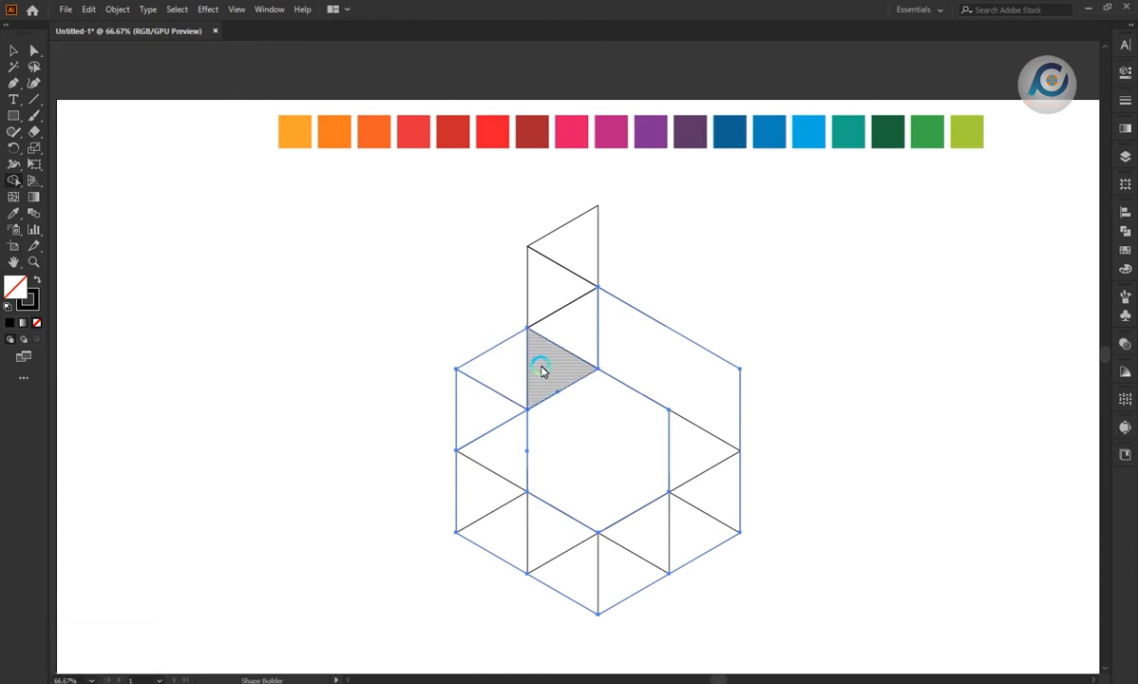
- Try to delete the path along the outer hexagon's upper-right edge
left_click(13, 50)
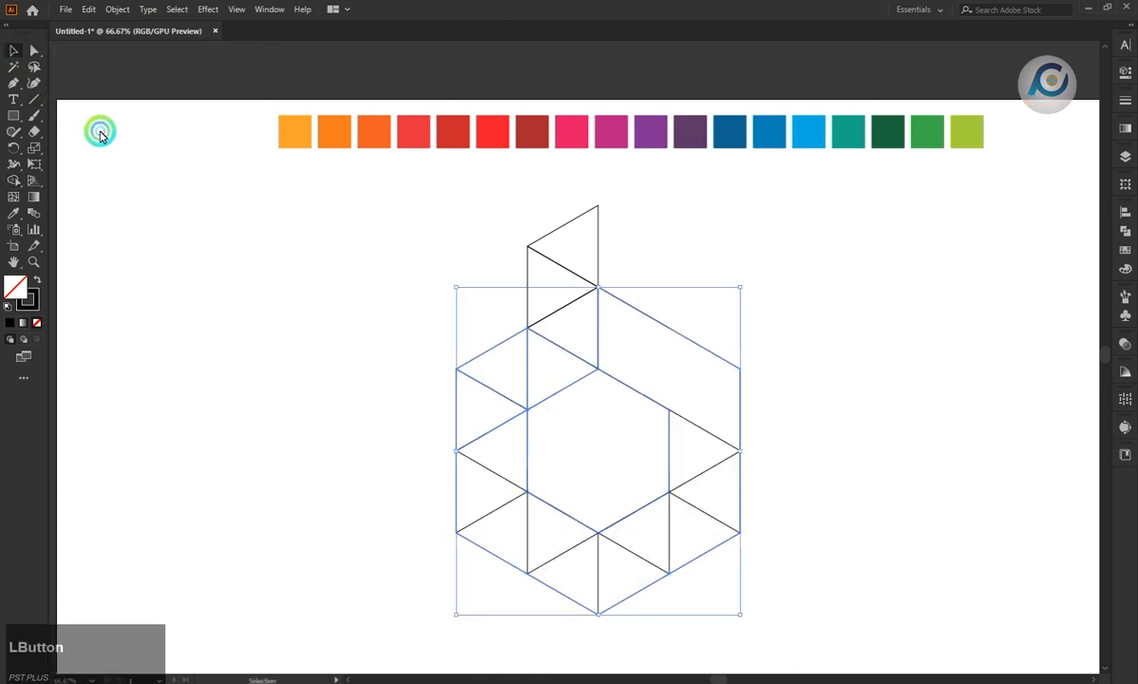
left_click(649, 321)
left_click(644, 315)
key("BackSpace")
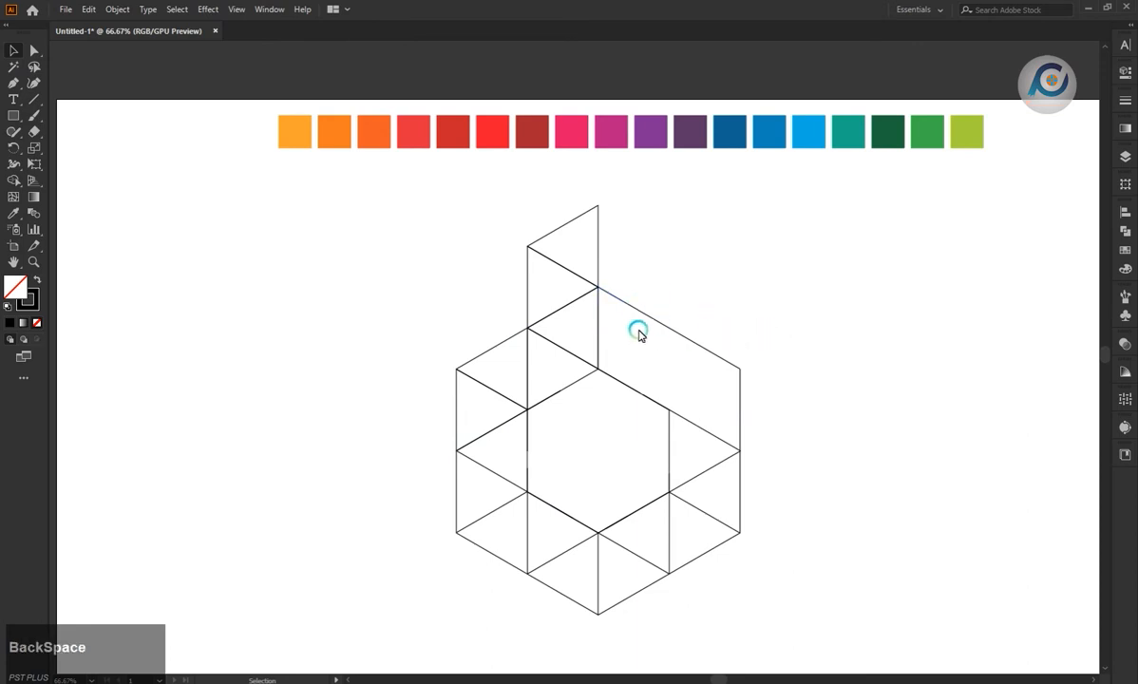
left_click(633, 305)
left_click_drag(640, 315, 841, 329)
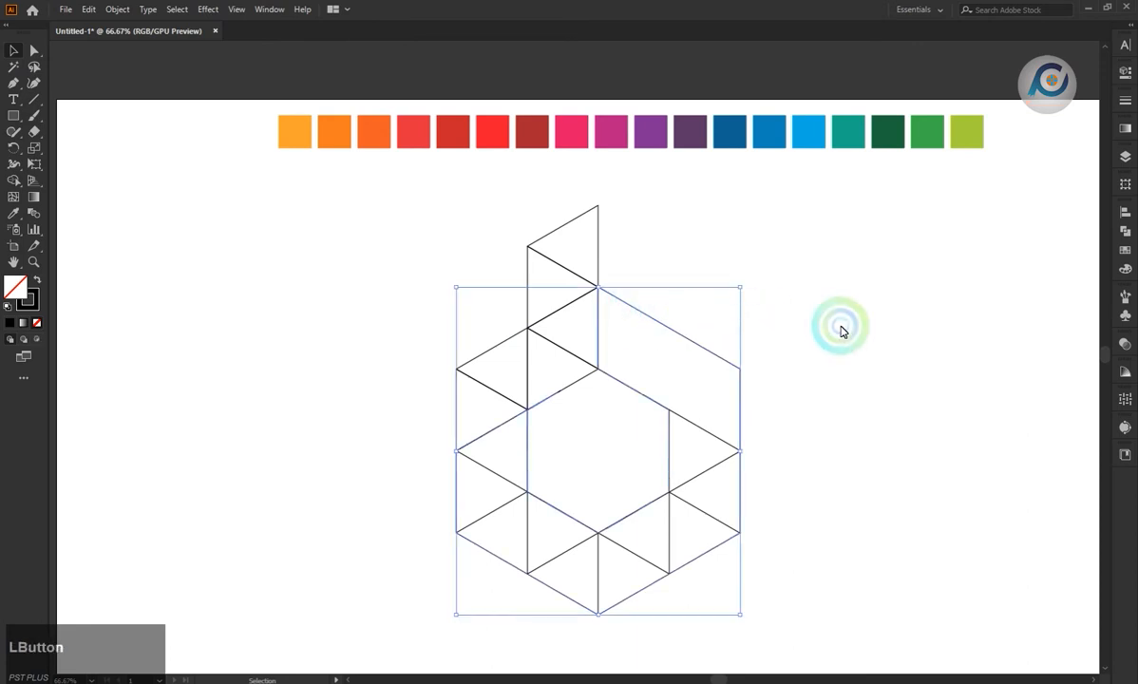
- Select the line construction and try to build the upper-right panel with the Shape Builder
scroll(763, 409, "up", 2)
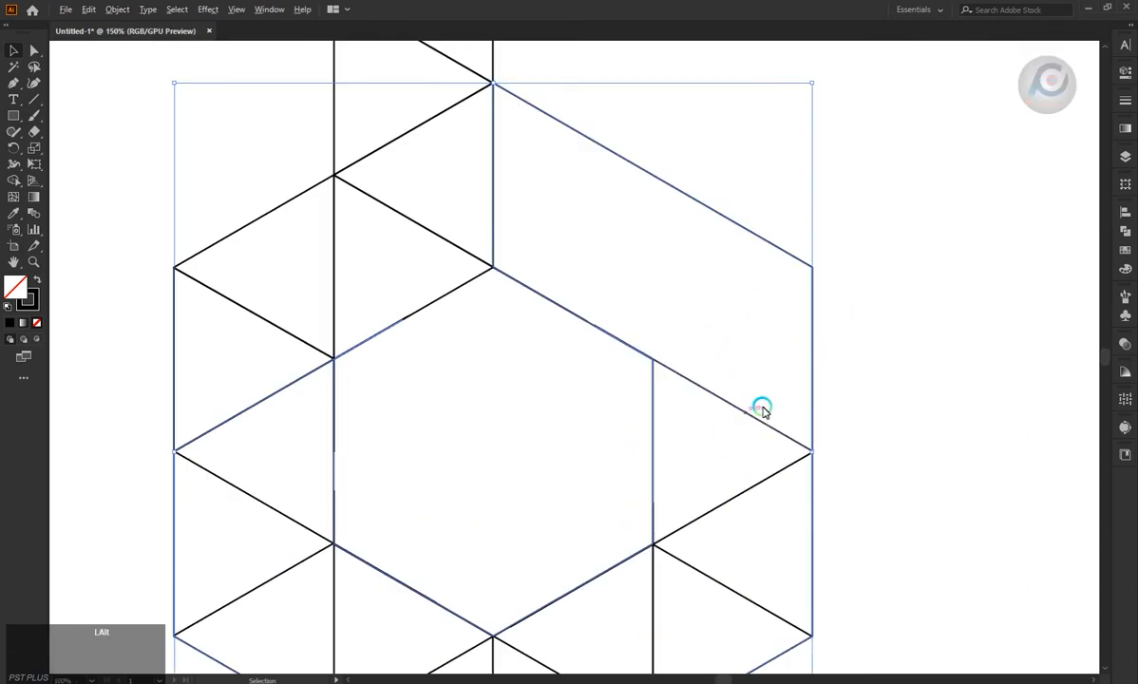
left_click(561, 415)
left_click(597, 326)
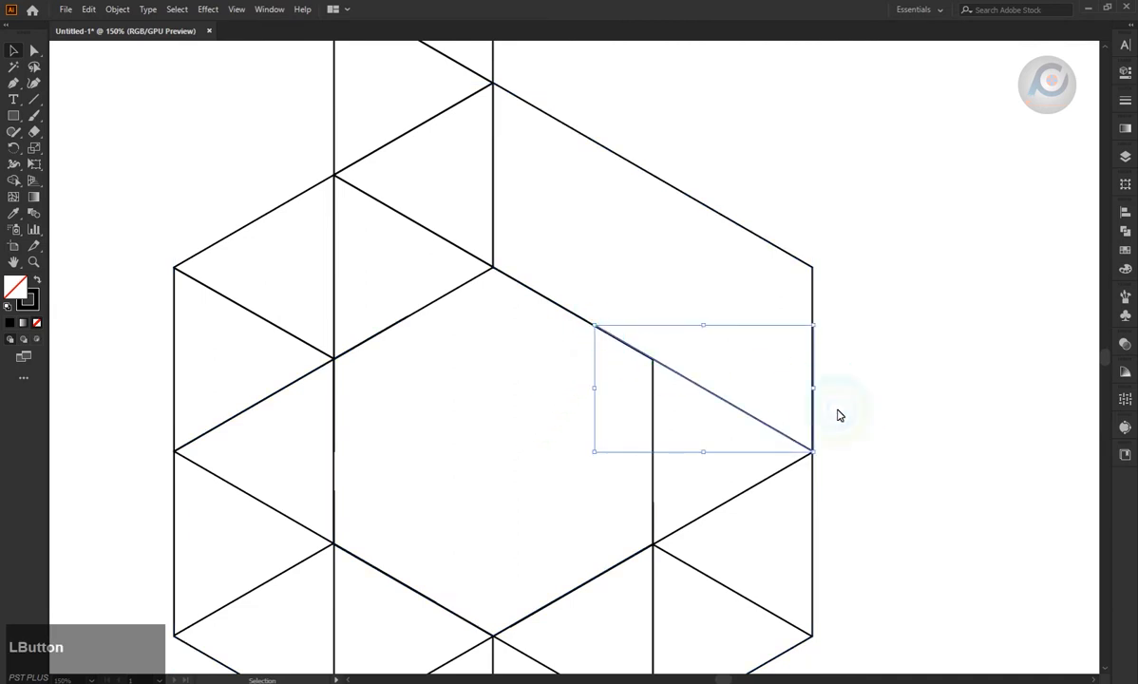
left_click_drag(863, 300, 152, 513)
left_click(13, 179)
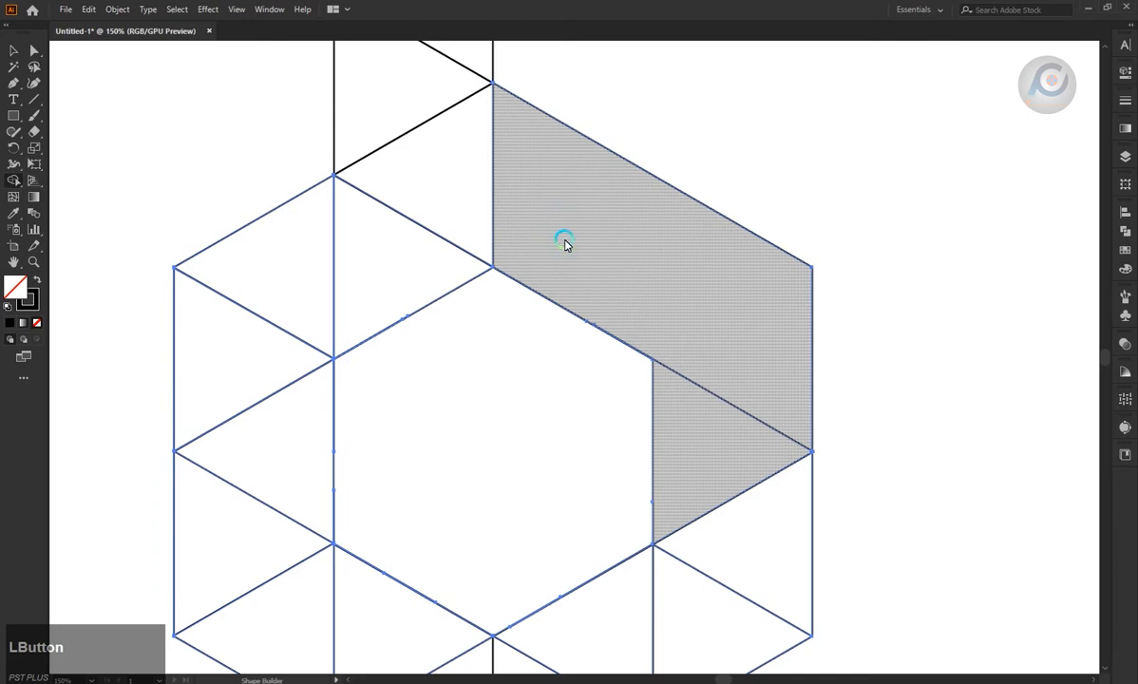
left_click(564, 244)
- Try to adjust the end of the diagonal line overlapping the inner hexagon's upper-right edge
left_click(34, 50)
left_click(635, 374)
scroll(655, 362, "up", 5)
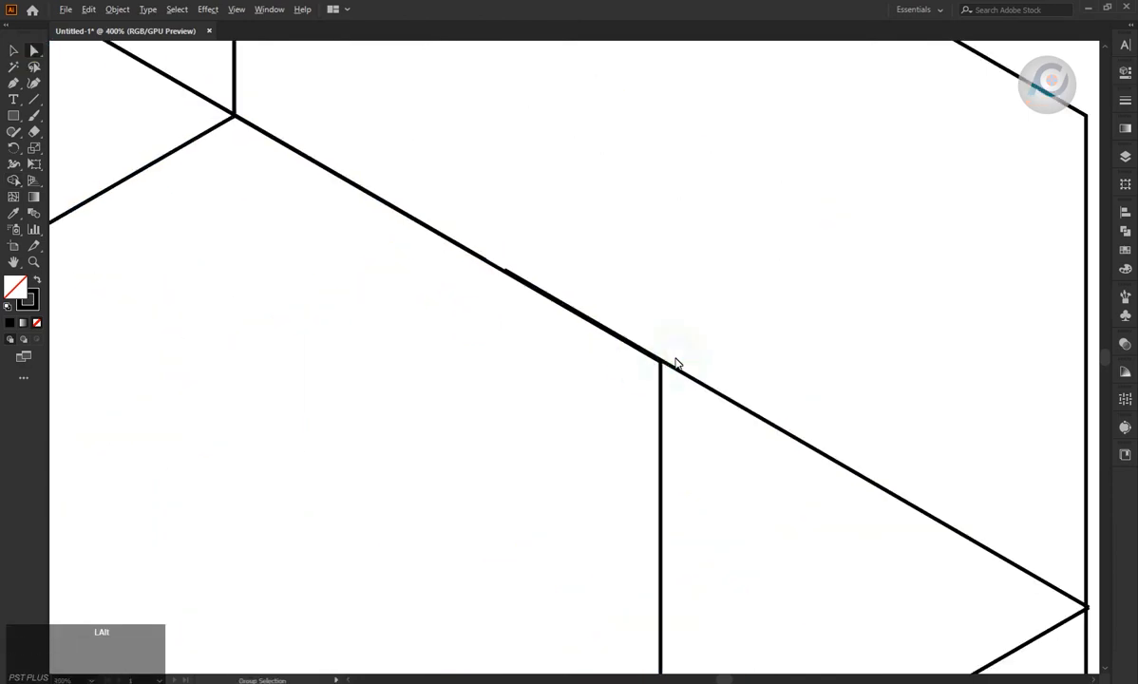
left_click_drag(661, 361, 505, 271)
scroll(554, 400, "down", 1)
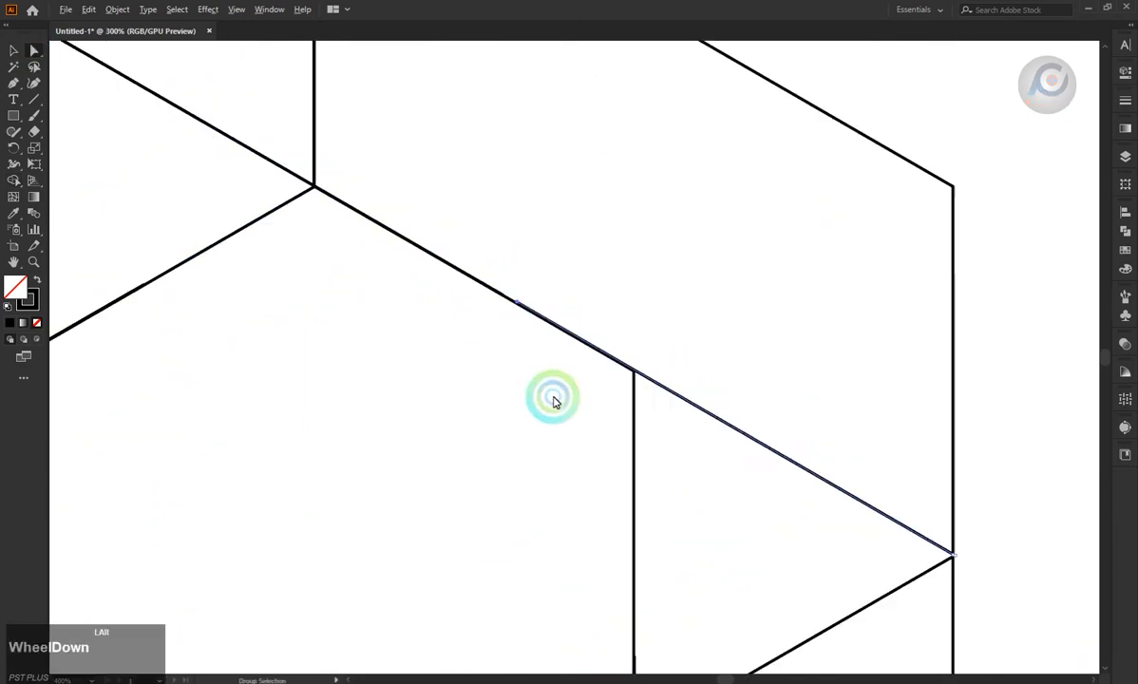
scroll(555, 402, "down", 1)
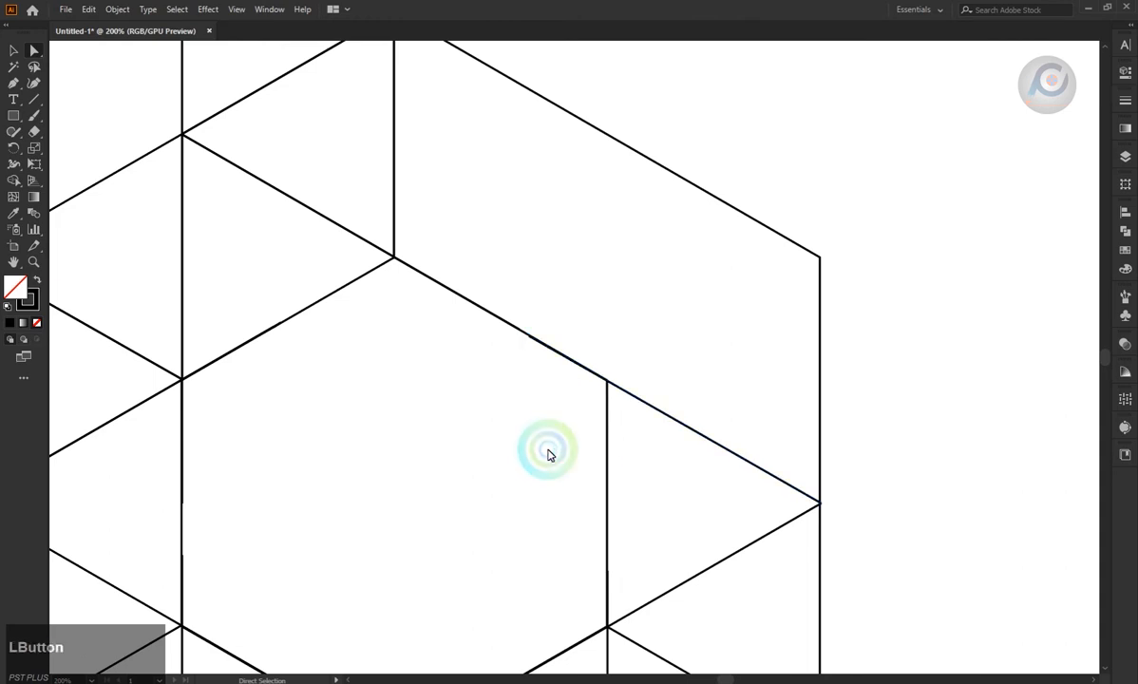
- Select the whole construction and remove the upper-right panel and its leftover inner edge with the Shape Builder
scroll(548, 454, "down", 3)
left_click_drag(740, 277, 338, 615)
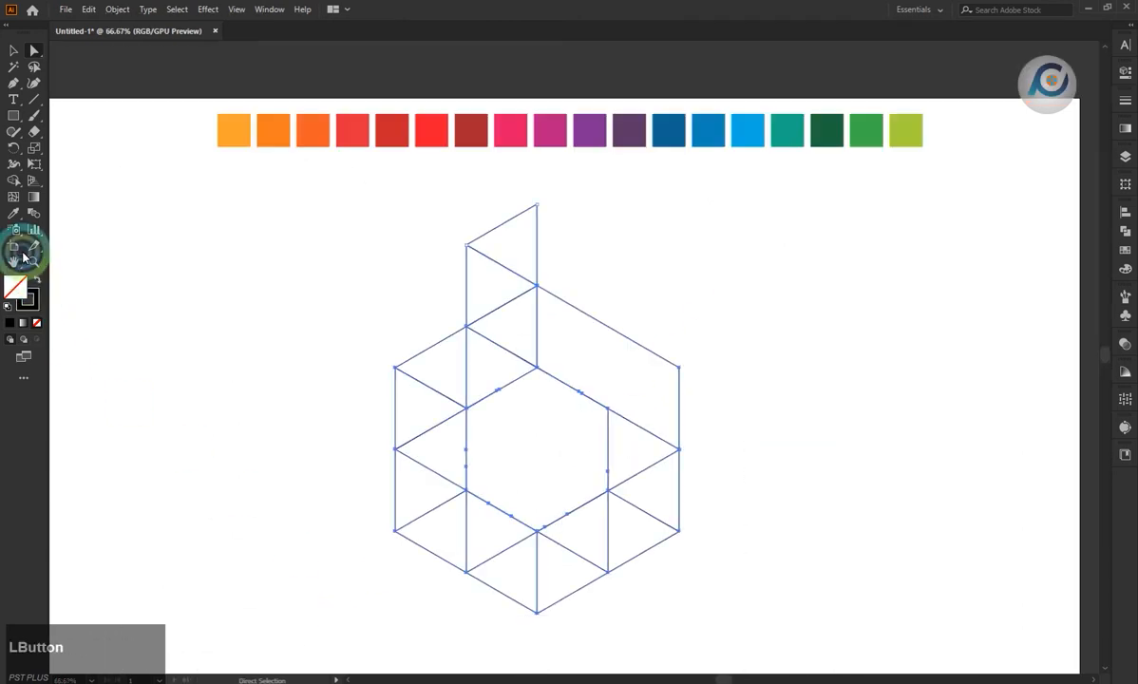
left_click(11, 187)
left_click(615, 359, "alt")
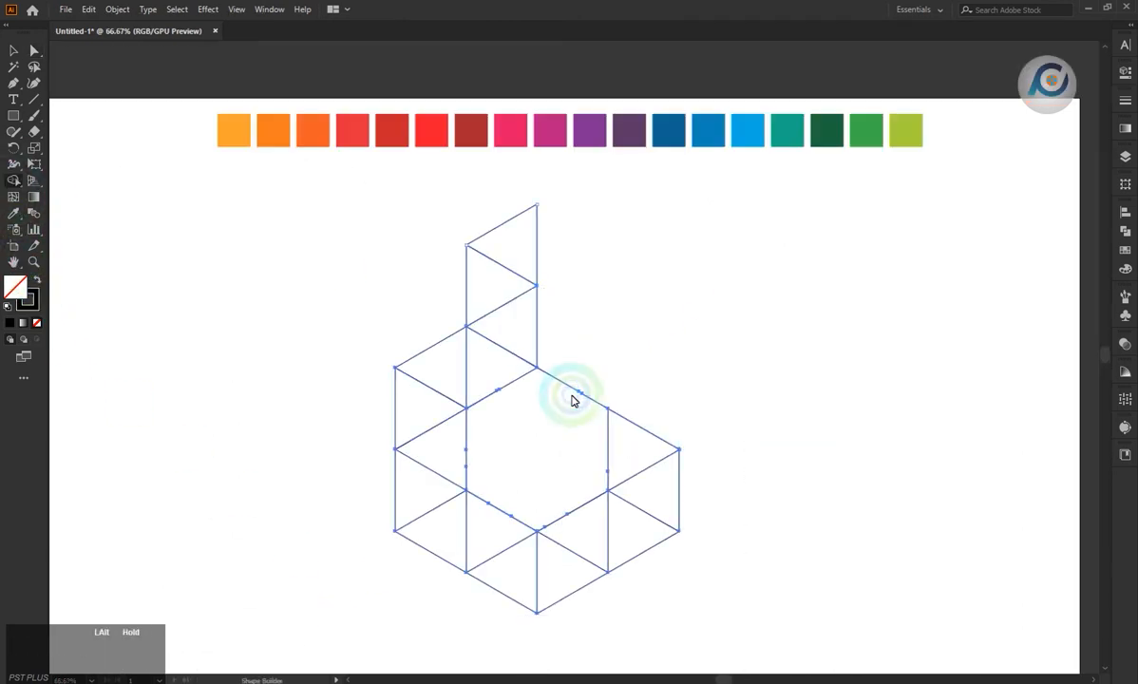
- Build the triangular facets from the ring's right end around the bottom to its left side with the Shape Builder
scroll(633, 453, "up", 1)
left_click(641, 457)
left_click(664, 510)
left_click(627, 559)
left_click(554, 572)
scroll(547, 578, "down", 1)
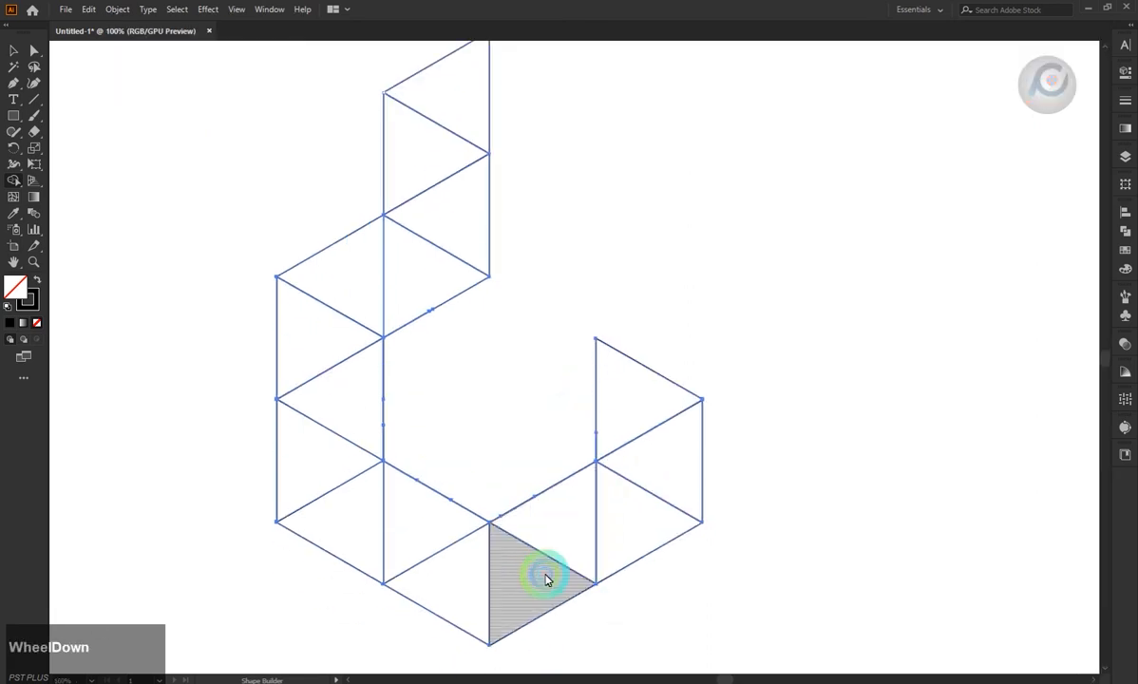
left_click(542, 580)
left_click(466, 582)
left_click(415, 518)
left_click(357, 508)
left_click(316, 463)
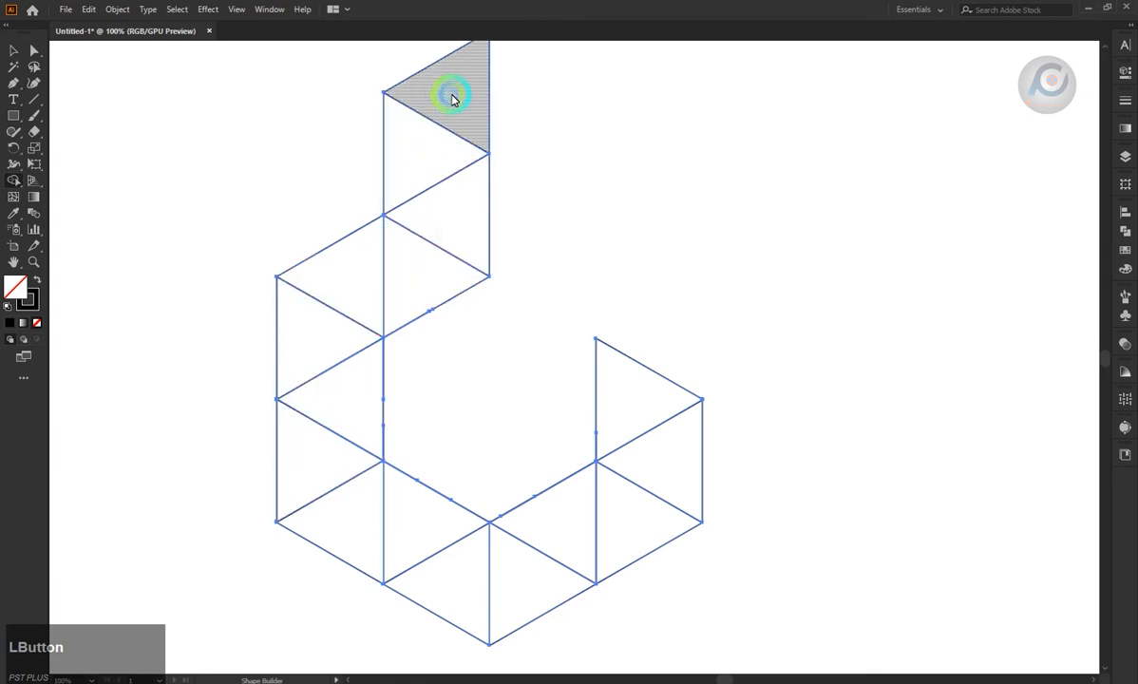
left_click(12, 50)
left_click(525, 213)
left_click_drag(545, 92, 394, 400)
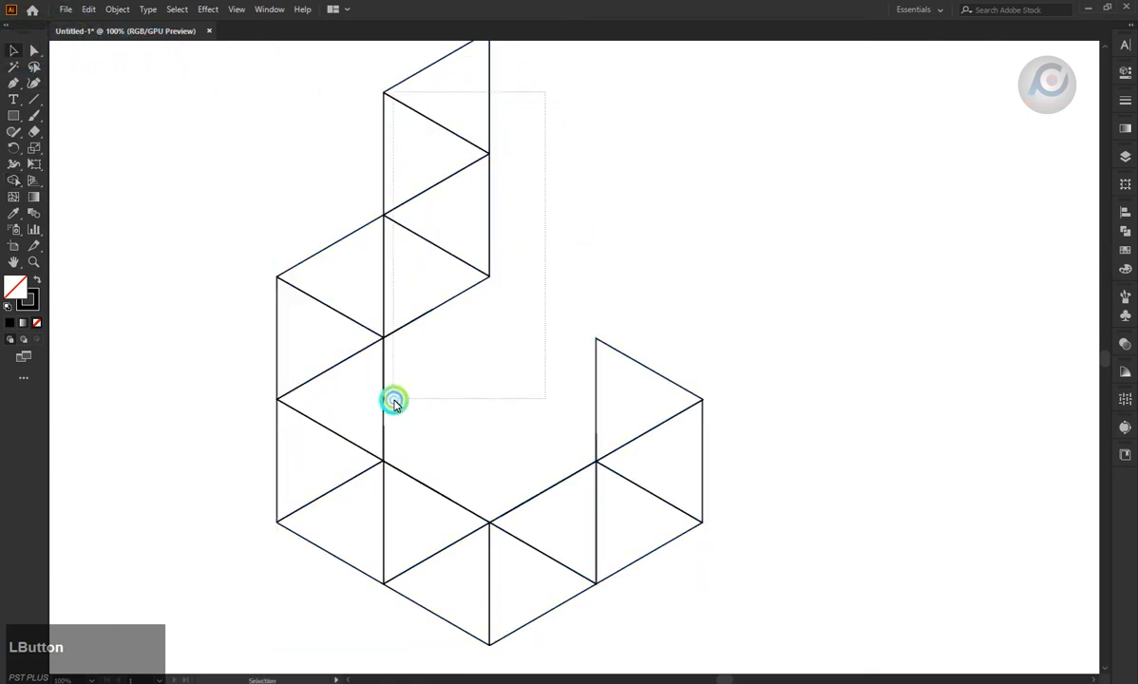
left_click_drag(428, 348, 443, 344)
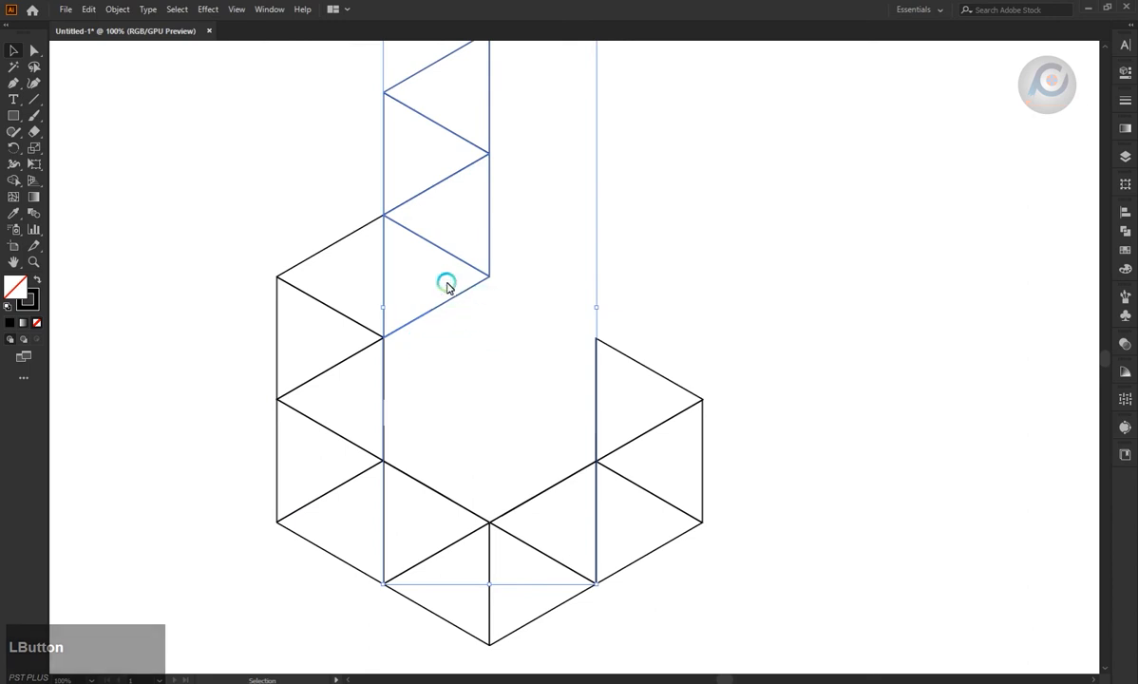
left_click(252, 190)
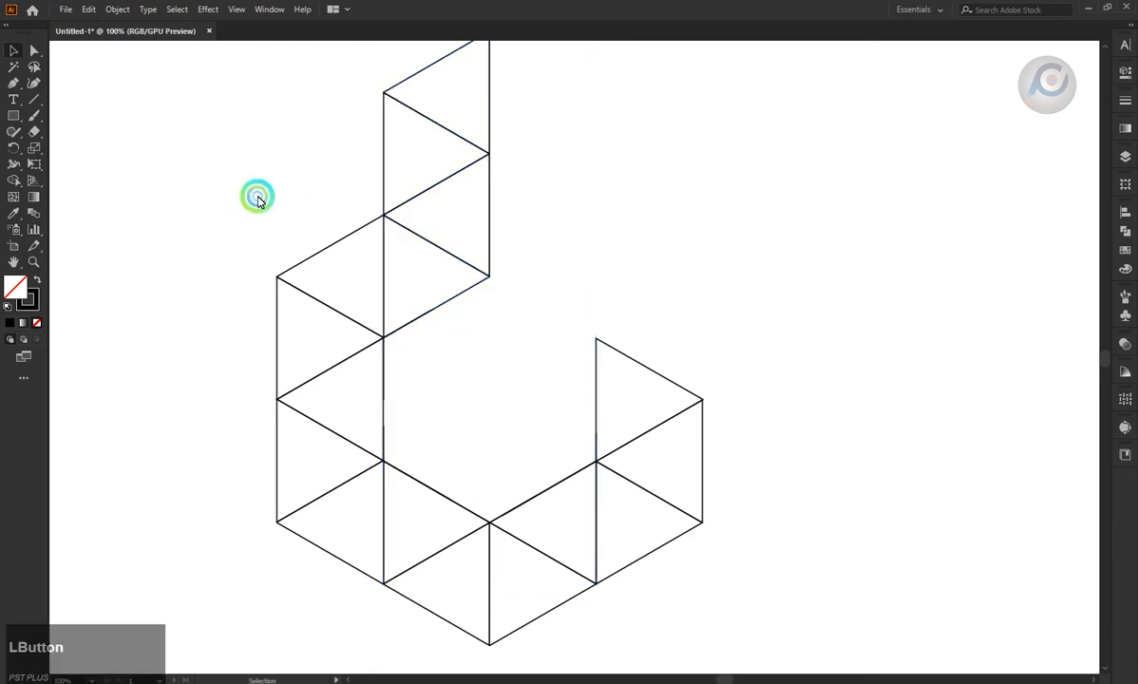
- Draw a diagonal guide line along the ring's upper-left edge, extending through the stem and beyond it to the upper right
left_click(34, 99)
left_click_drag(277, 278, 630, 72)
left_click(14, 51)
left_click(92, 176)
scroll(465, 457, "down", 1)
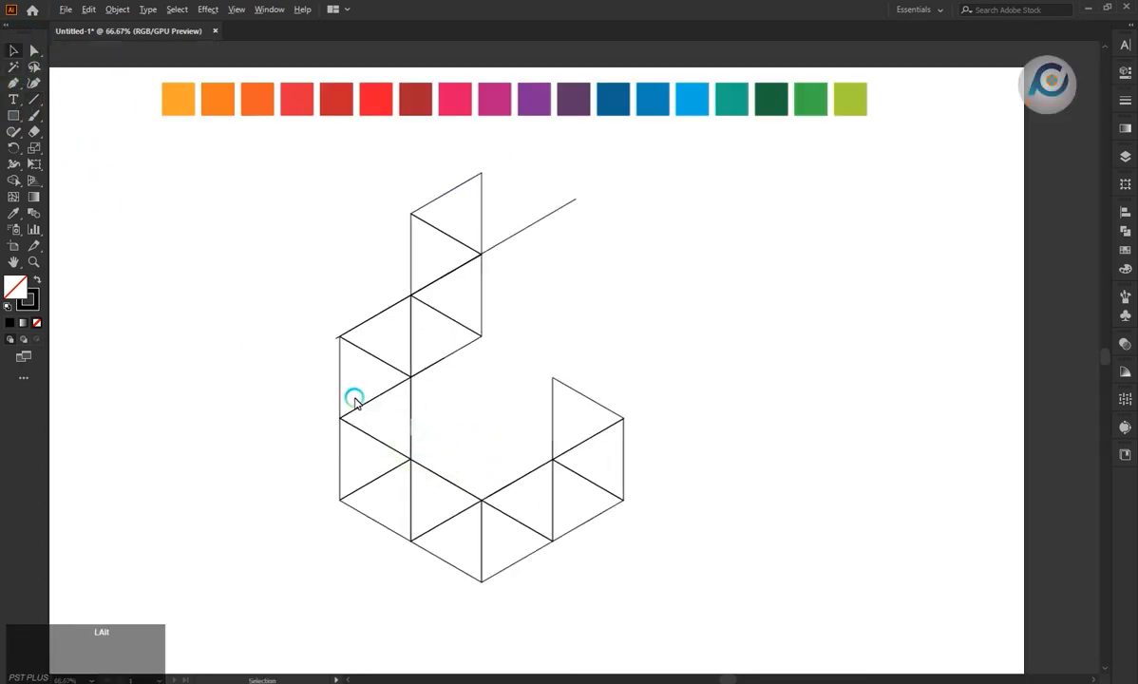
scroll(353, 403, "up", 1)
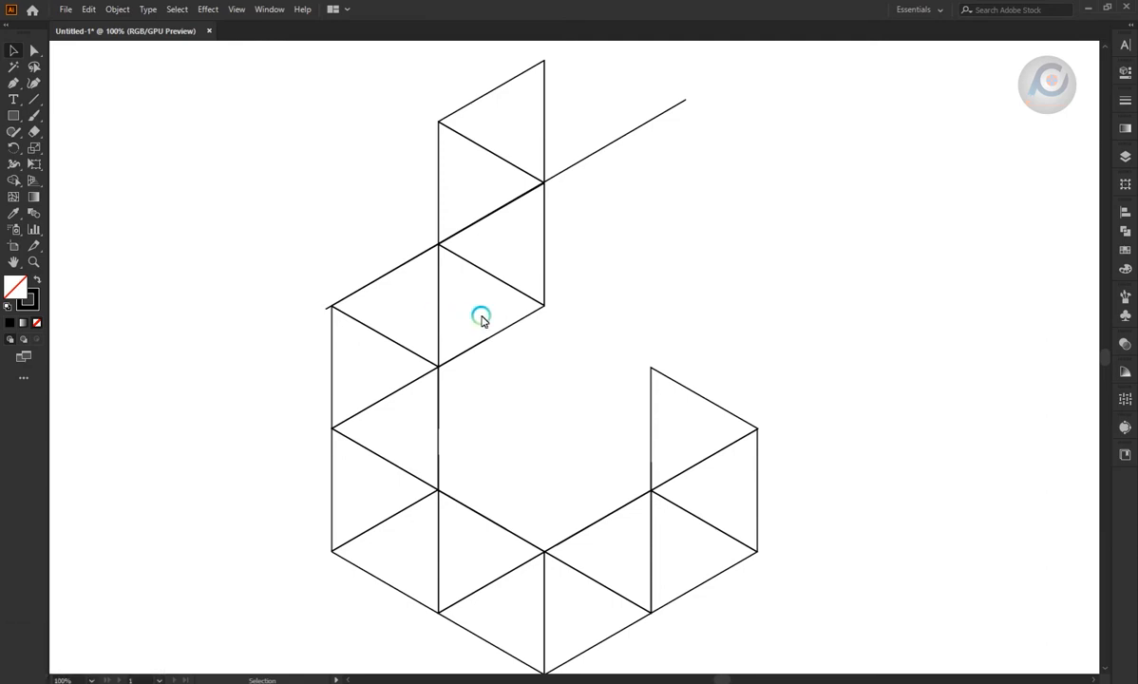
mouse_move(574, 105)
left_mouse_down()
mouse_move(521, 324)
mouse_move(612, 173)
mouse_move(577, 109)
mouse_move(491, 354)
mouse_move(701, 253)
left_mouse_up()
left_click(610, 223)
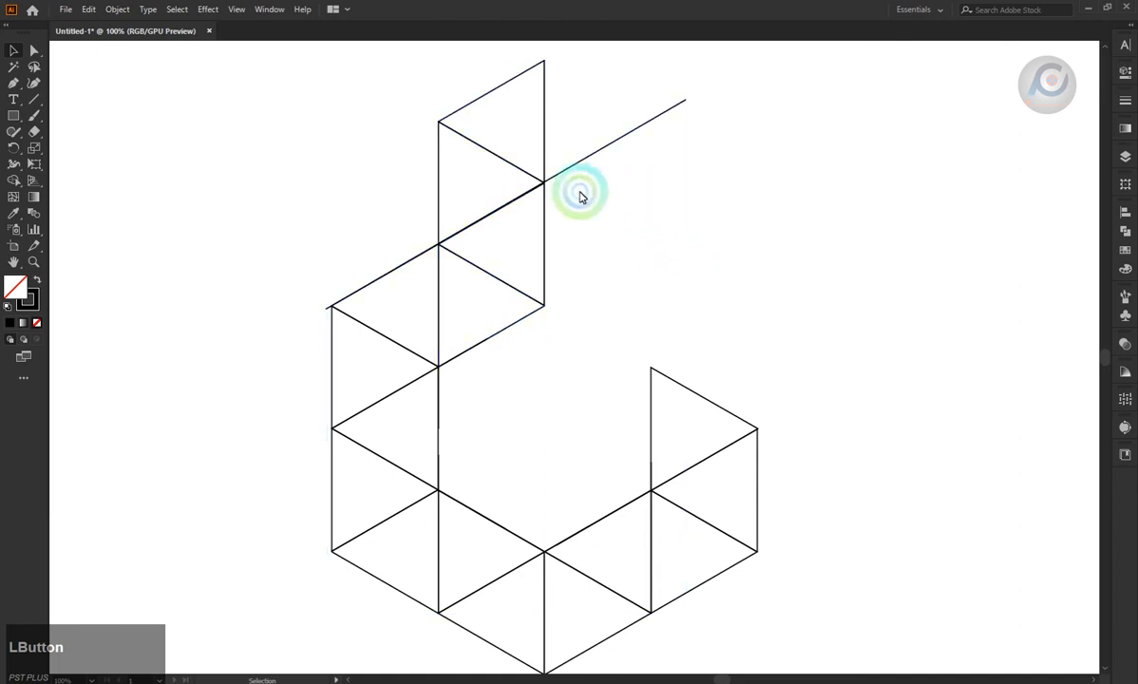
left_click(532, 298)
left_click(528, 169, "shift")
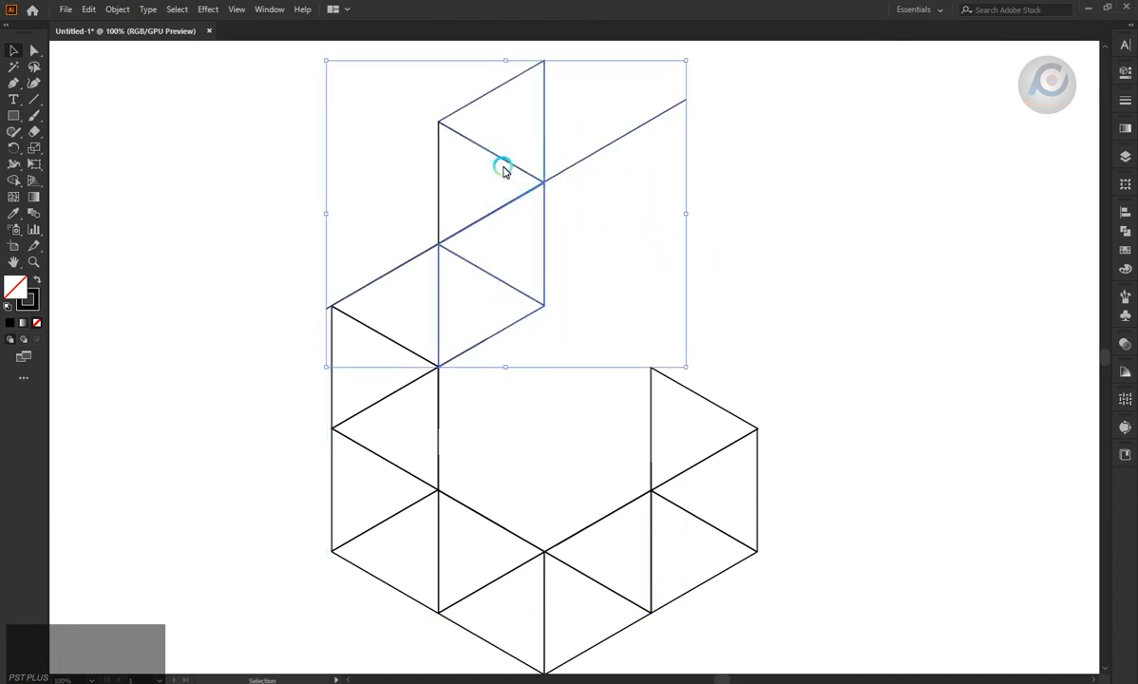
left_click_drag(511, 166, 531, 163)
key("ctrl+z")
left_click(579, 192)
- Try to shift the stem's facets up along the diagonal guide line, and undo the shift
left_click(438, 166, "shift")
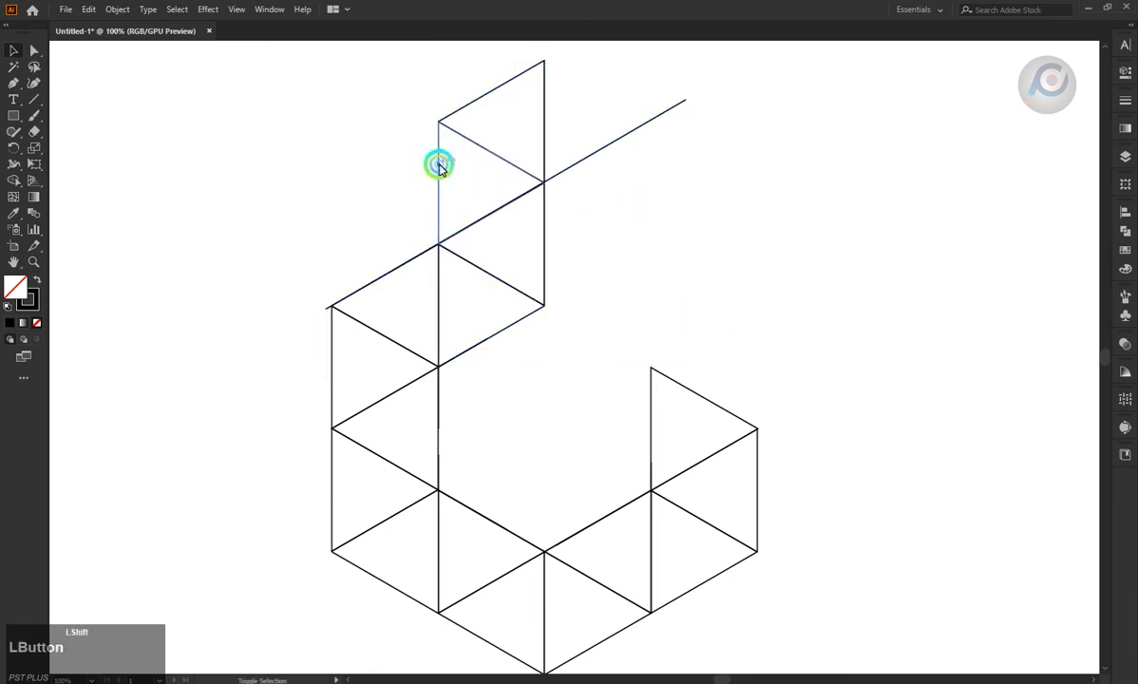
left_click(544, 99, "shift")
left_click(544, 260, "shift")
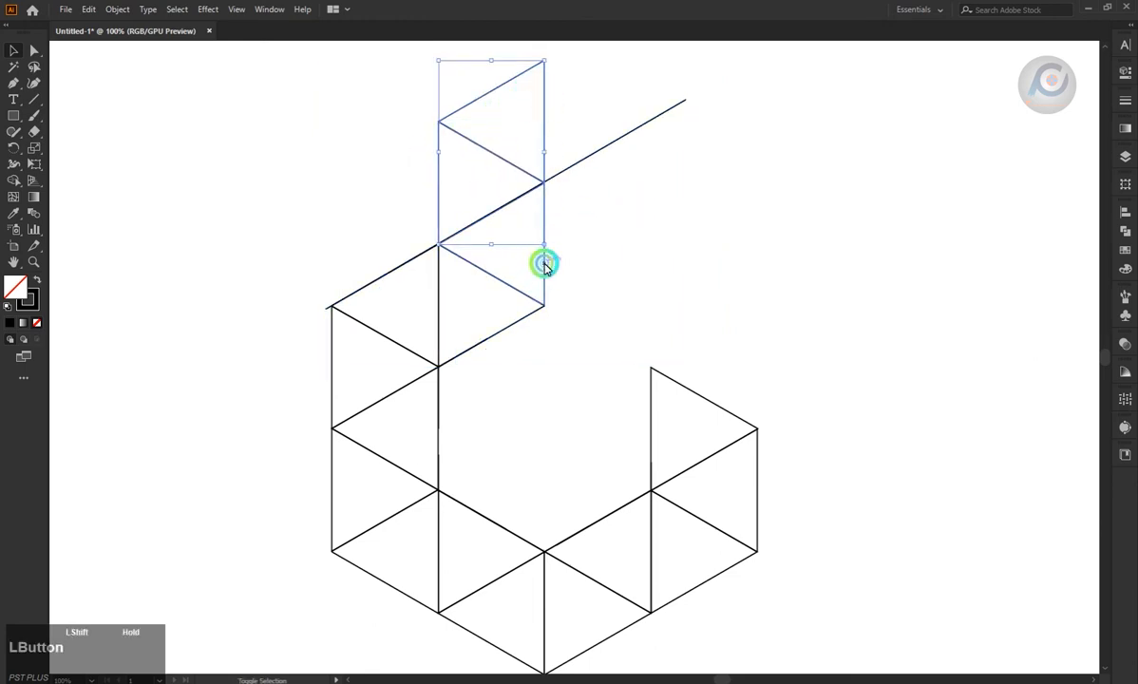
left_click(509, 326, "shift")
left_click_drag(543, 253, 650, 193)
left_click(711, 226)
key("ctrl+z")
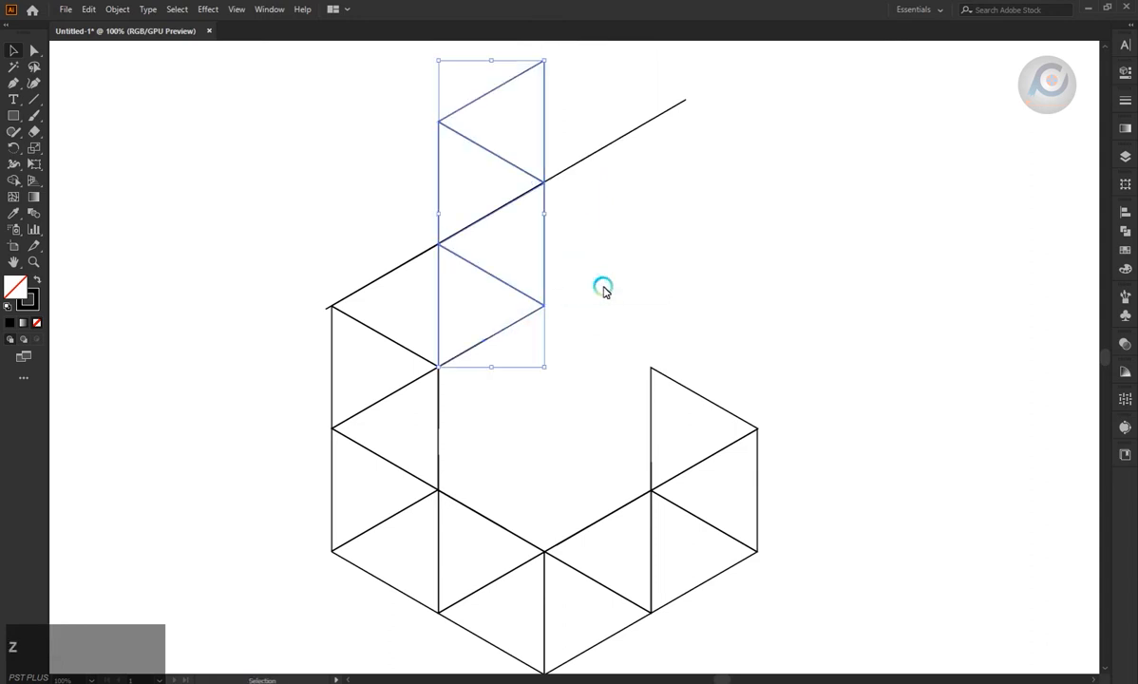
- Select the stem's four facets and place a copy one facet width up along the diagonal guide line
left_click(554, 122)
left_click(449, 165, "shift")
left_click(440, 209, "shift")
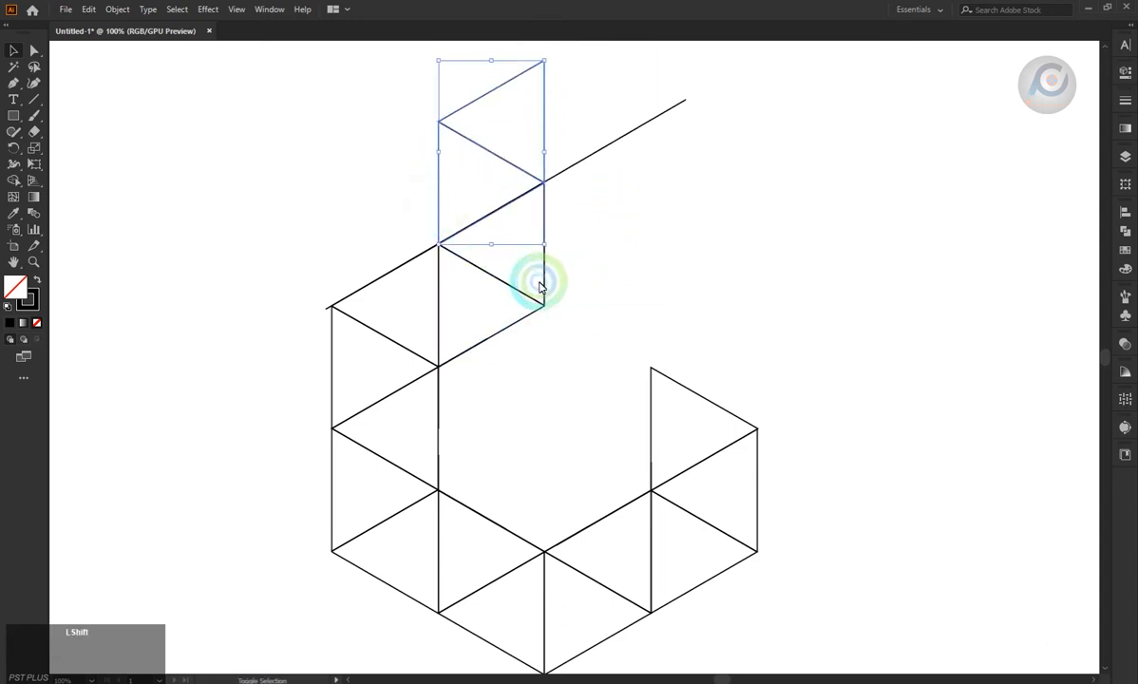
left_click(511, 313, "shift")
left_click_drag(528, 266, 649, 200)
left_click(742, 200)
- Delete the original stem's upper facets above the diagonal guide line
left_click(433, 158)
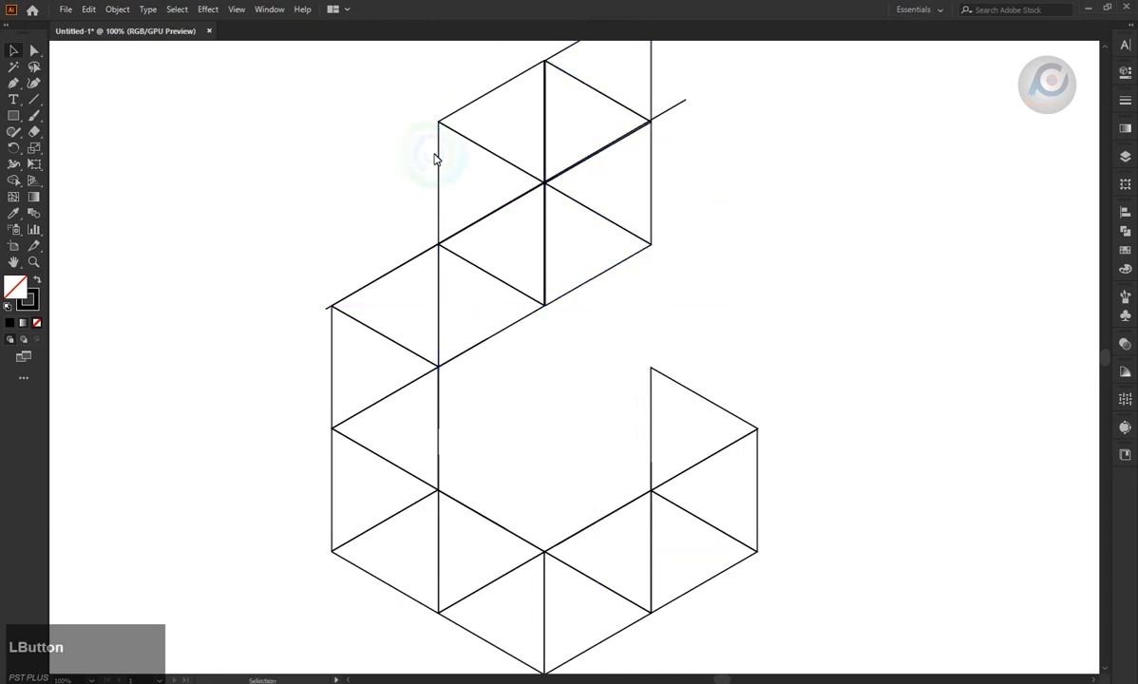
key("BackSpace")
left_click(445, 117)
key("BackSpace")
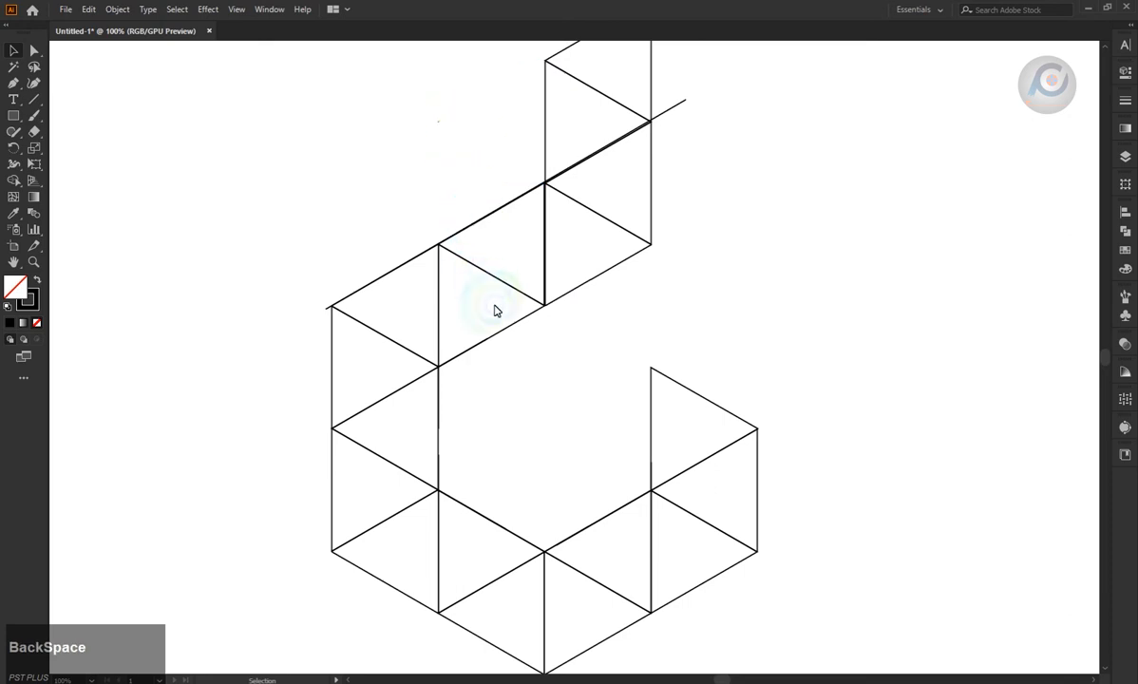
key("BackSpace")
- Delete the diagonal guide line running through the stem
left_click(483, 339)
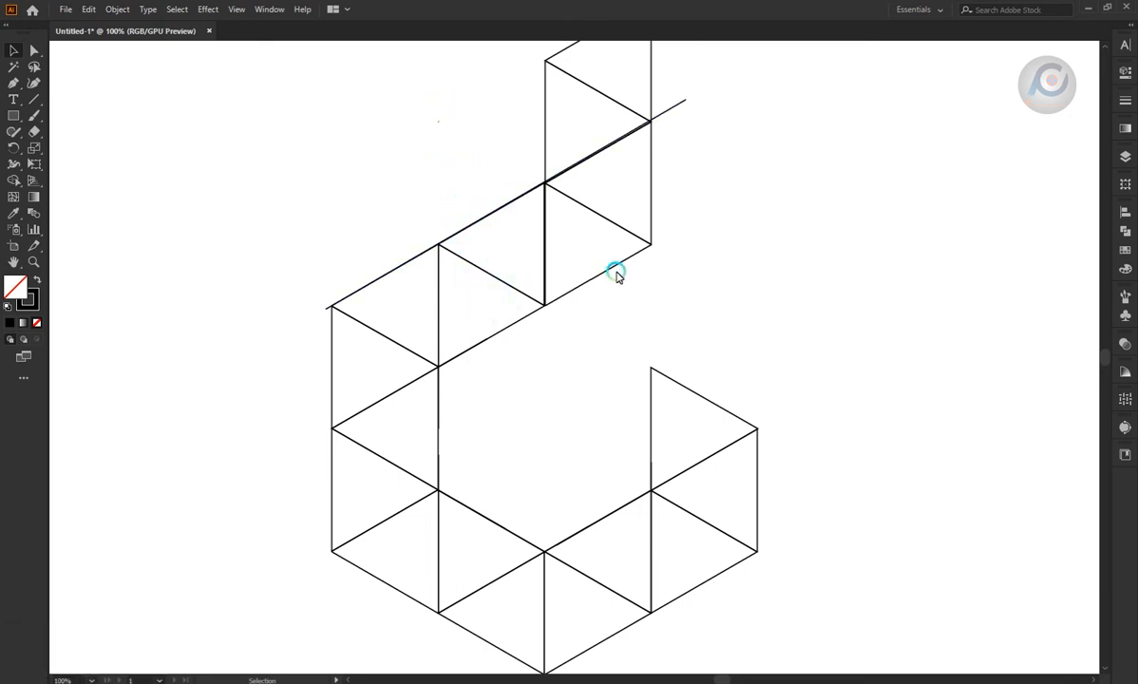
scroll(573, 349, "down", 1, "alt")
key("BackSpace")
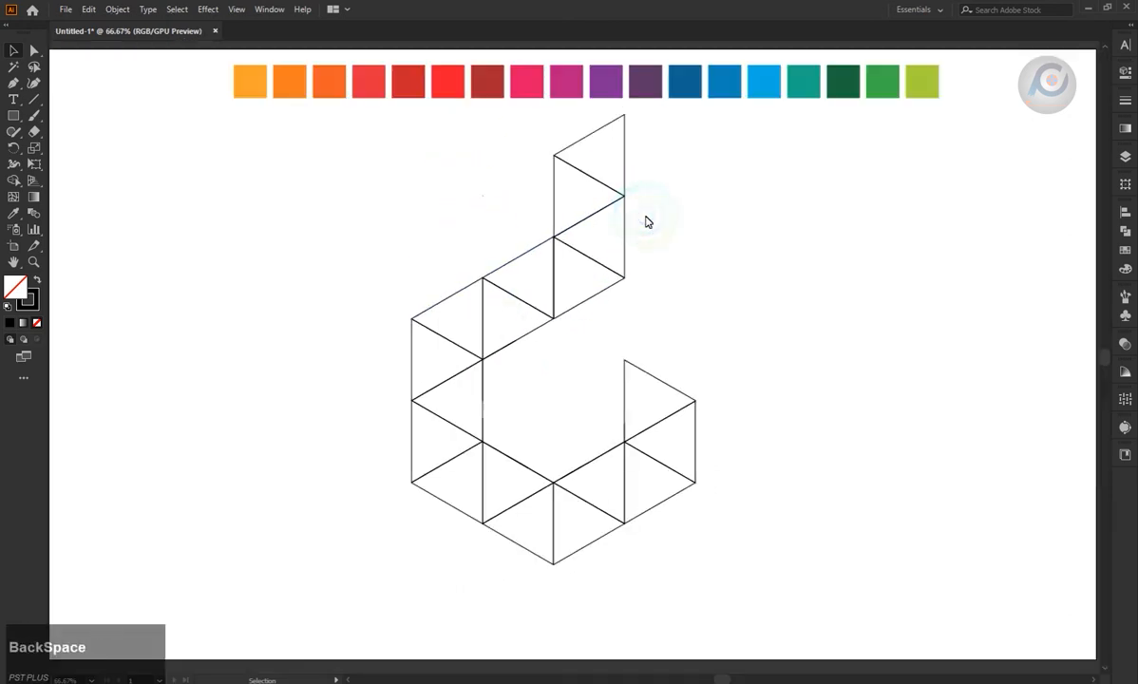
scroll(610, 333, "up", 1, "alt")
scroll(478, 155, "down", 1, "alt")
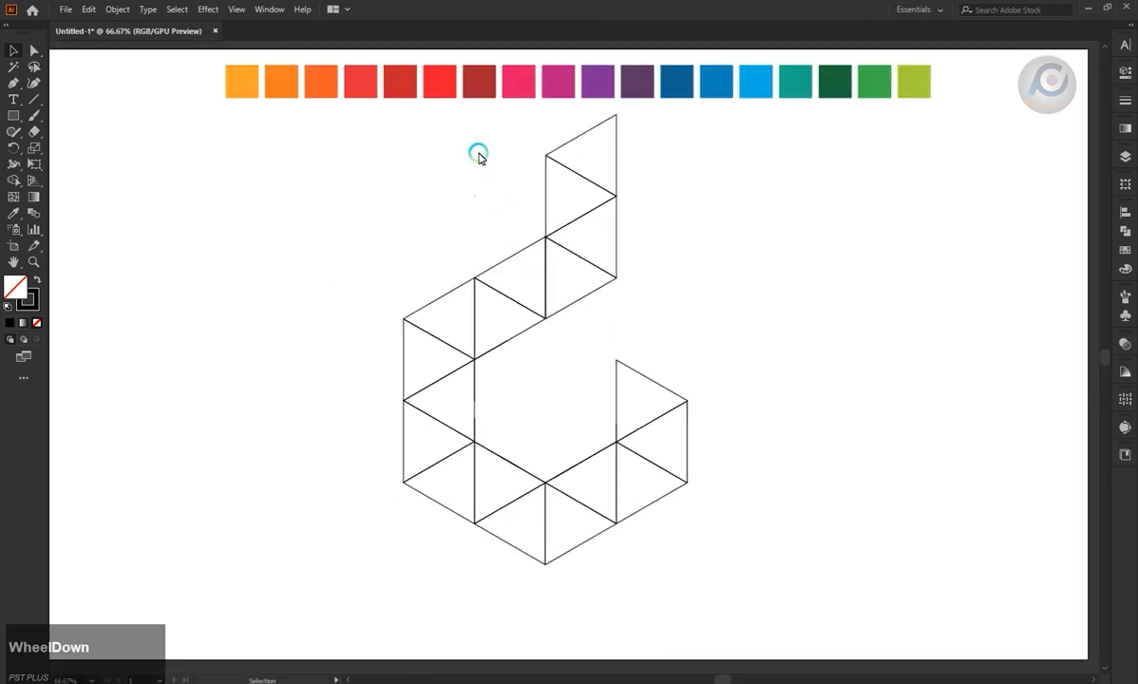
left_click(617, 446)
left_click(358, 214)
left_click_drag(358, 214, 524, 340)
left_click(681, 330)
key("ctrl+z")
- Select all facets of the letter and group them
left_click_drag(463, 173, 736, 562)
left_click_drag(488, 356, 732, 354)
key("ctrl+z")
key("v")
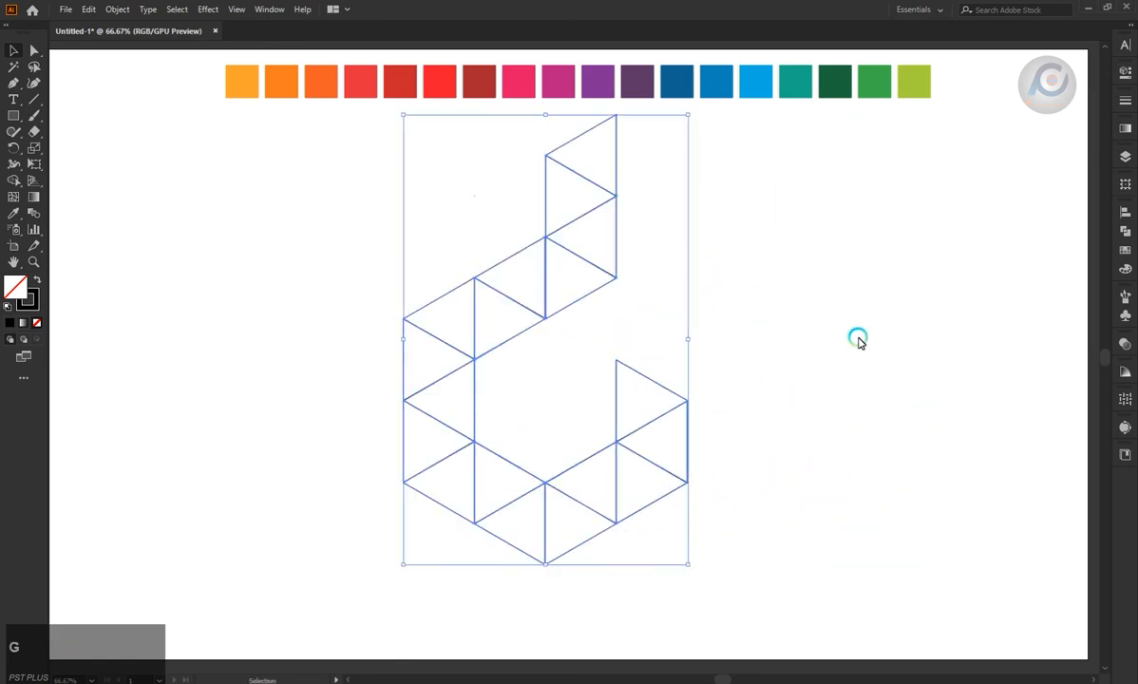
left_click(718, 316)
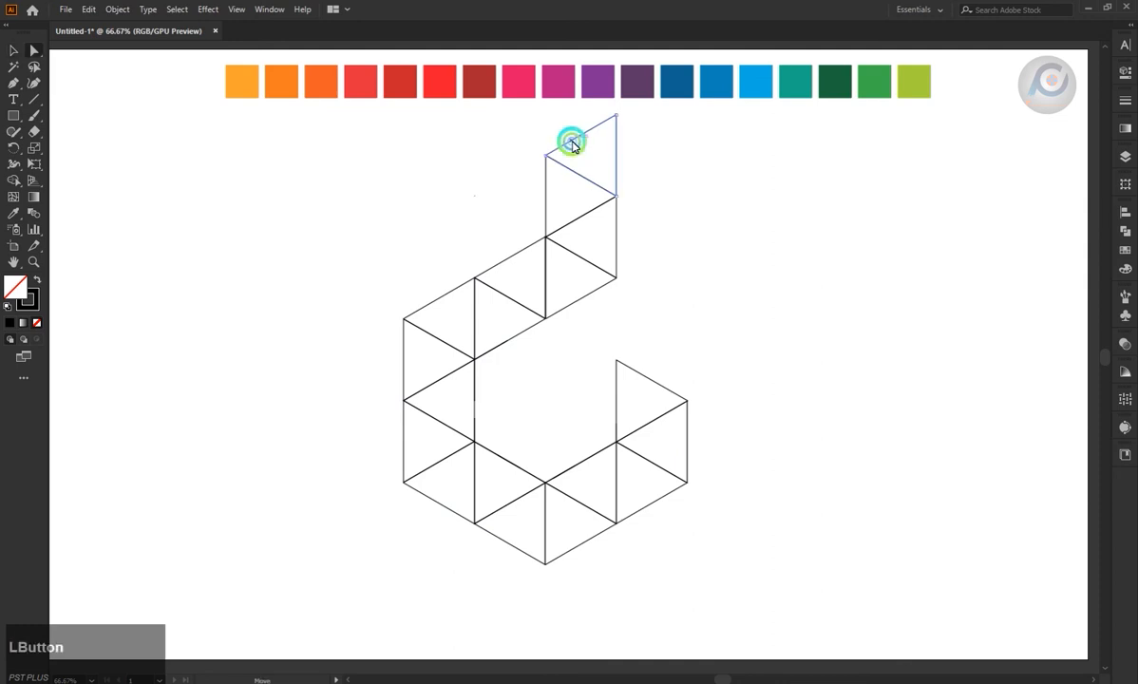
- Fill the stem's four facets from top to bottom with the palette's light orange, orange, deep orange and light red
key("i")
left_click(244, 92)
left_click(559, 193, "ctrl")
left_click(282, 83)
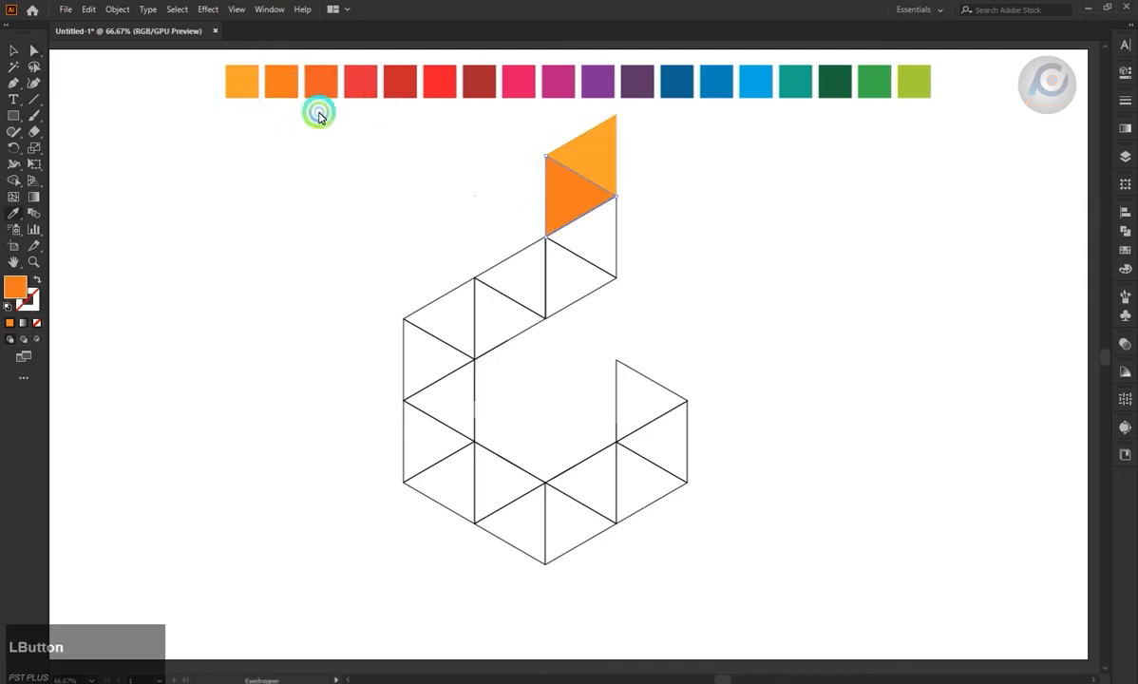
left_click(611, 241, "ctrl")
left_click(330, 94)
left_click(573, 302, "ctrl")
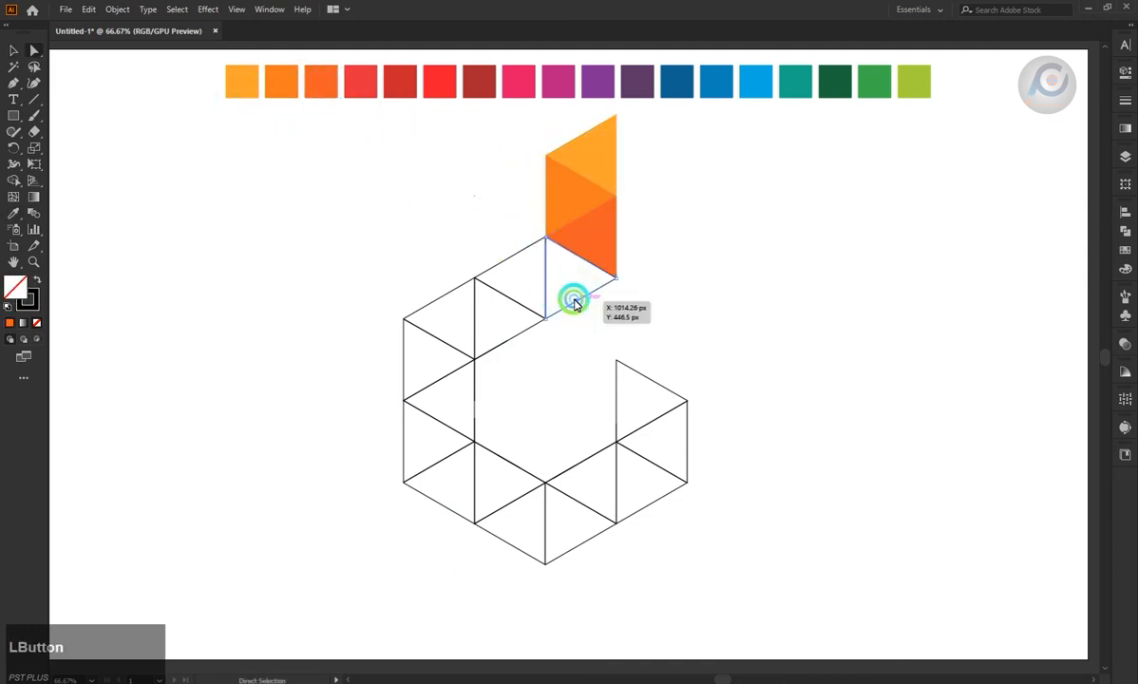
left_click(361, 90)
- Fill the next four facets down the upper-left arm with the palette's dark red, bright red, brick red and pink
left_click(512, 270, "ctrl")
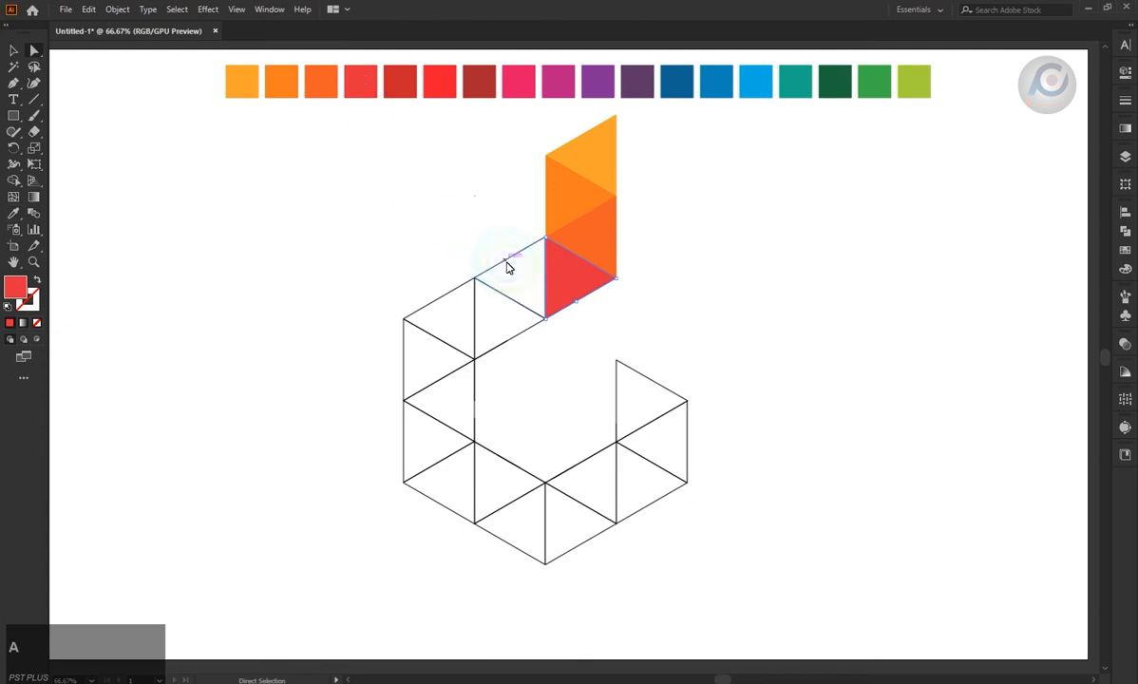
left_click(415, 86)
left_click(508, 300, "ctrl")
left_click(432, 89)
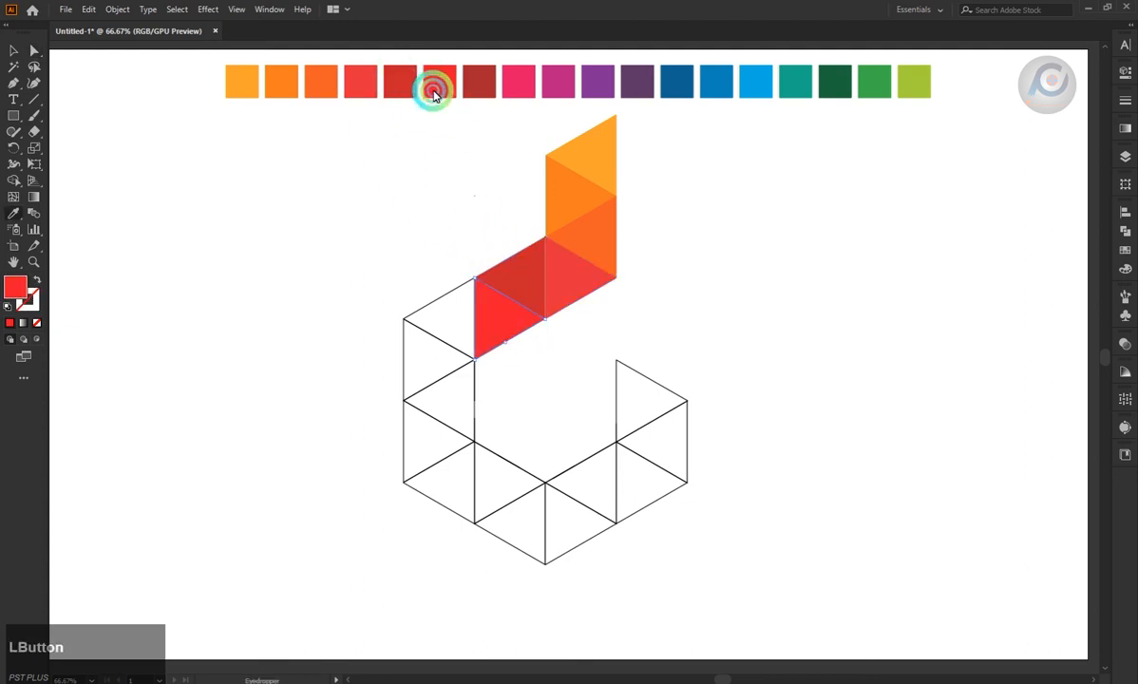
left_click(451, 295, "ctrl")
left_click(465, 83)
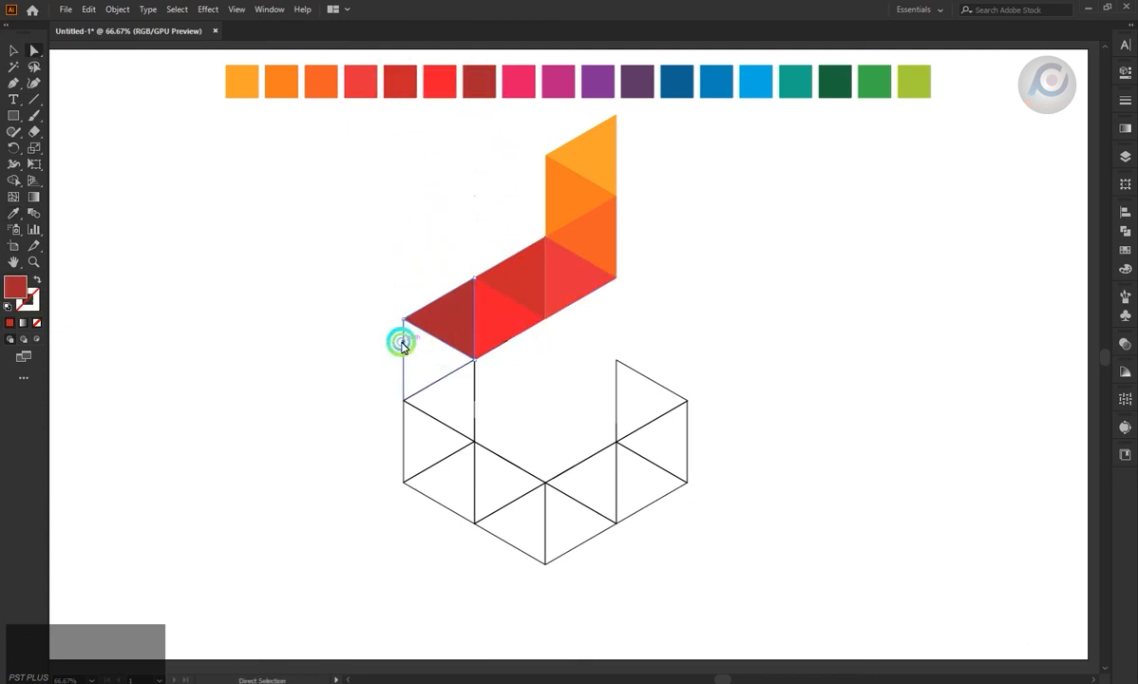
left_click(518, 81)
- Delete the stray line segments along the bowl's inner left edge and fill the facet there with magenta
left_click(474, 382, "ctrl")
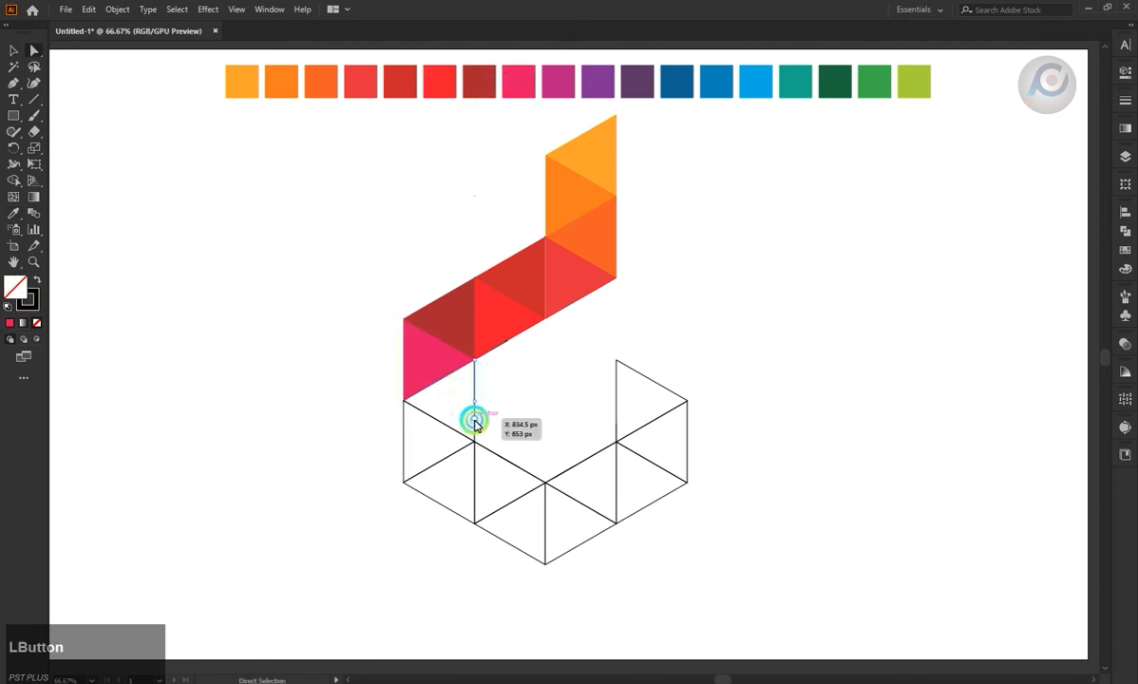
left_click(481, 410, "ctrl")
key("BackSpace")
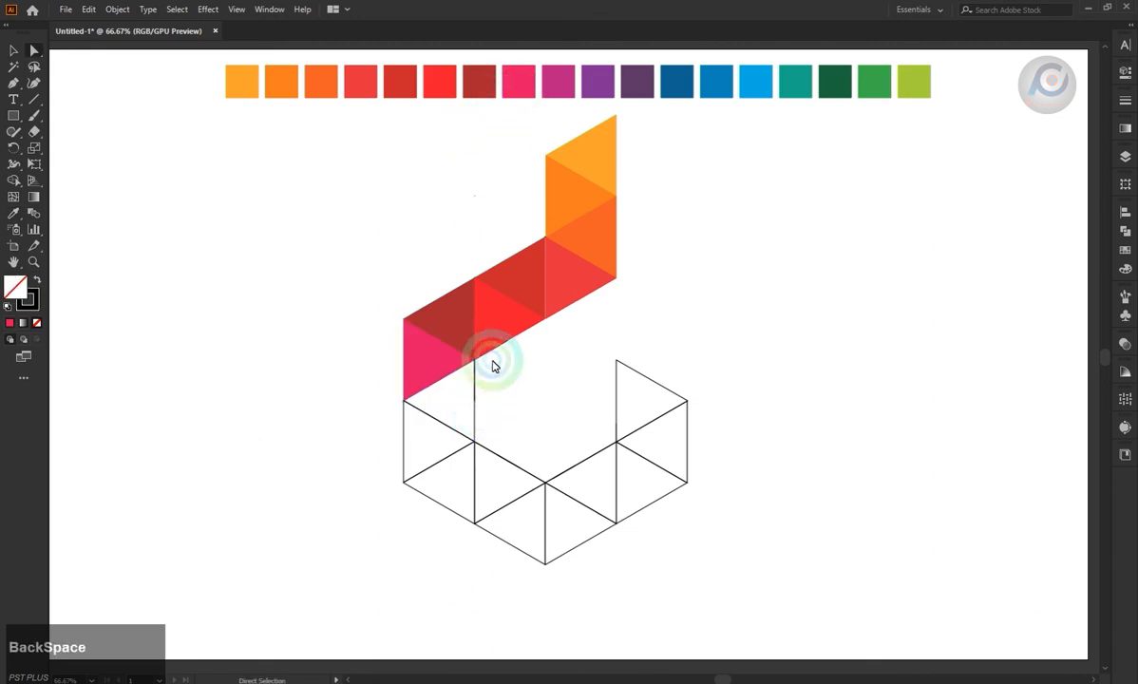
key("BackSpace")
key("i")
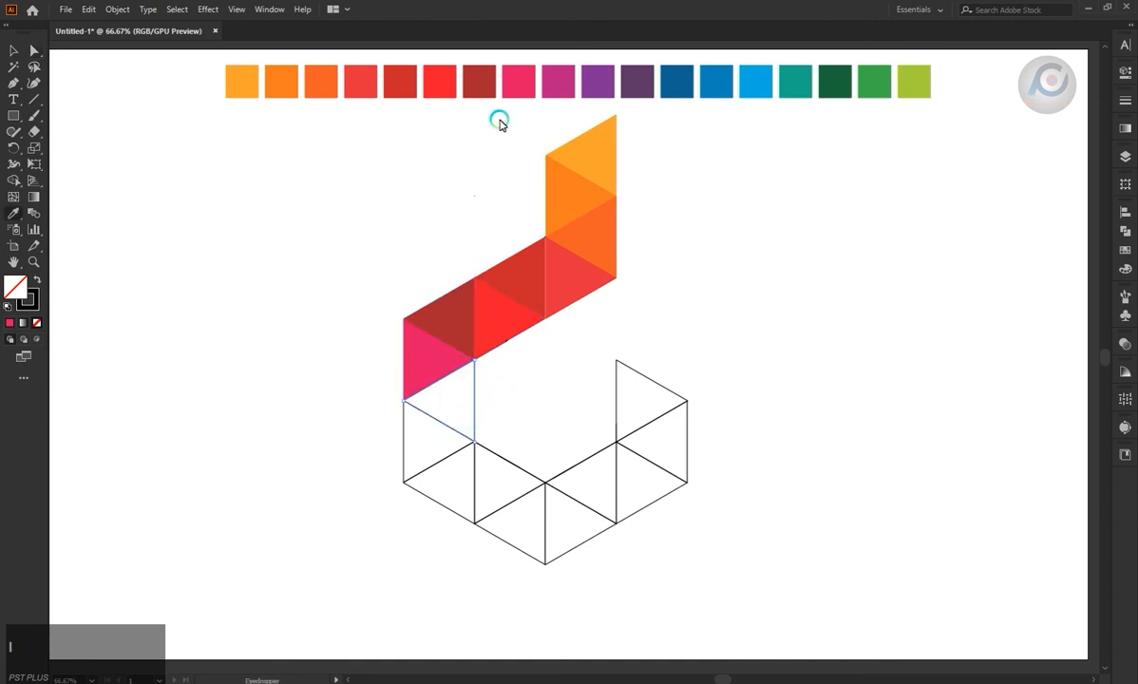
left_click(558, 81)
- Fill the two facets at the bowl's lower-left corner with the palette's purple and dark plum
key("a")
left_click(405, 442)
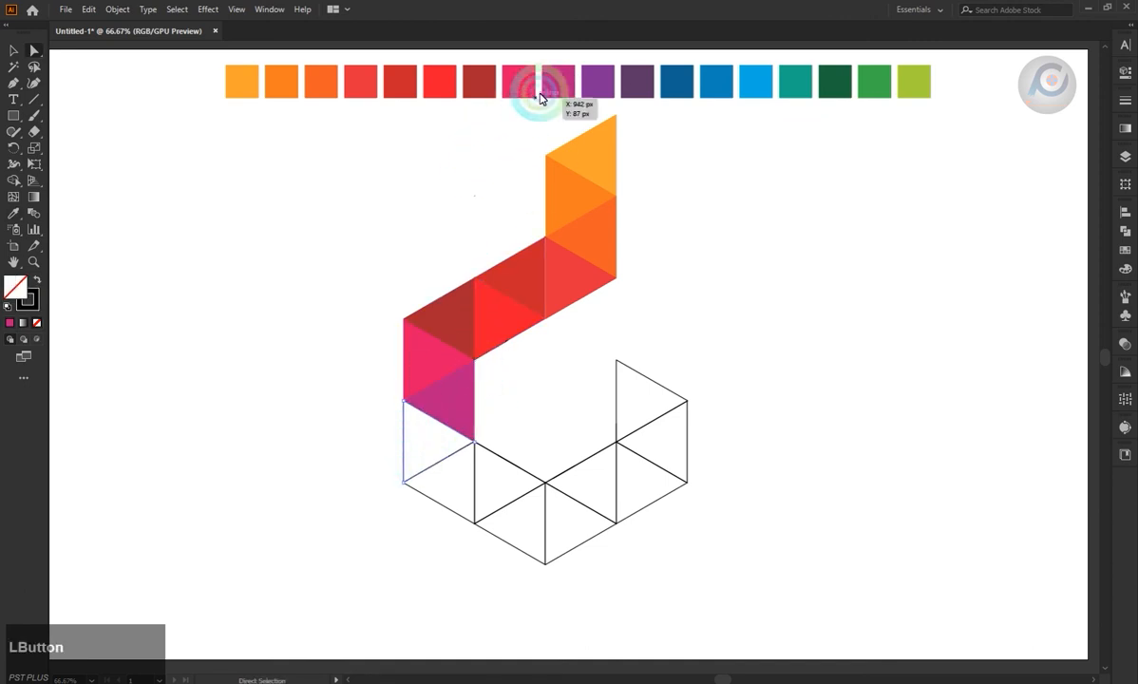
left_click(592, 82)
left_click(441, 497)
key("i")
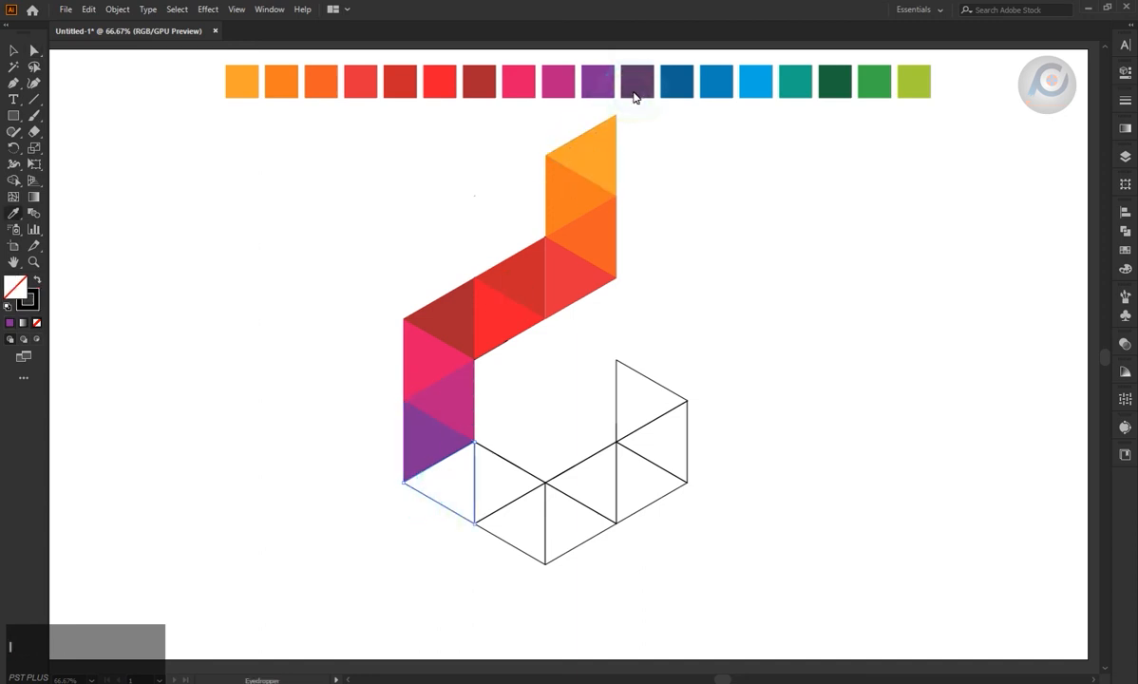
left_click(635, 87)
- Remove the stray line on the bowl's lower-left inner edge and fill the facet beside the plum one with dark blue
key("a")
left_click(490, 457)
key("i")
left_click(678, 91)
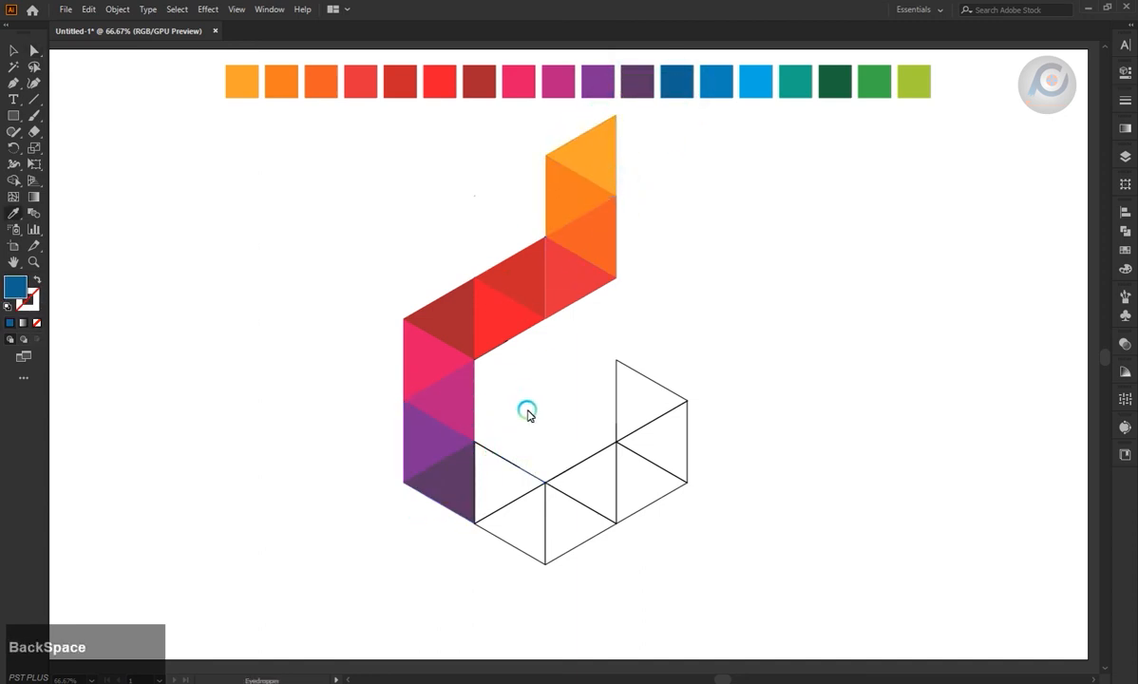
left_click(510, 463)
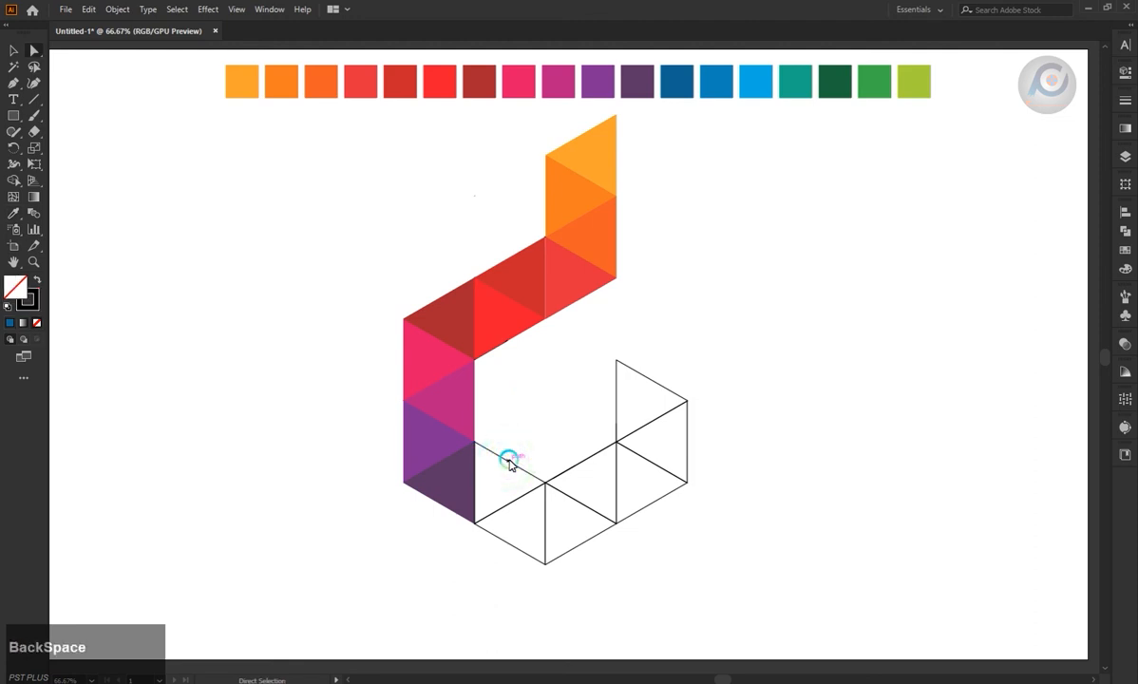
key("i")
left_click(699, 96)
left_click(684, 92)
- Fill the two facets meeting at the letter's bottom point with the palette's medium blue and light blue
key("a")
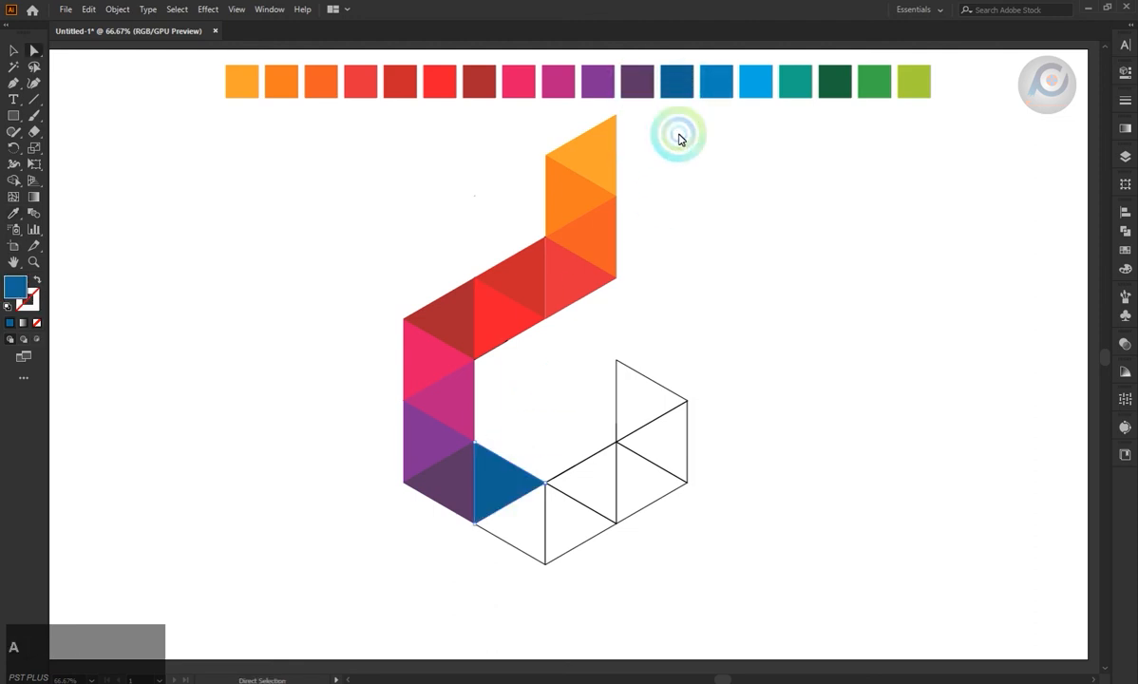
left_click(511, 545)
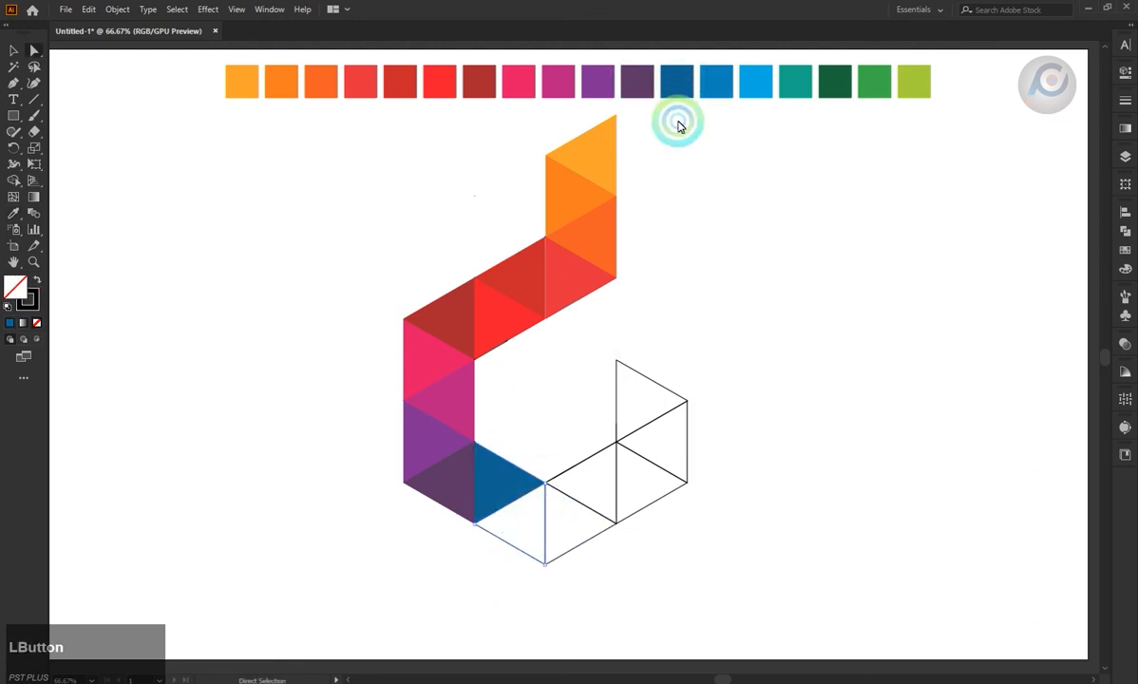
left_click(720, 91)
key("a")
left_click(599, 533)
key("i")
left_click(752, 92)
- Fill the inner facet next to the light blue one with the palette's teal
key("a")
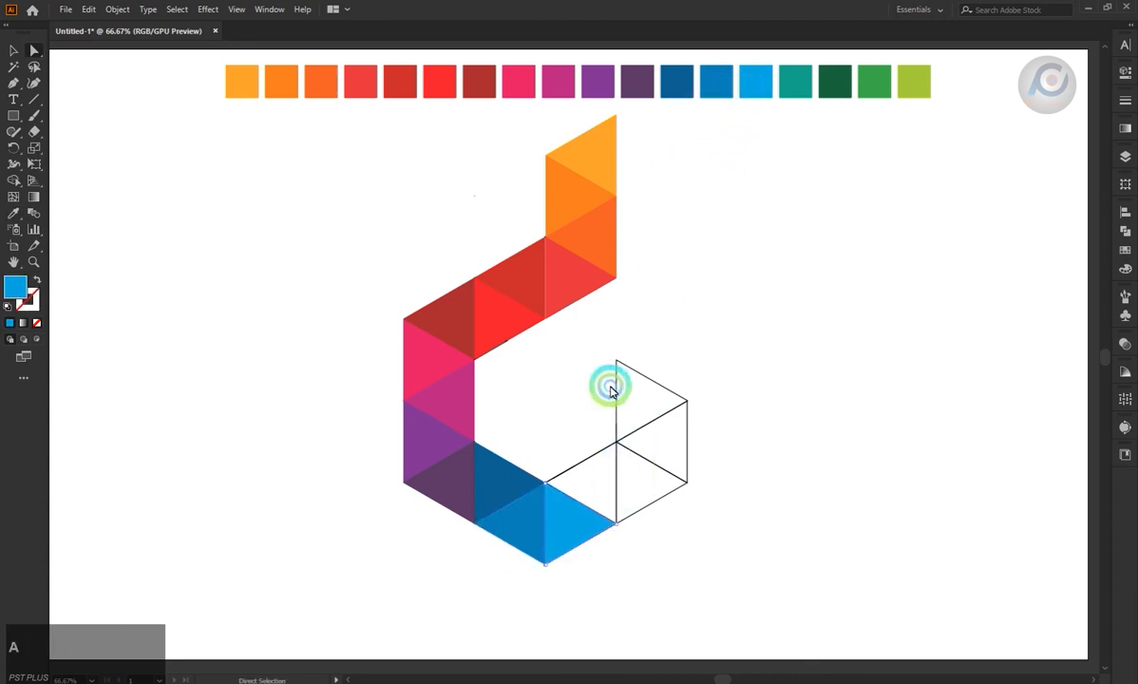
left_click(587, 460)
key("i")
left_click(790, 93)
key("a")
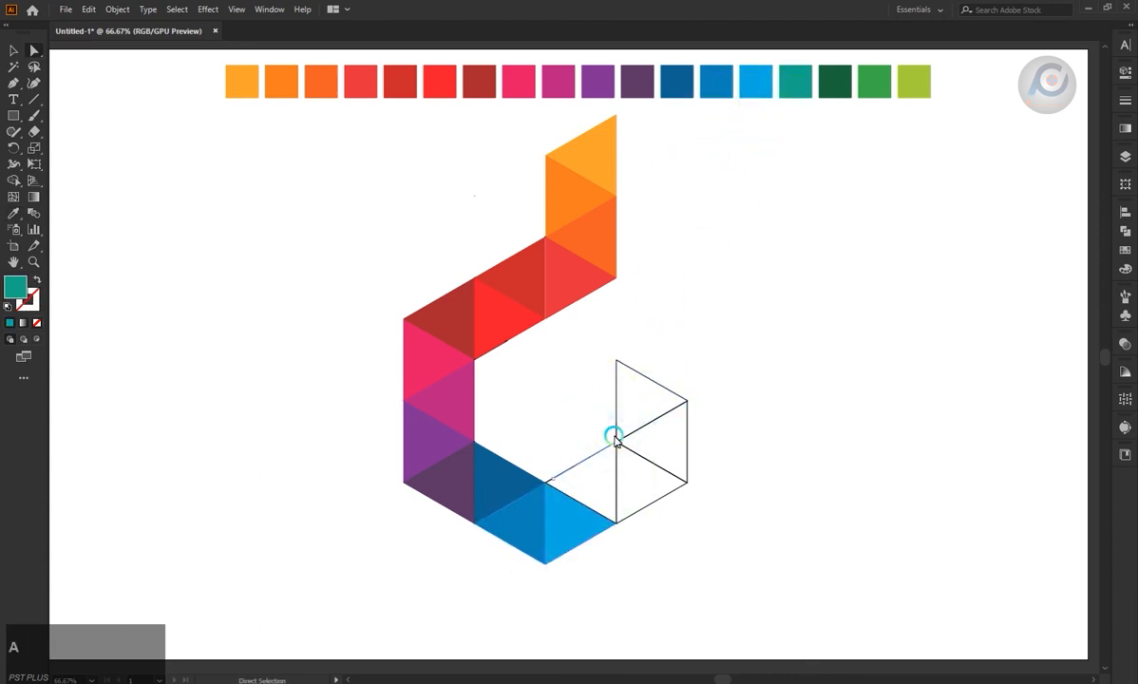
left_click(592, 459)
key("i")
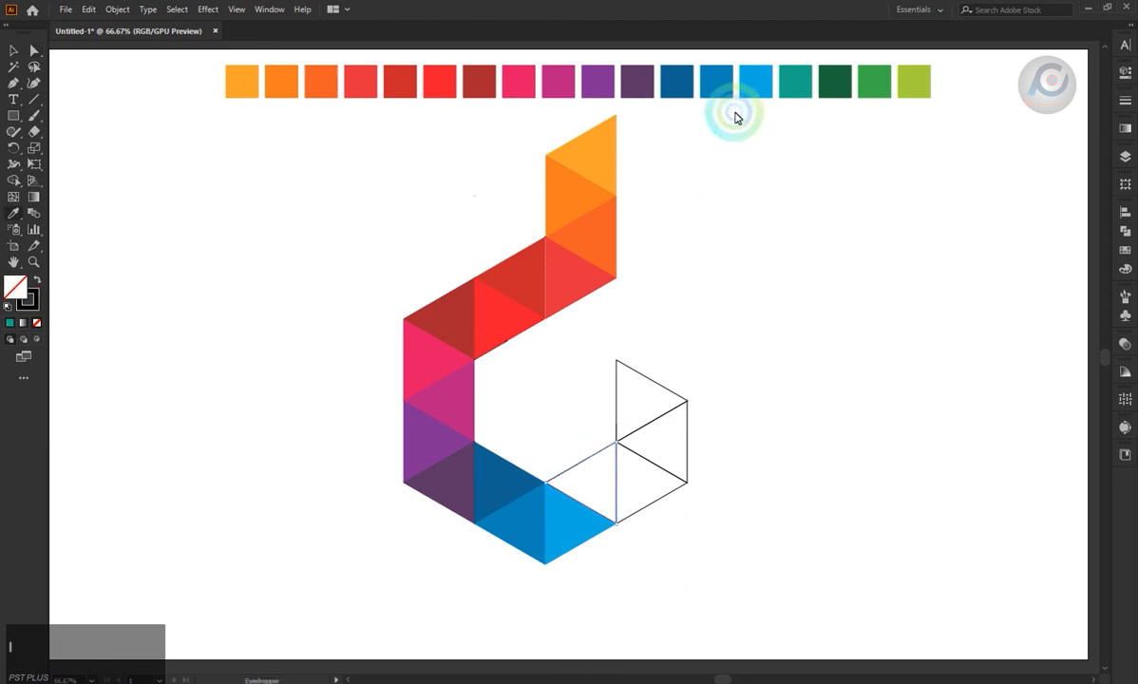
left_click(793, 87)
- Fill the two facets at the bowl's lower-right corner with the palette's dark green and medium green
key("a")
left_click(668, 475)
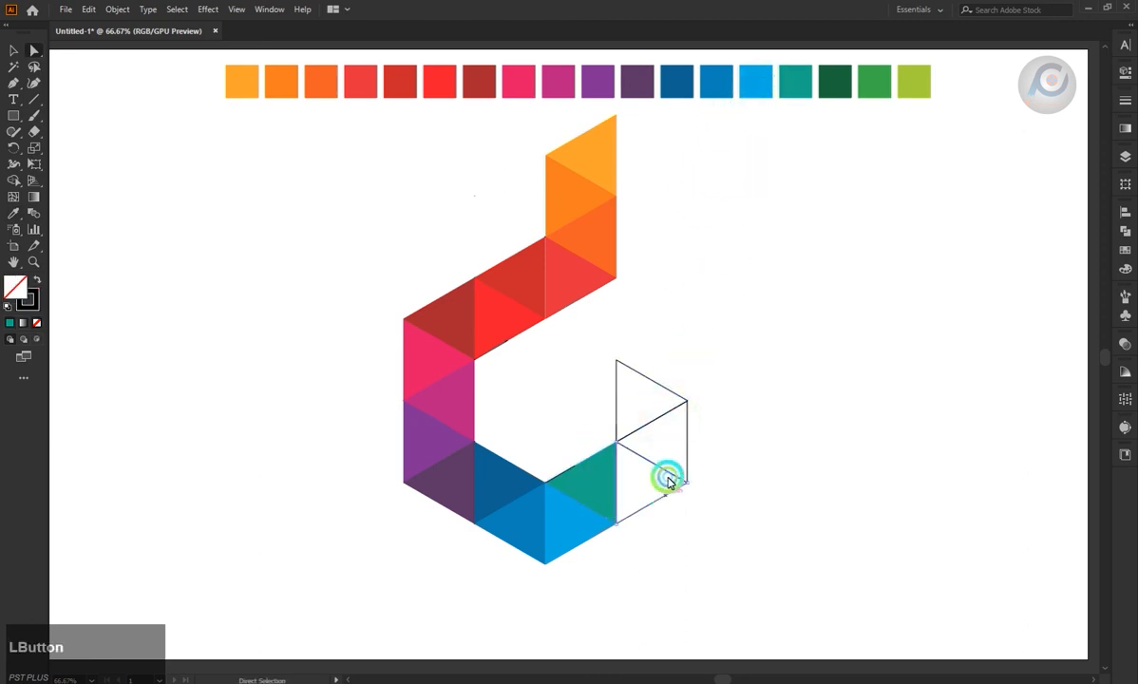
key("i")
left_click(795, 87)
left_click(829, 84)
key("a")
left_click(686, 433)
key("i")
left_click(860, 93)
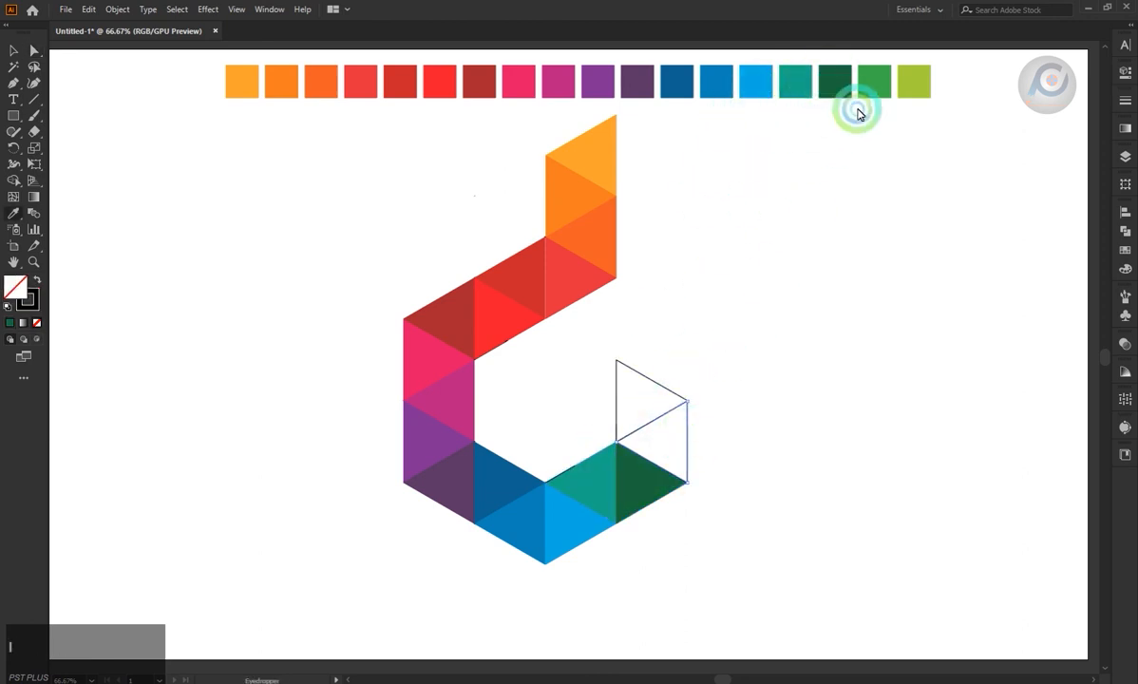
- Fill the bowl's last facet, above the medium green one, with the palette's lime green
key("a")
left_click(647, 377)
key("i")
left_click(916, 93)
key("a")
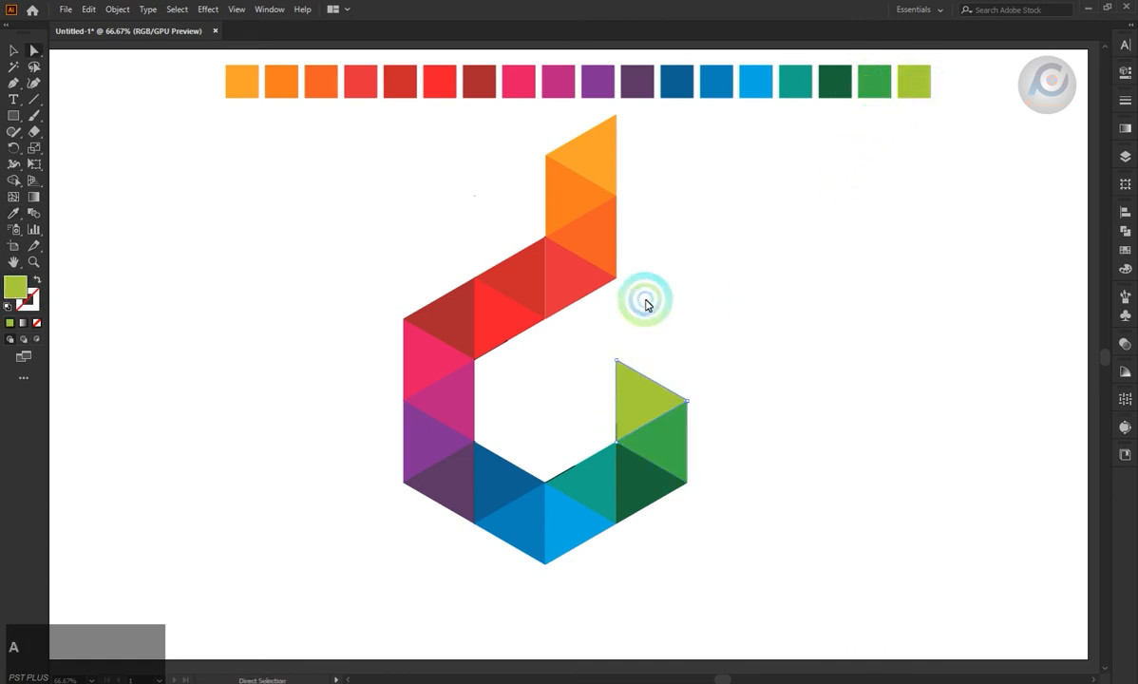
left_click(644, 302)
- Select the whole coloured letter and set its stroke to none
left_click(268, 283)
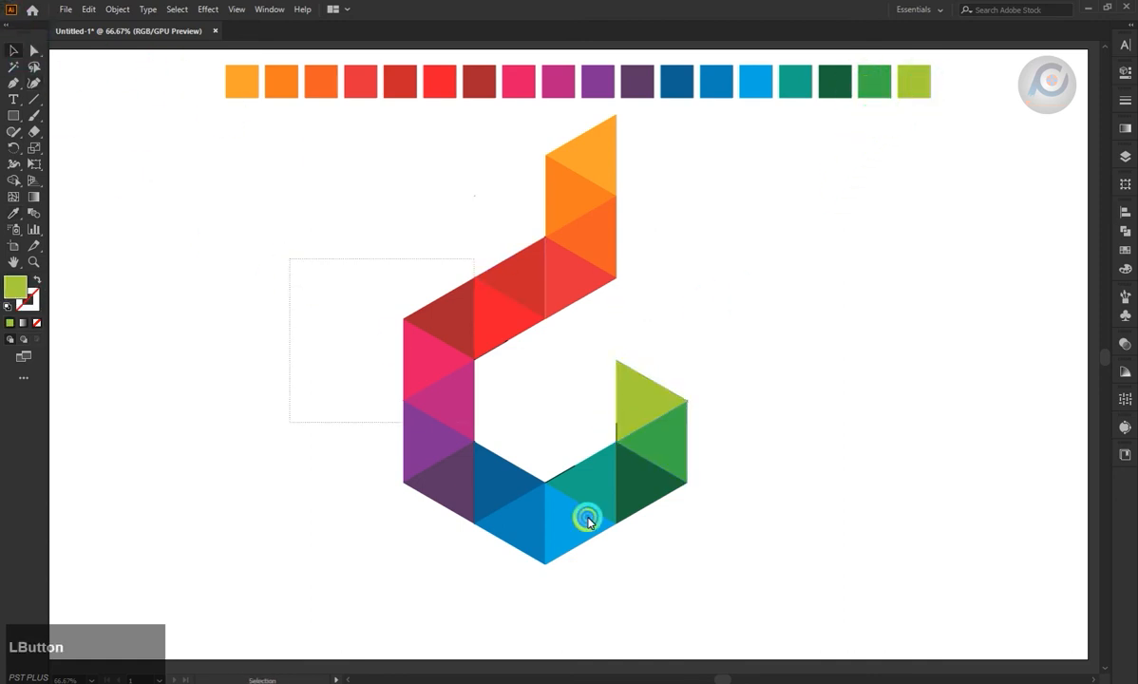
left_click_drag(587, 519, 587, 537)
left_click(41, 304)
left_click(36, 323)
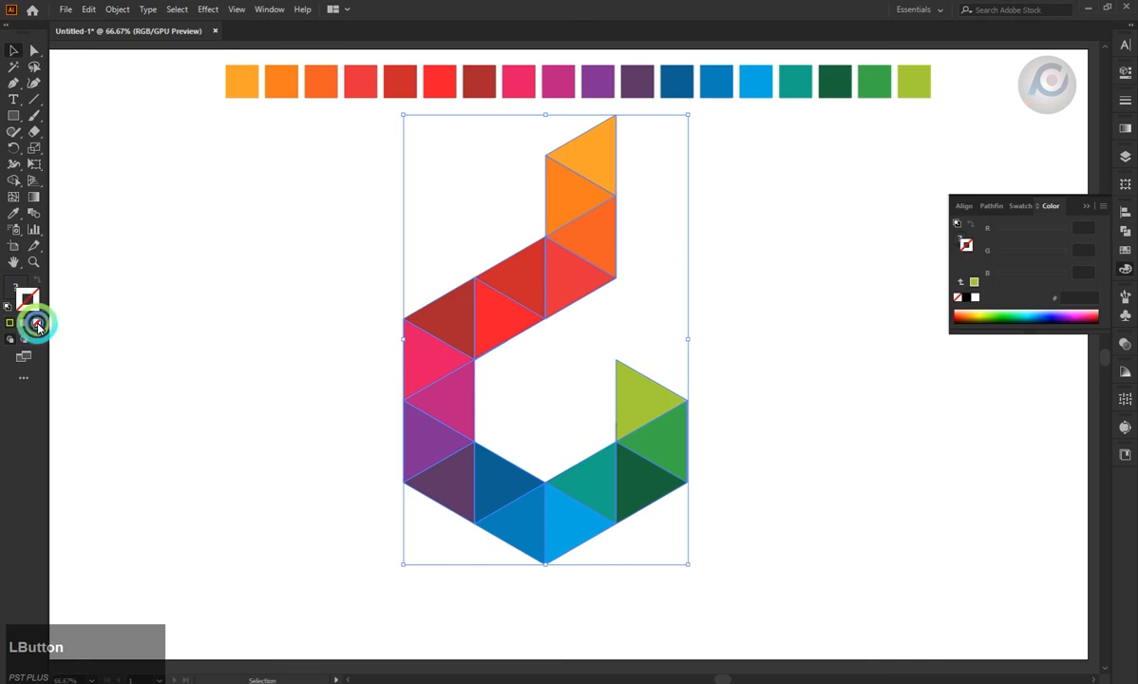
left_click(188, 355)
- Ungroup the letter so that its facets can be selected separately
left_click(638, 221)
left_click_drag(646, 208, 595, 330)
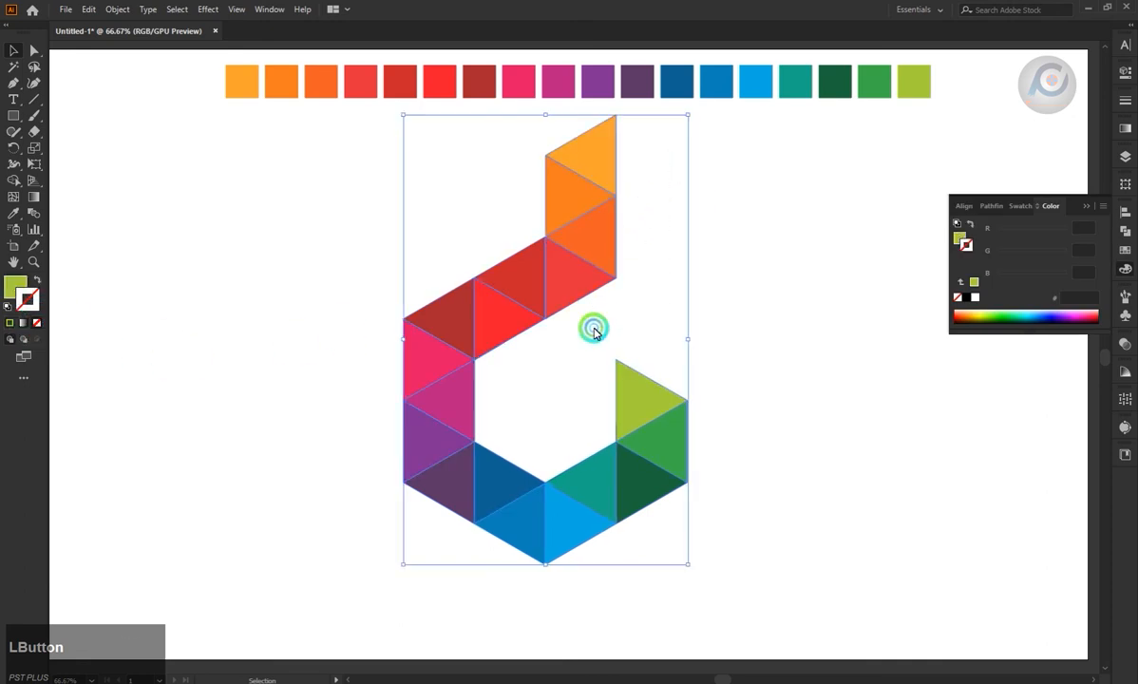
left_click(681, 265)
left_click(557, 241)
right_click(557, 238)
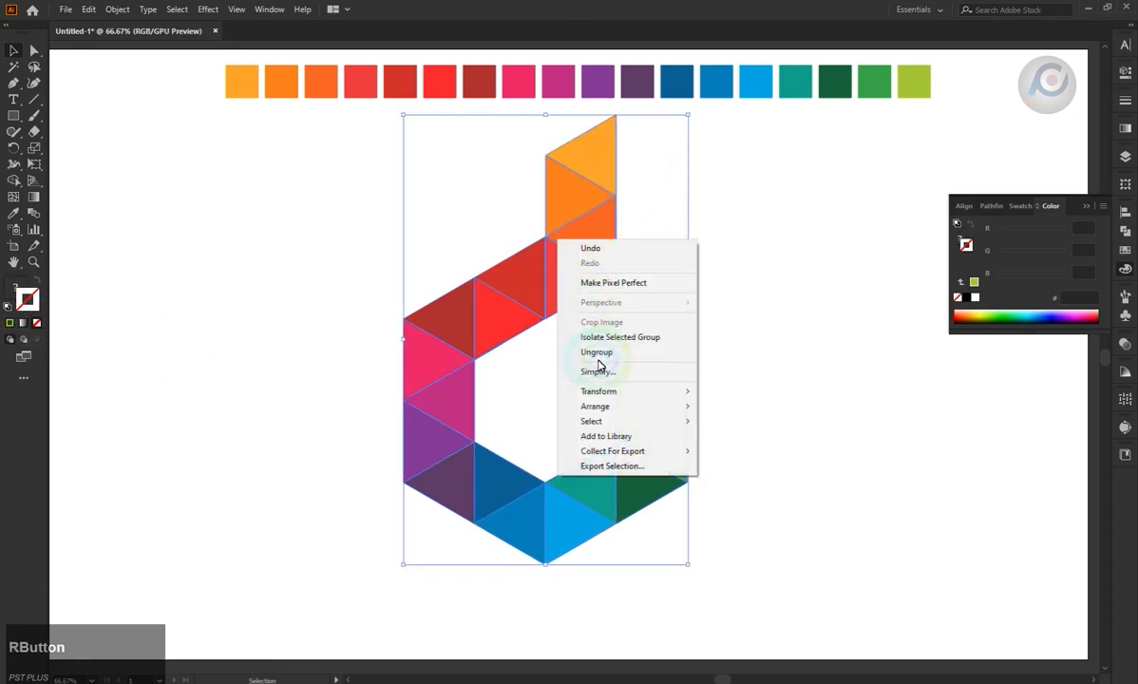
left_click(581, 247)
- Select the stem's four facets, nudge them slightly left, and fine-tune the alignment of the remaining facets
left_click_drag(661, 155, 576, 300)
key("Left")
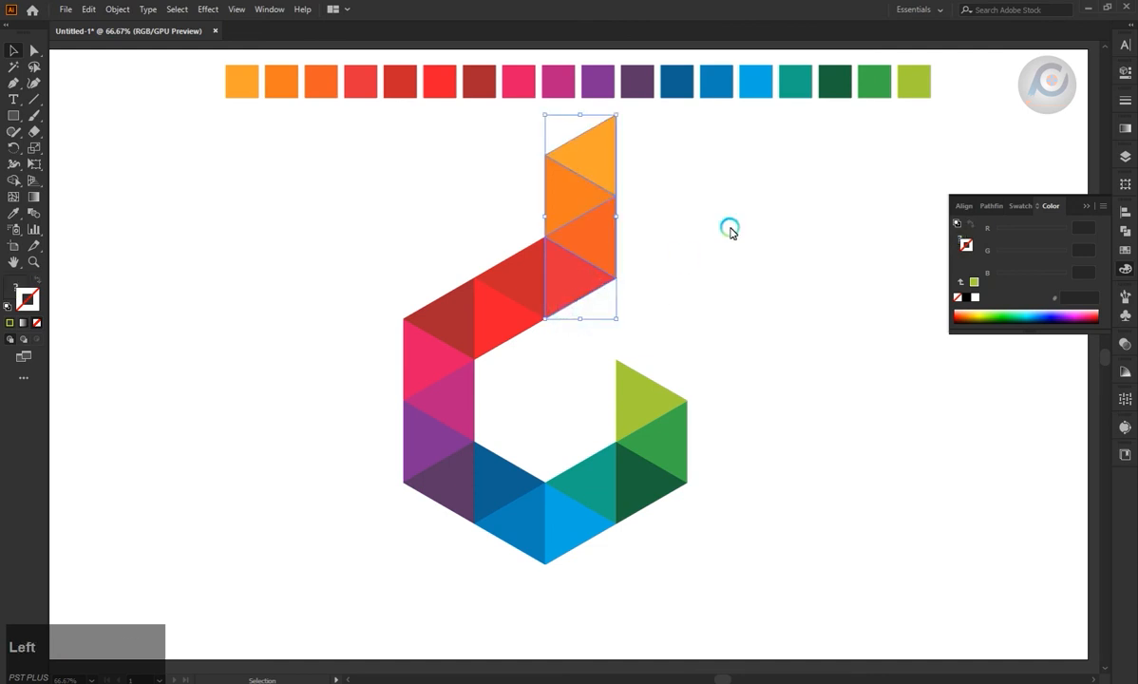
left_click(730, 229)
left_click_drag(680, 518, 714, 585)
key("Down")
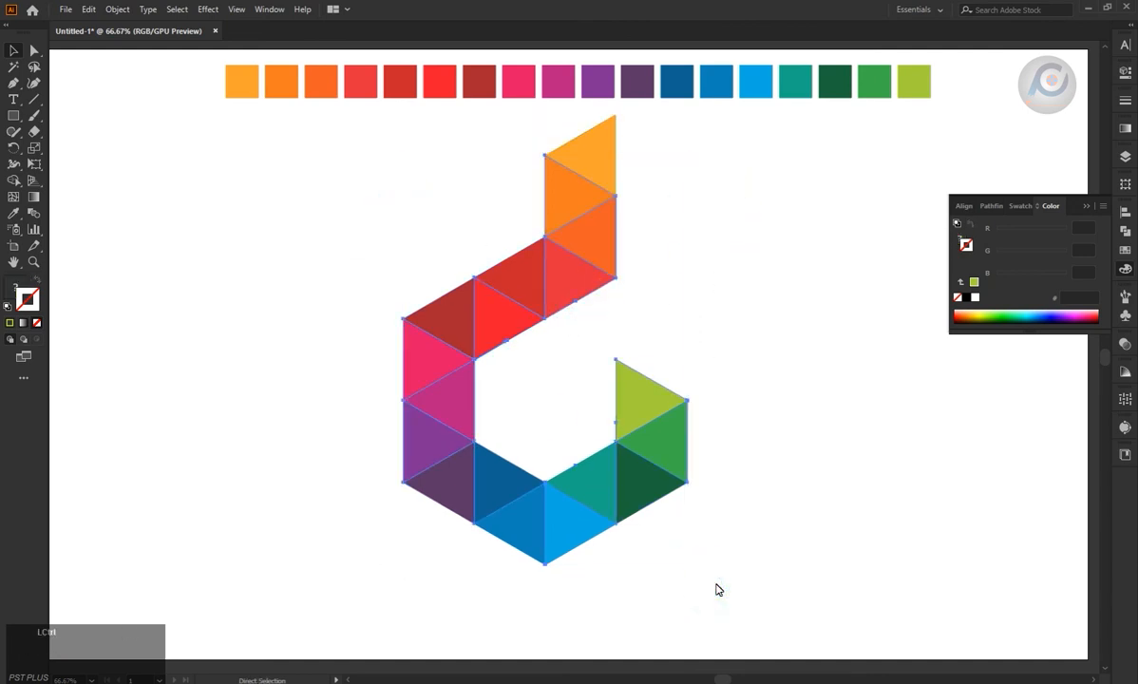
left_click(353, 342)
- Draw a six-sided polygon with a 45 px radius beside the letter and rotate it so a corner points up
left_click(13, 123)
left_click_drag(13, 123, 80, 163)
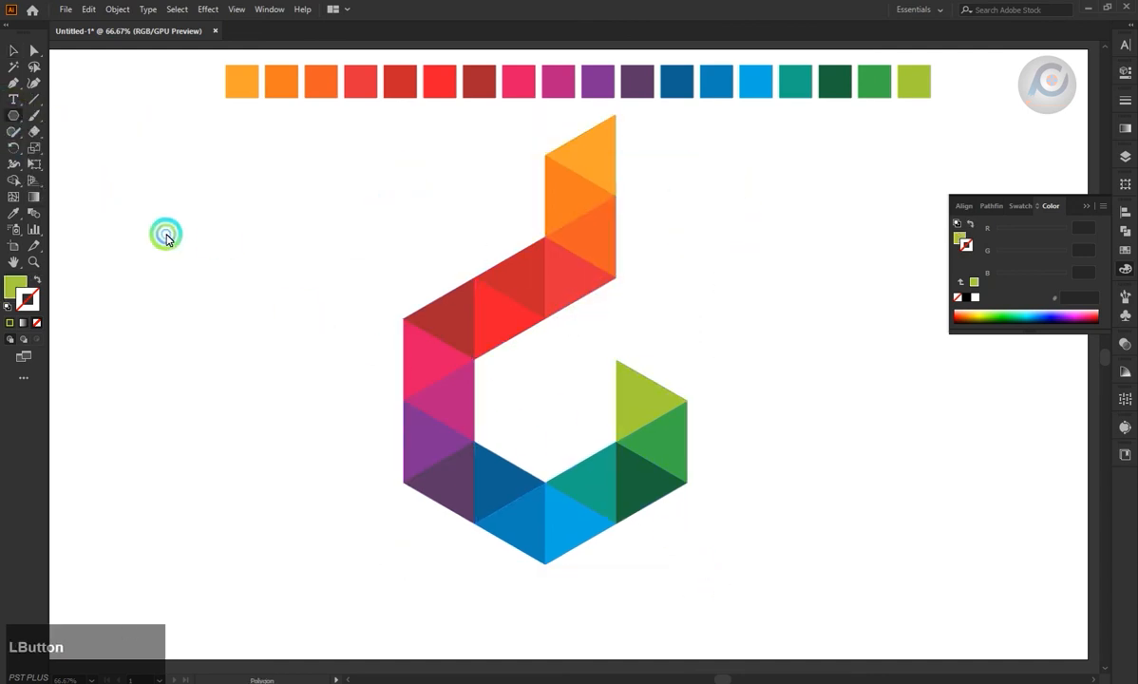
left_click(281, 314)
left_click(555, 319)
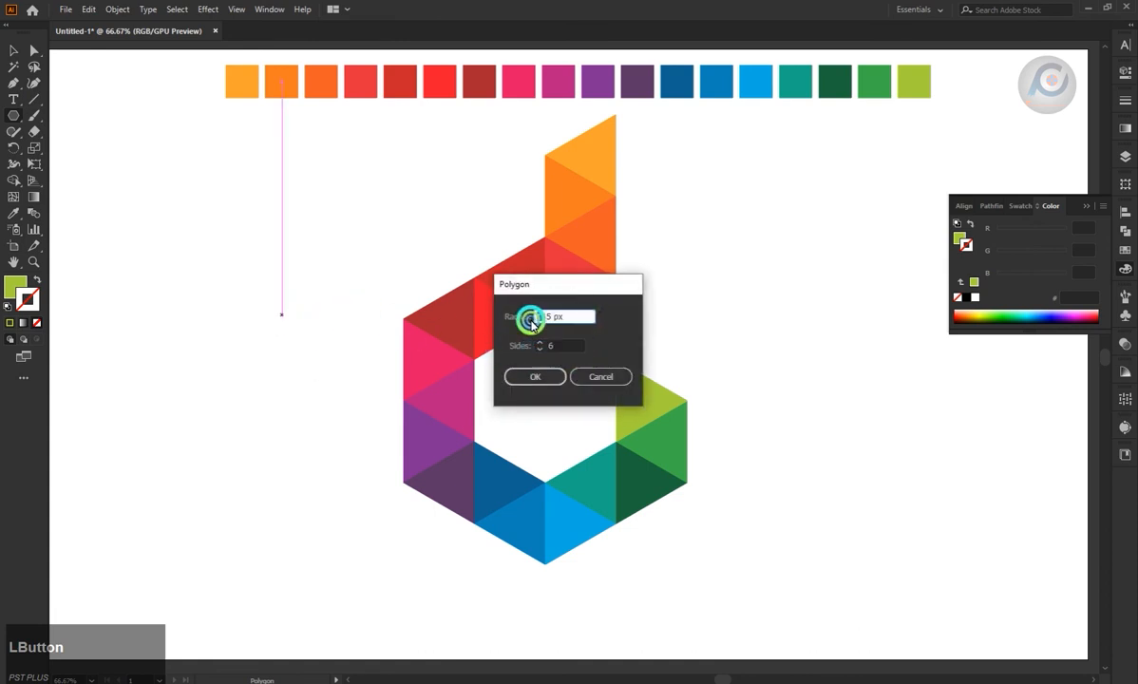
left_click_drag(531, 322, 523, 324)
key("BackSpace")
type("6")
left_click(535, 378)
left_click_drag(312, 288, 339, 408)
- Give the hexagon no fill and a lime green stroke
left_click(46, 317)
left_click(31, 303)
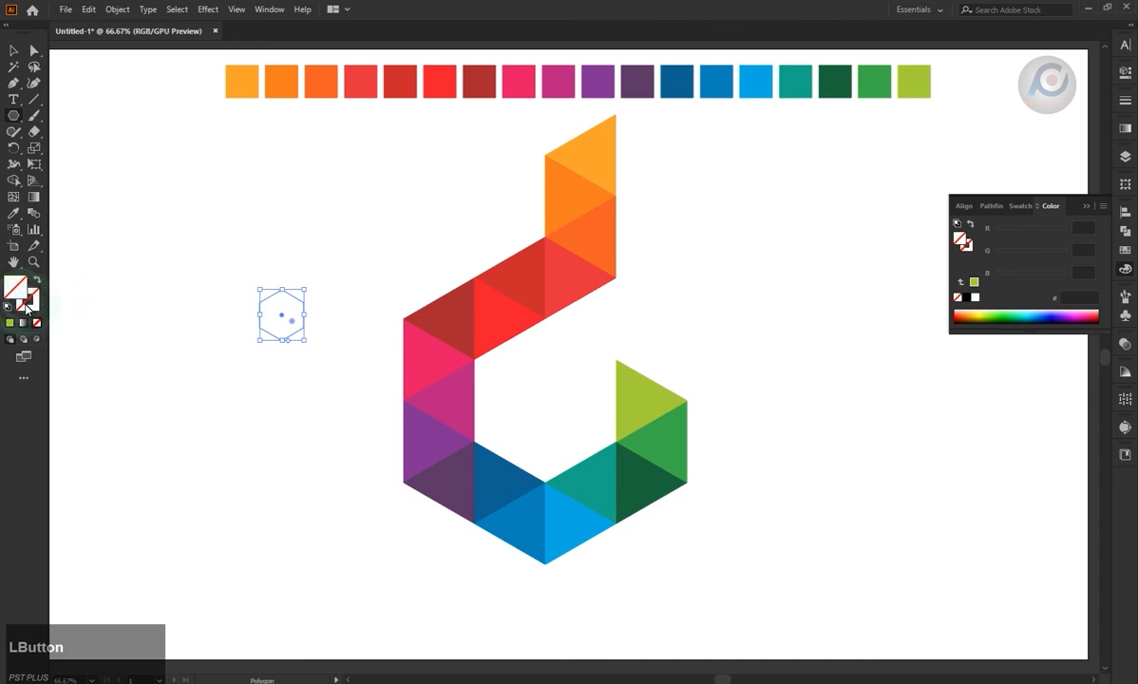
left_click(10, 323)
- Move the small outlined hexagon into the centre of the bowl and enlarge it
left_click(13, 51)
left_click(129, 244)
left_click_drag(302, 306, 590, 321)
left_click(653, 325)
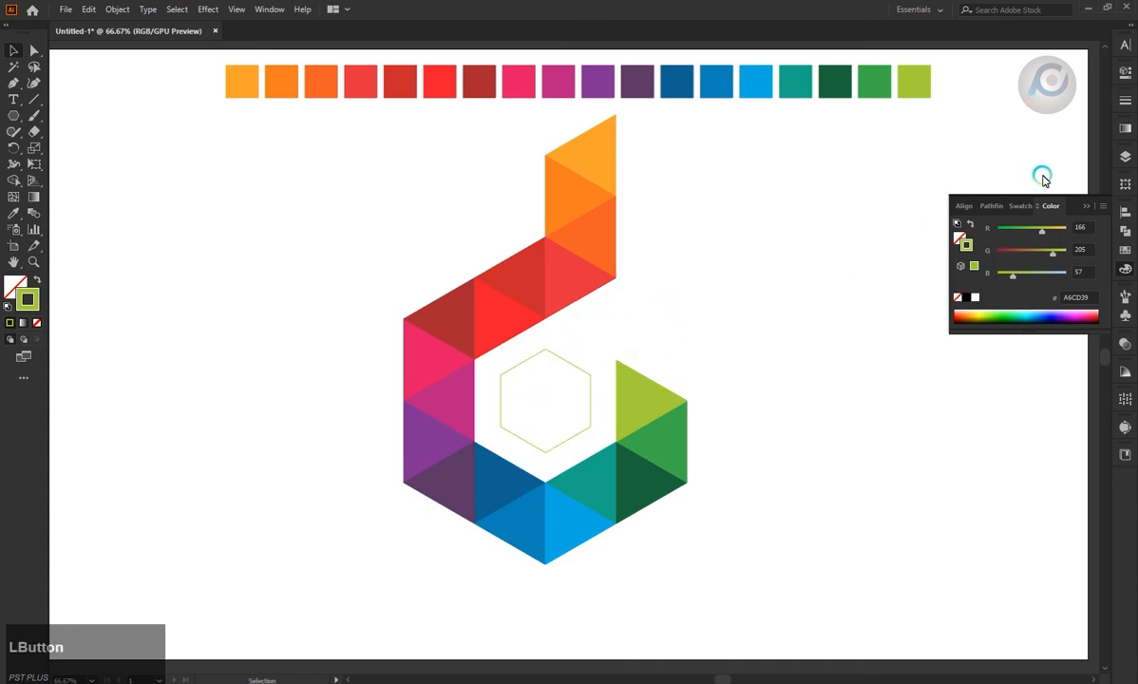
- Collapse the colour settings and delete the outlined hexagon inside the bowl
left_click(1085, 204)
left_click(560, 355)
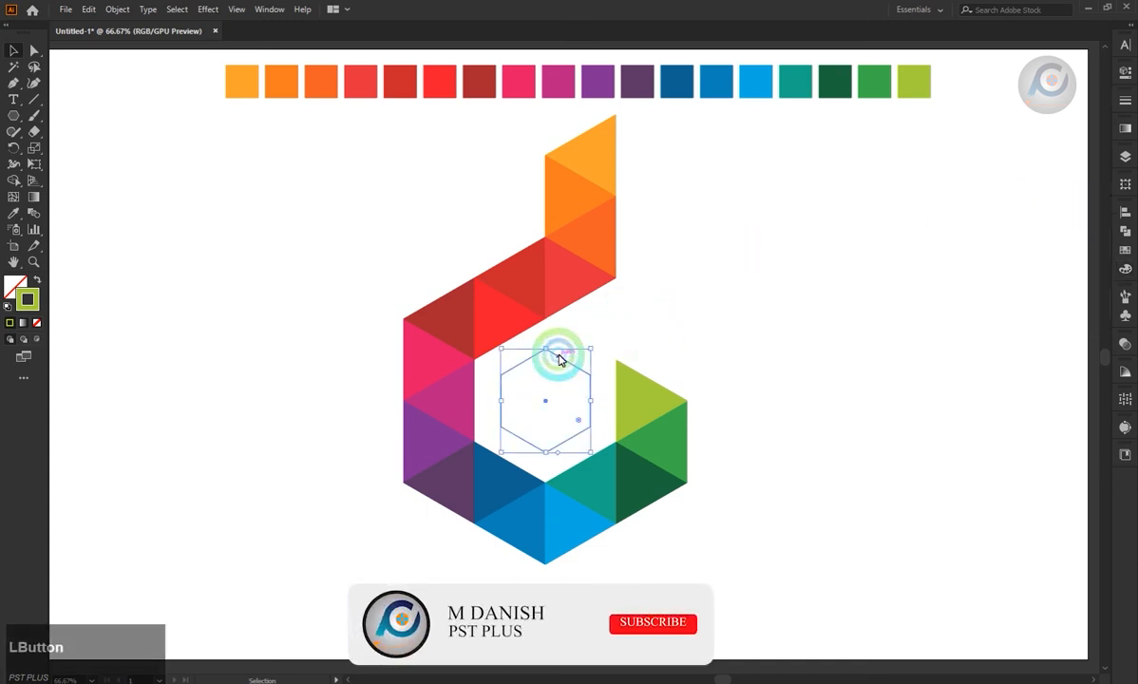
key("Delete")
- Draw a new, larger six-sided polygon beside the letter and rotate it so a corner points up
left_click(12, 116)
left_click(282, 278)
left_click(575, 339)
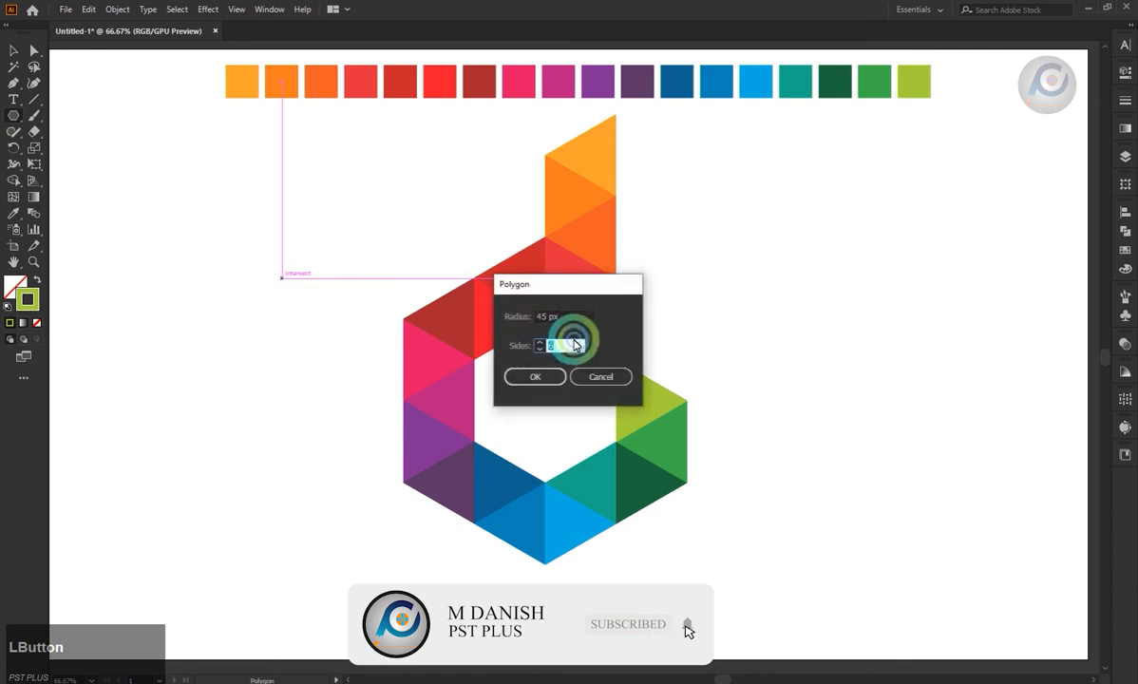
double_click(547, 318)
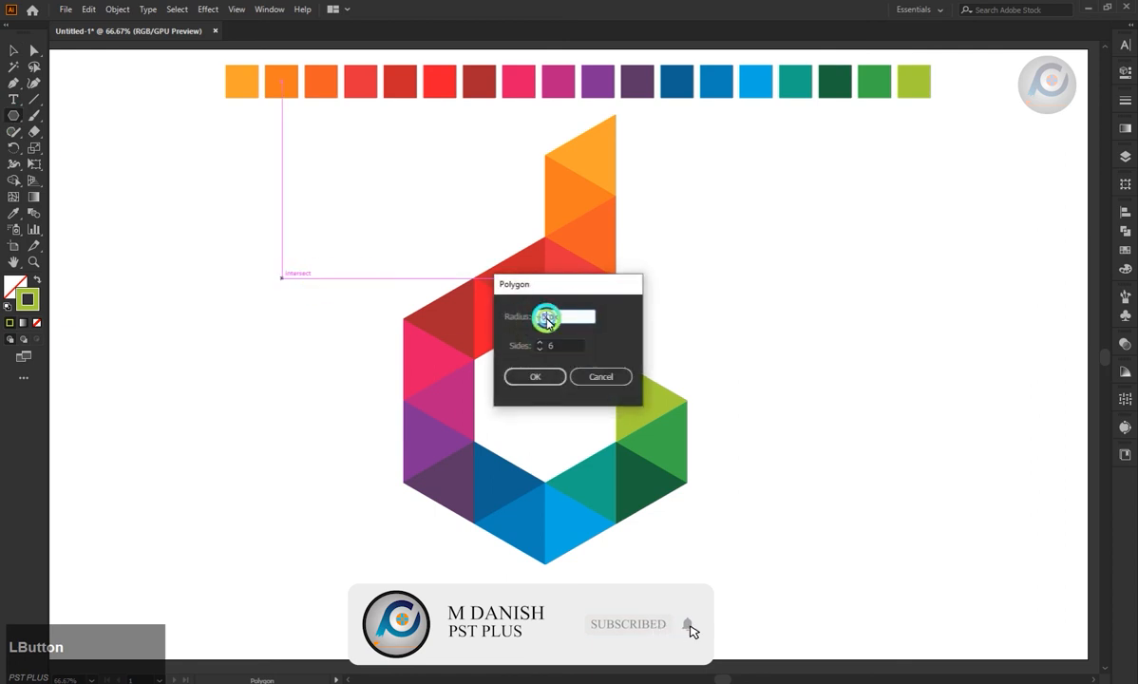
left_click(557, 377)
left_click_drag(335, 229, 345, 341)
- Place the new outlined hexagon in the centre of the bowl and deselect it
left_click_drag(285, 279, 548, 399)
left_click(165, 173)
left_click(215, 321)
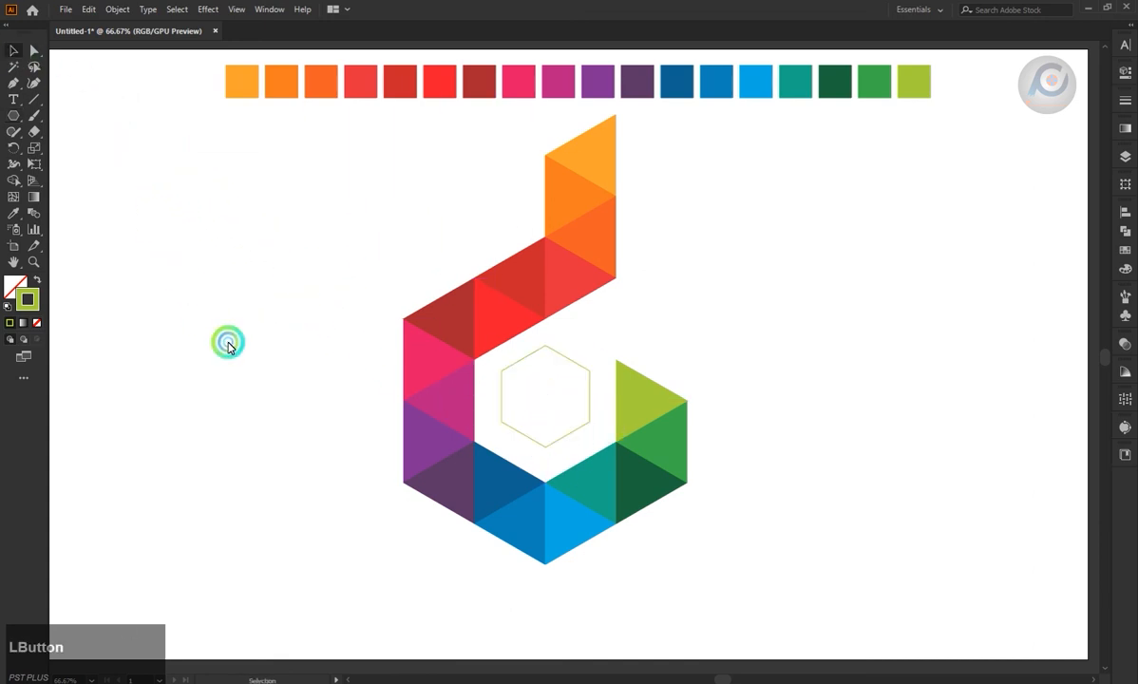
- Move the hexagon out of the bowl to the letter's left and draw a diagonal line across it through two opposite corners
left_click(565, 373)
left_click_drag(559, 357, 319, 380)
left_click(13, 50)
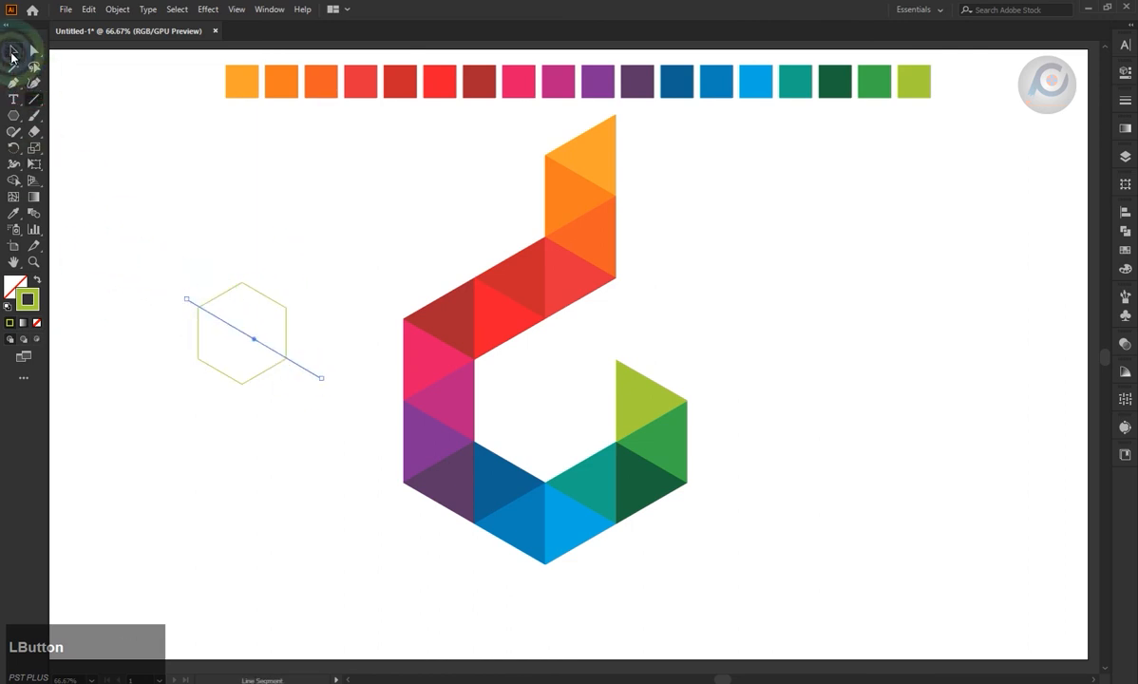
- Nudge the diagonal line so it passes exactly through two opposite corners of the outlined hexagon, then deselect it
left_click(184, 301)
scroll(181, 302, "up", 3)
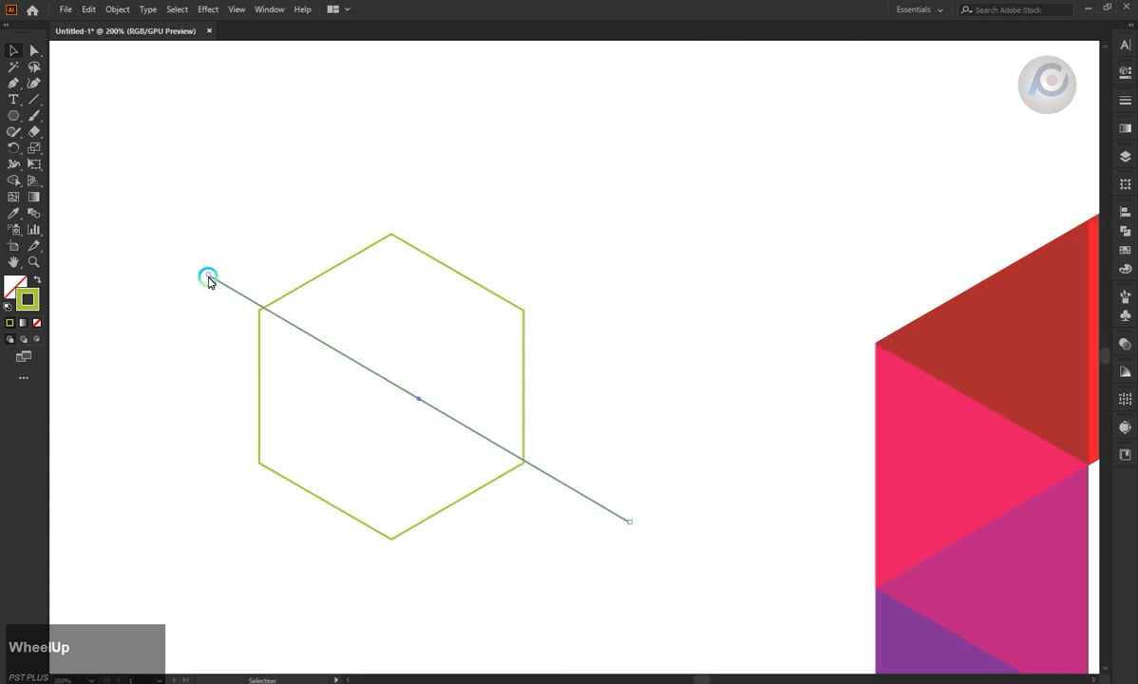
left_click(198, 279)
left_click(186, 230)
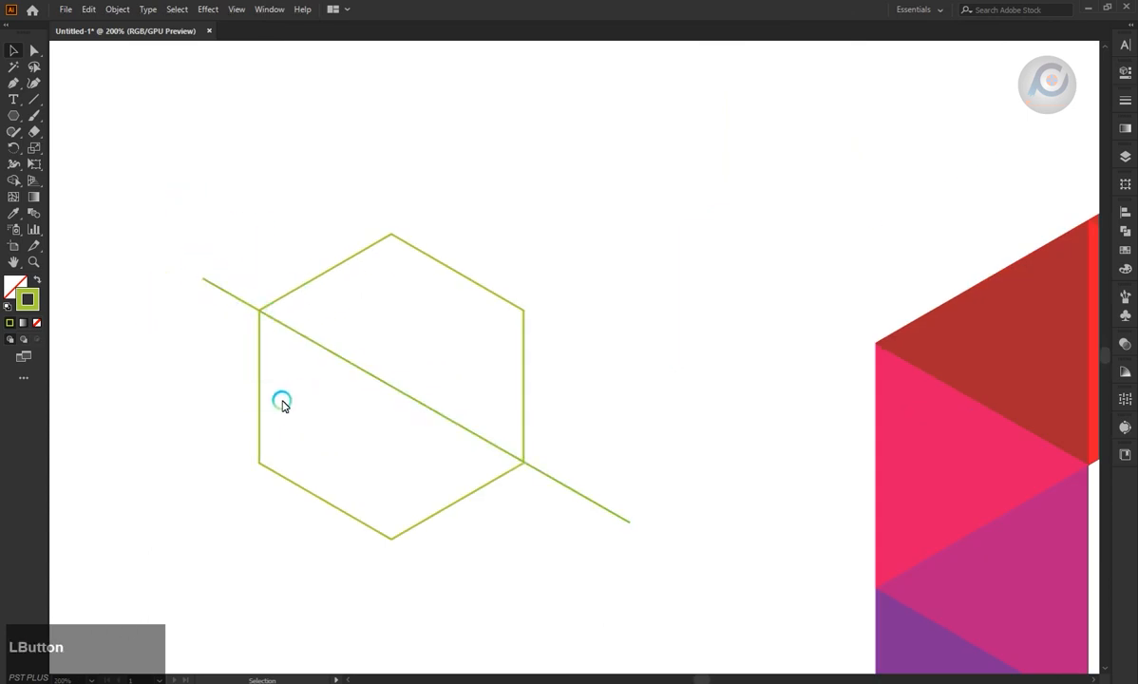
- Draw a second diagonal line through the hexagon's upper-right and lower-left corners, crossing the first at the centre
left_click(34, 99)
left_click_drag(522, 307, 224, 479)
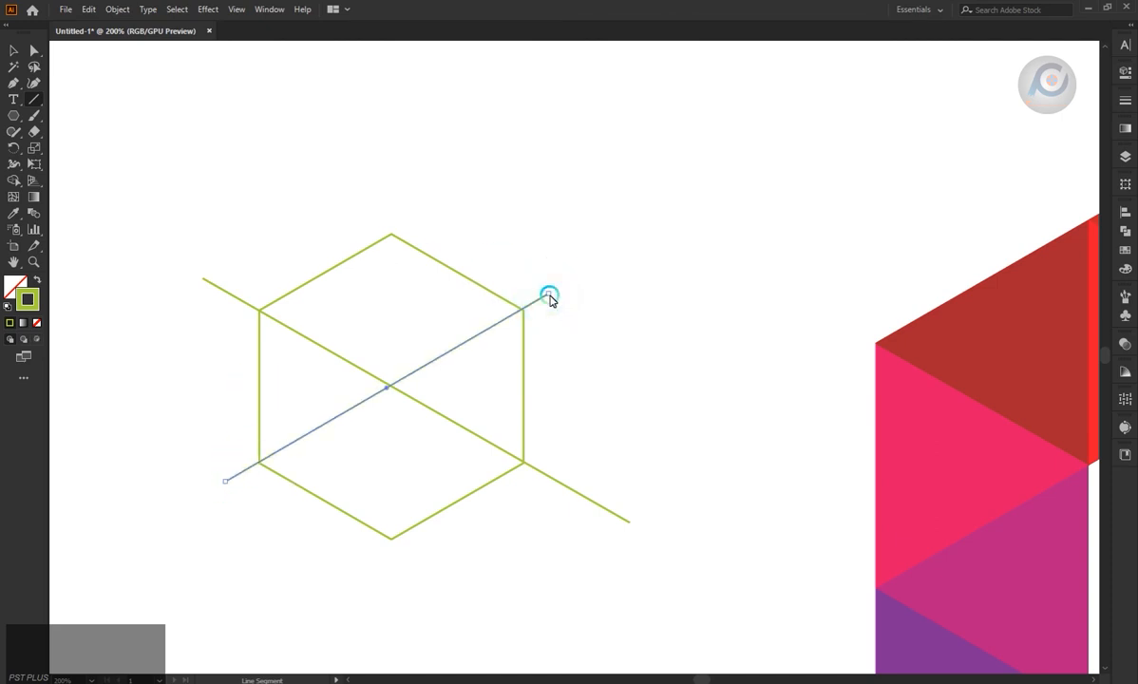
left_click_drag(551, 297, 554, 298)
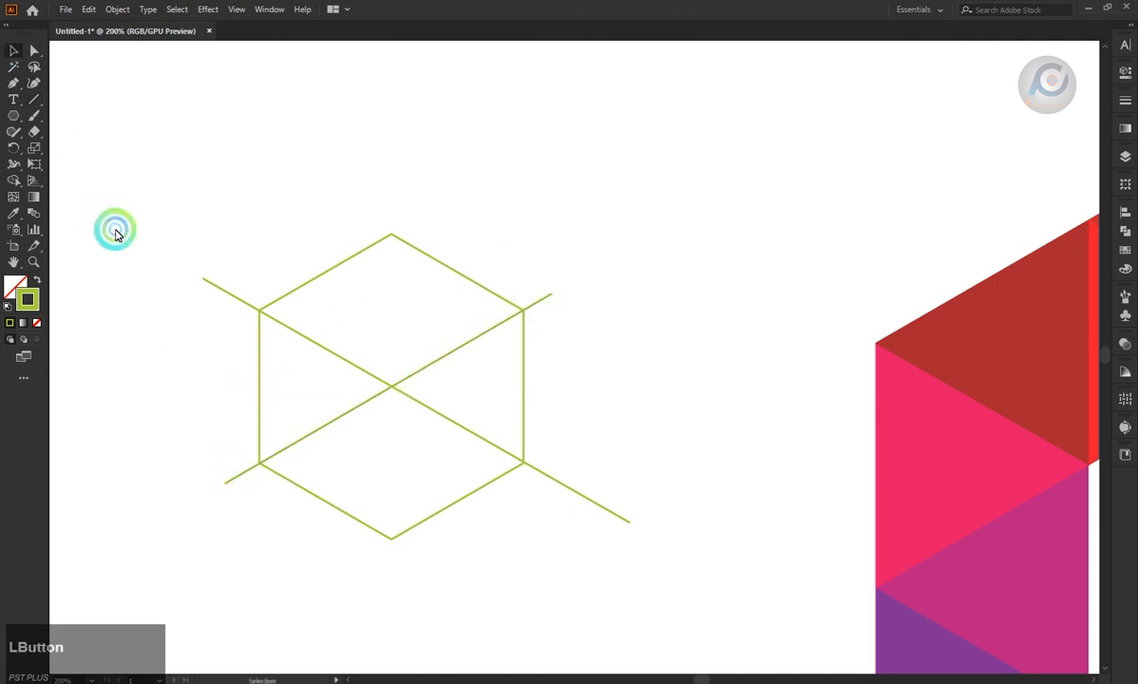
- Select all the artwork and trim the four line ends protruding beyond the hexagon with Shape Builder
key("ctrl+a")
left_click(13, 180)
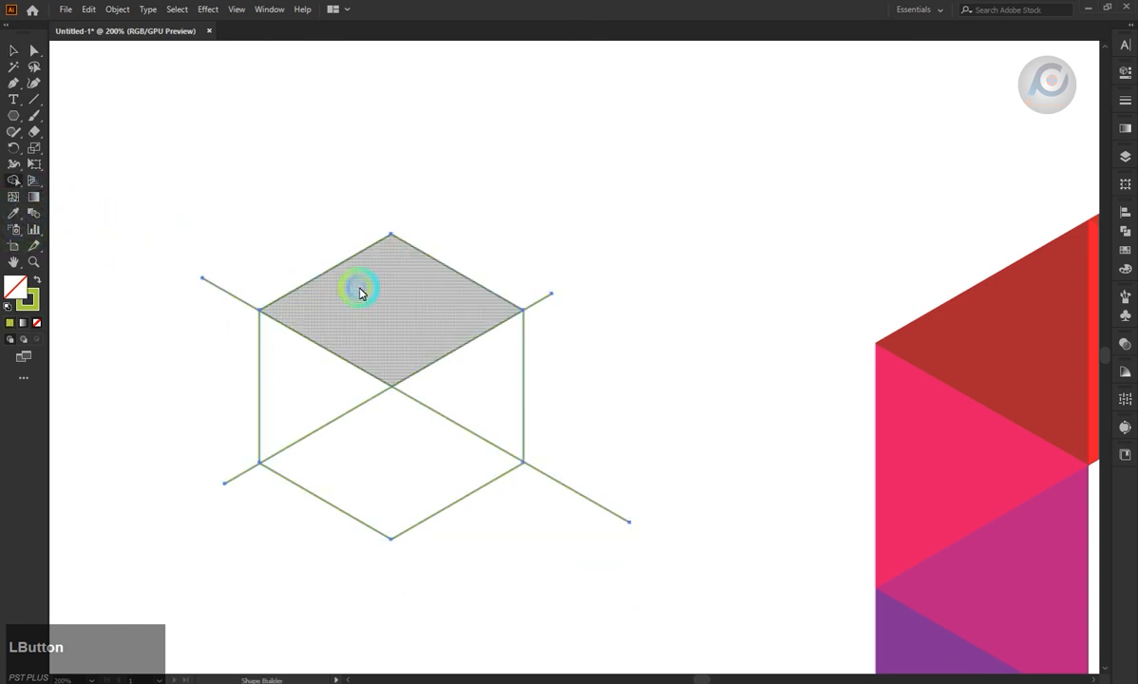
left_click(234, 295, "alt")
left_click(241, 473, "alt")
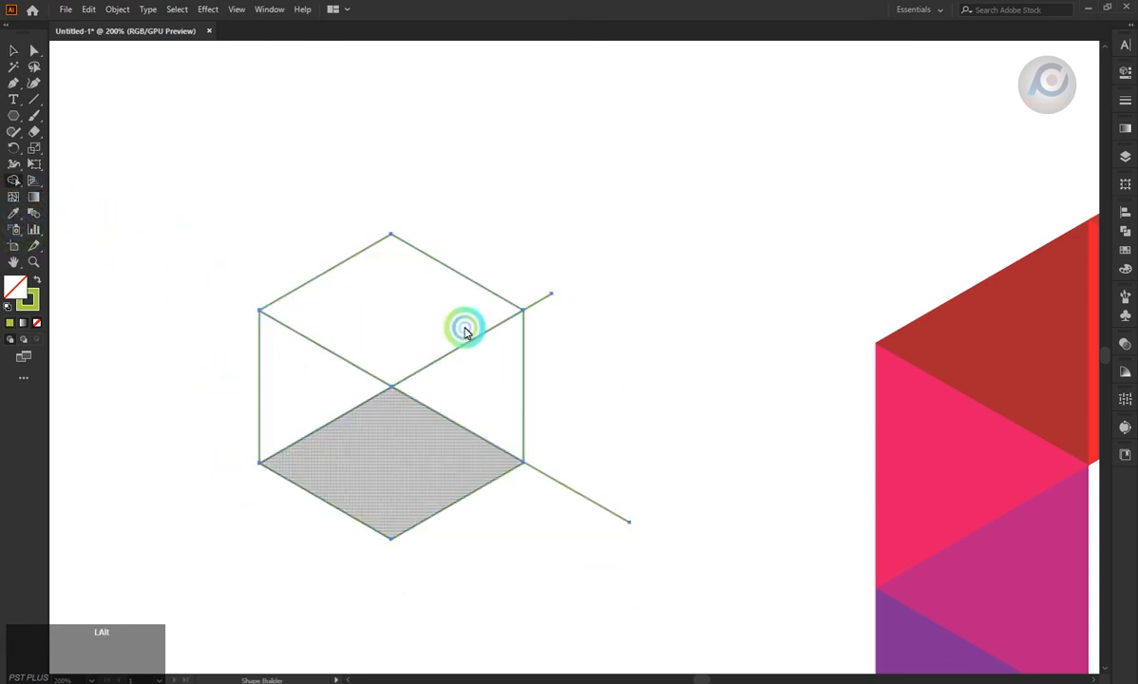
left_click(535, 302, "alt")
left_click(567, 485, "alt")
- Move the divided hexagon into the centre of the letter's bowl and deselect it
left_click(13, 50)
scroll(191, 130, "down", 3)
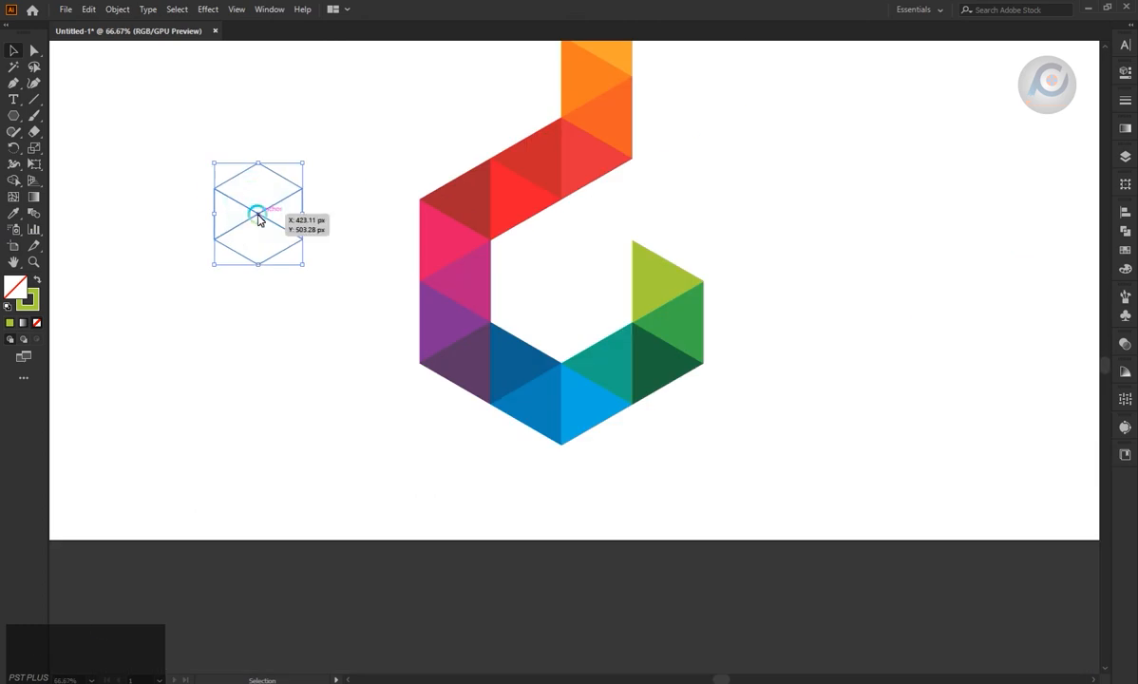
left_click_drag(258, 219, 563, 281)
left_click(617, 242)
- Fill the central hexagon's top facet with the stem's light orange and its left facet with the mid orange
scroll(617, 242, "up", 1)
scroll(596, 287, "up", 3)
scroll(597, 342, "down", 2)
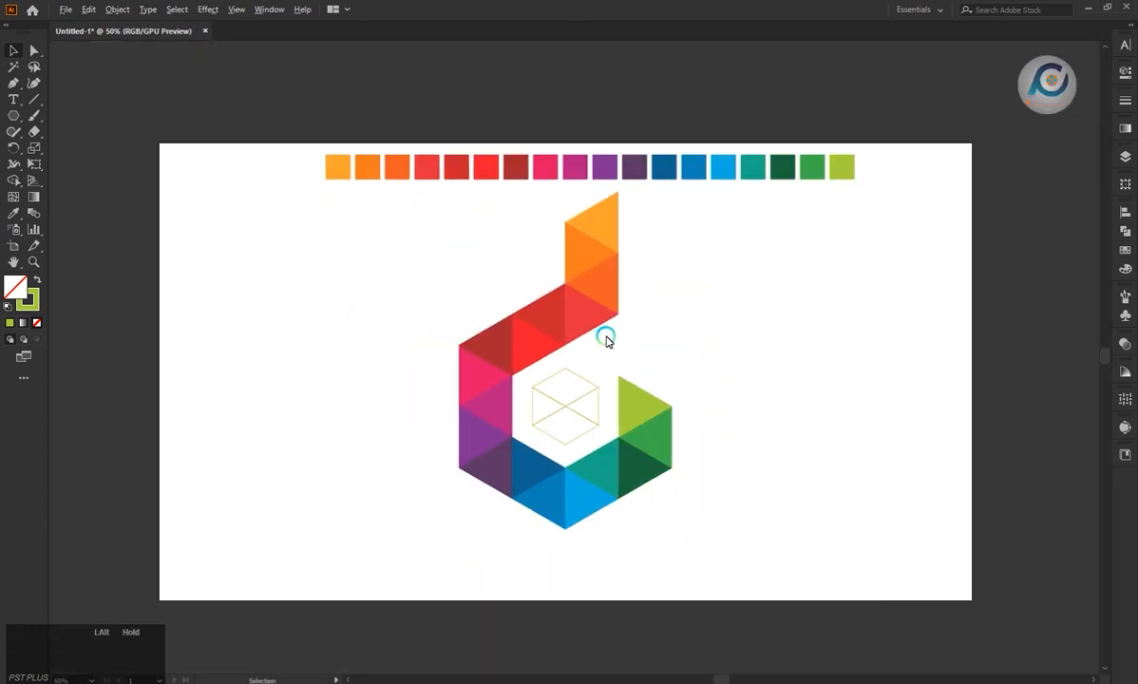
scroll(604, 333, "up", 1)
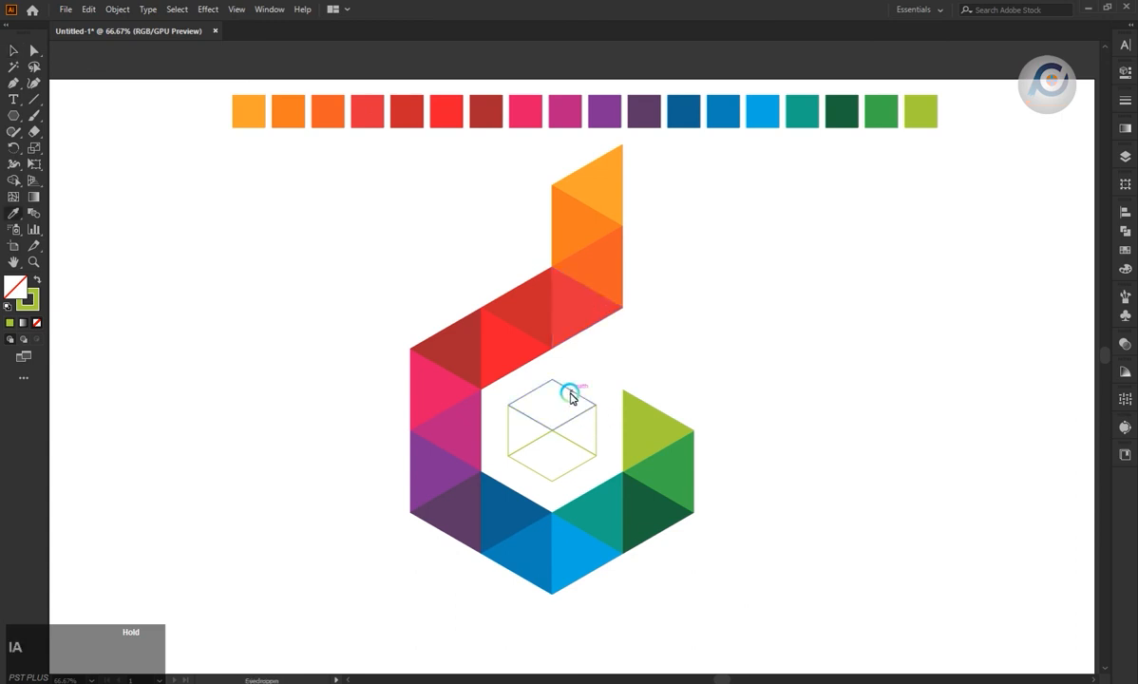
left_click(596, 214)
key("a")
left_click(510, 438)
key("i")
left_click(577, 256)
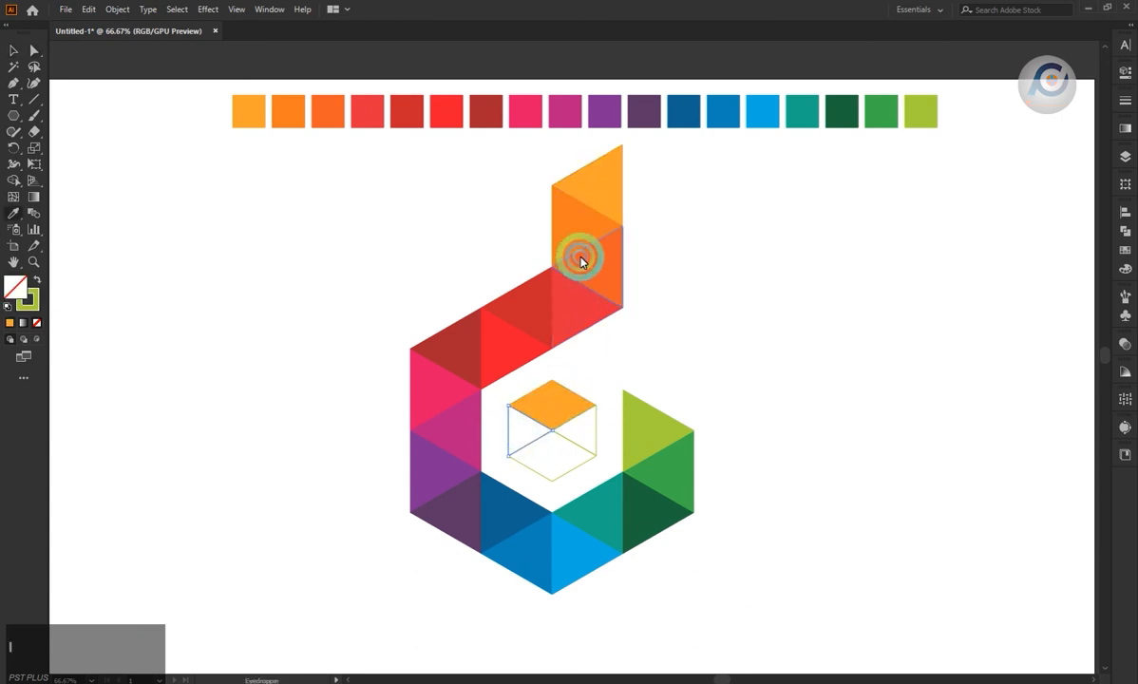
- Fill the central hexagon's right facet with the mid orange and its bottom facet with the deep orange from the stem
key("a")
left_click(595, 424)
key("i")
left_click(572, 228)
key("a")
left_click(565, 485)
key("i")
left_click(592, 287)
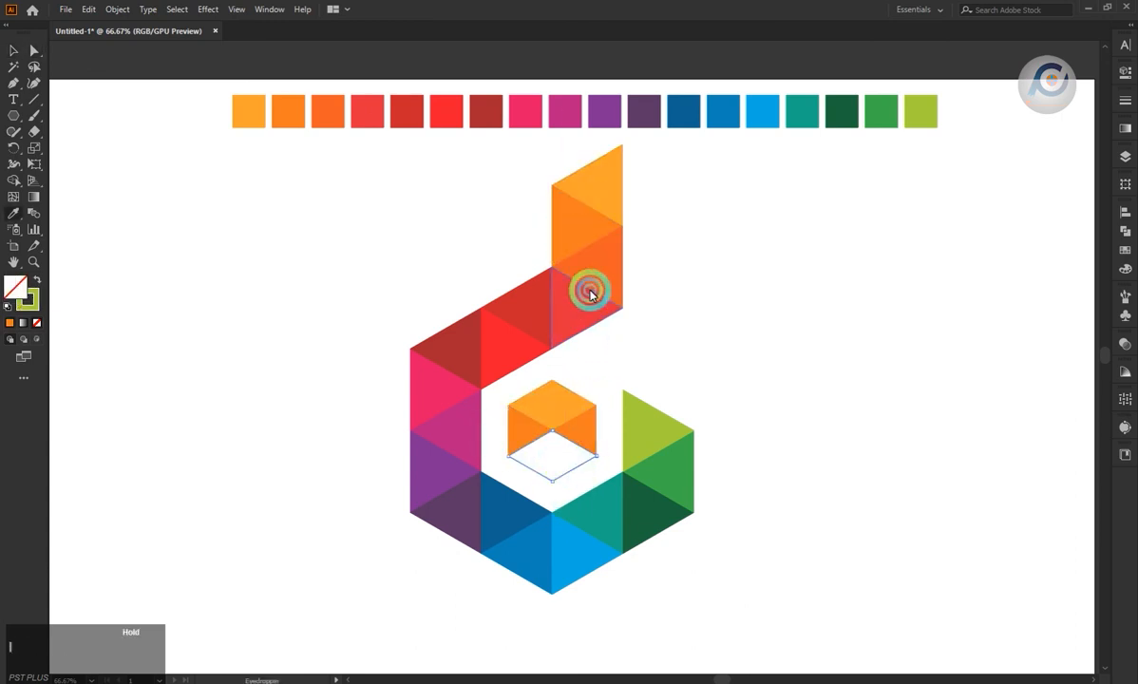
key("a")
left_click(16, 84)
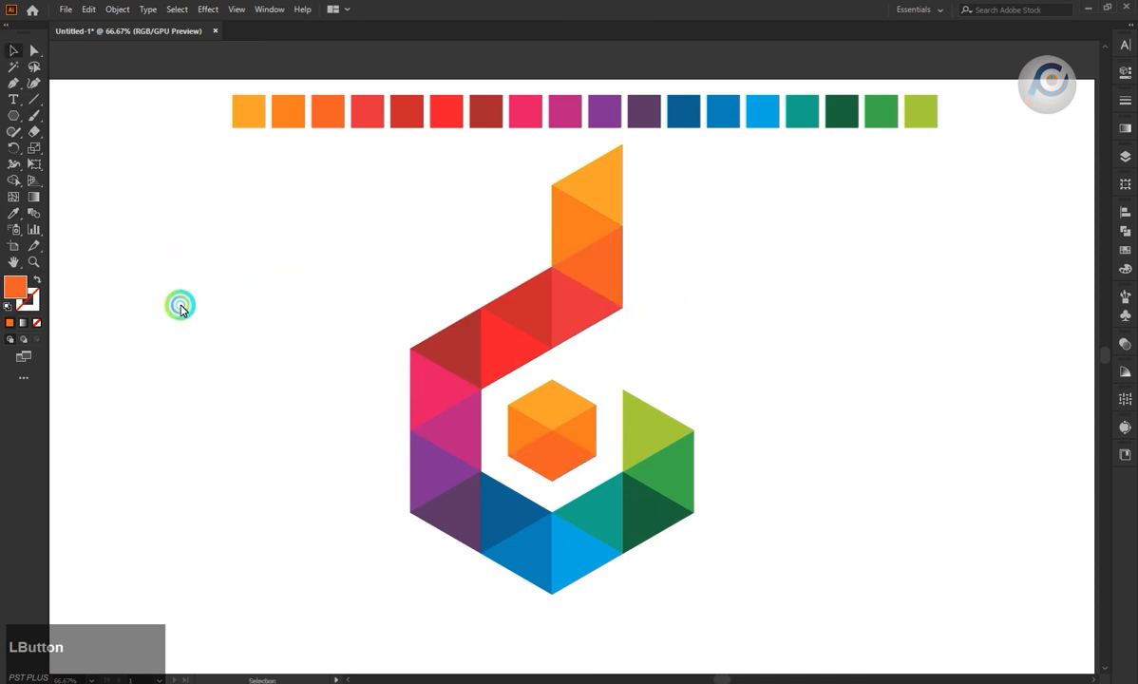
- Draw a small square to the right of the letter's stem and give it no fill and an orange F05E27 stroke
scroll(335, 485, "down", 1)
scroll(627, 444, "up", 1)
right_click(13, 115)
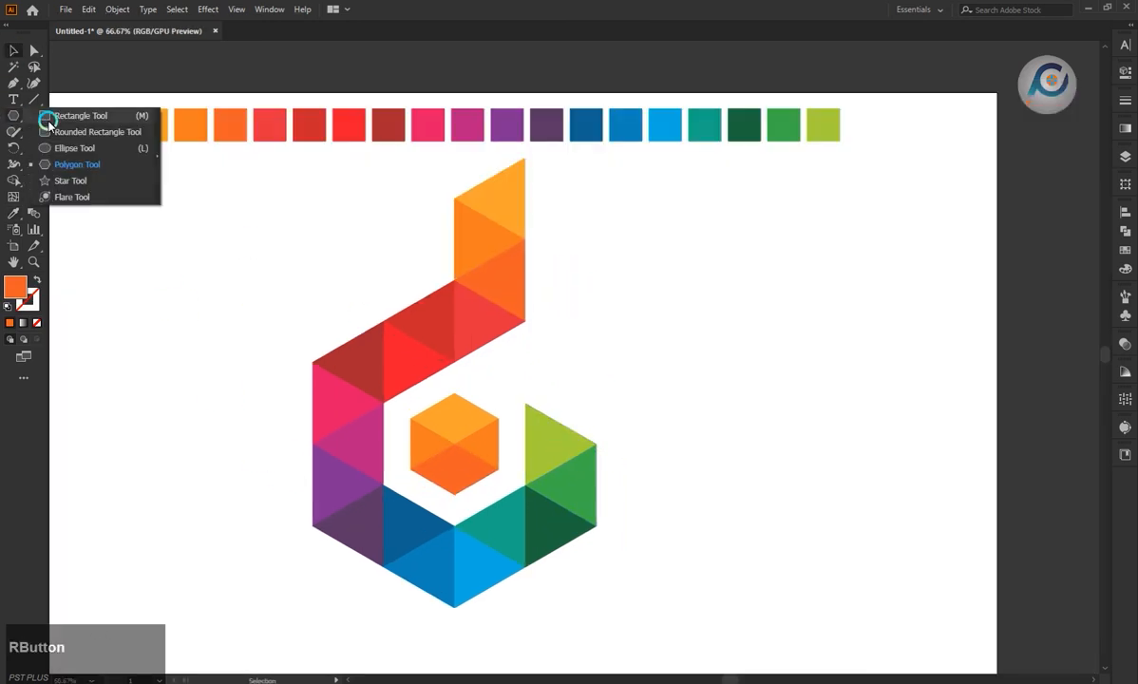
left_click(95, 117)
left_click_drag(574, 231, 608, 263)
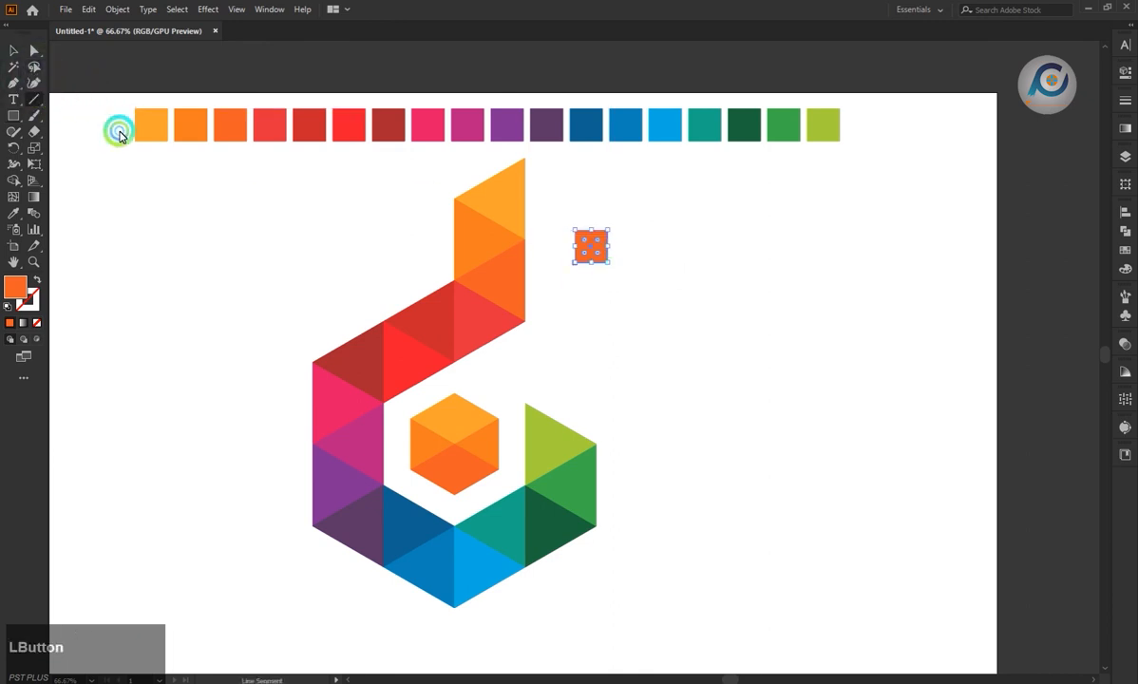
left_click(32, 303)
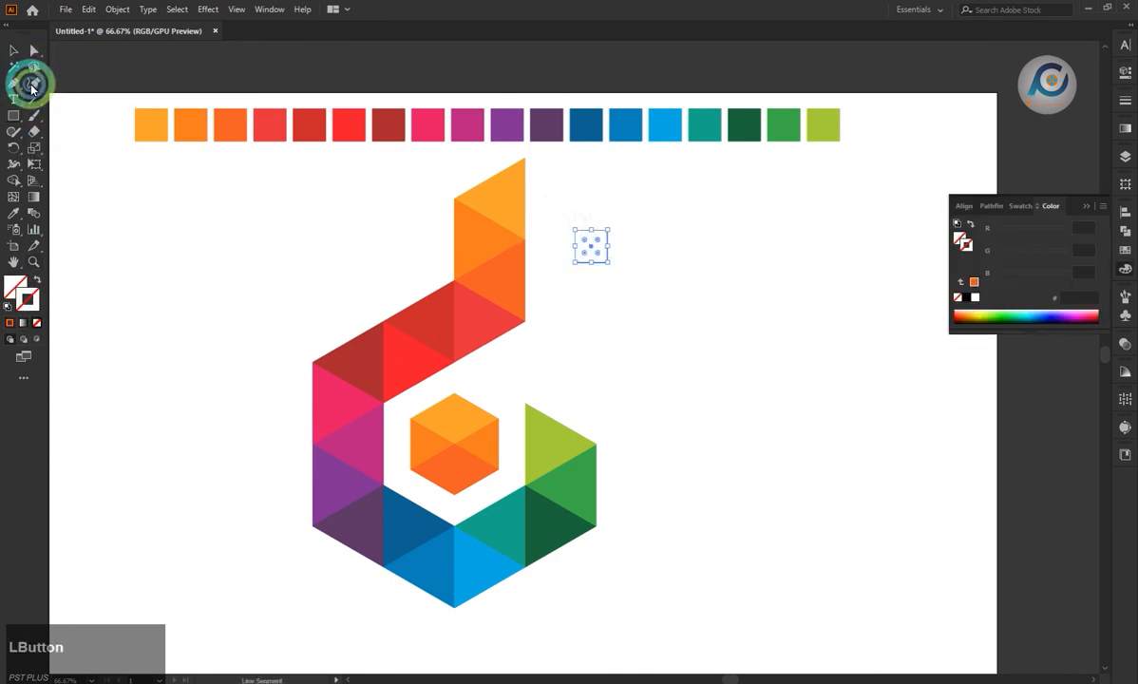
left_click(10, 323)
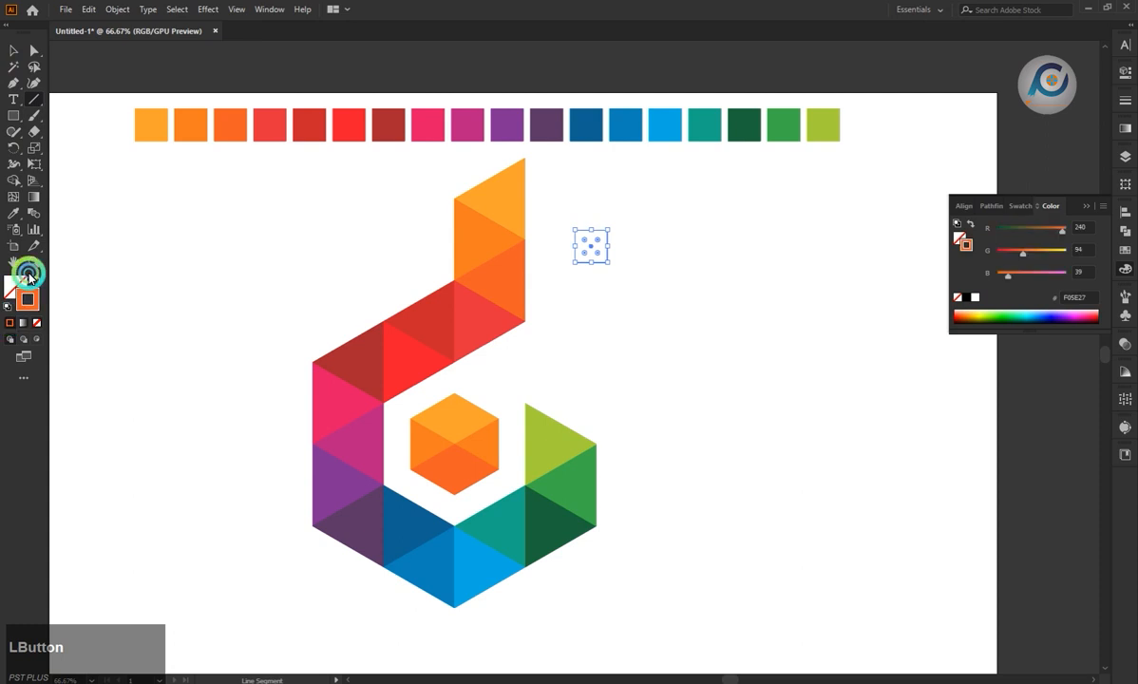
left_click(202, 209)
- Split the small square with a diagonal from upper left to lower right and trim the protruding line ends with Shape Builder
left_click(34, 99)
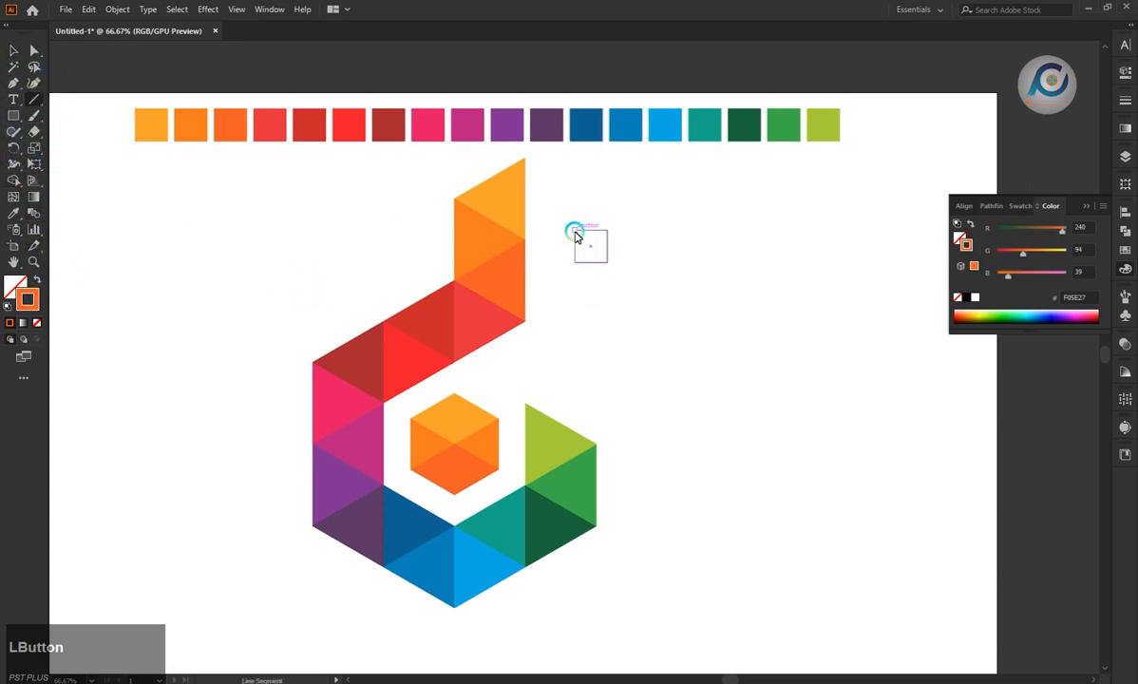
left_click_drag(572, 229, 626, 281)
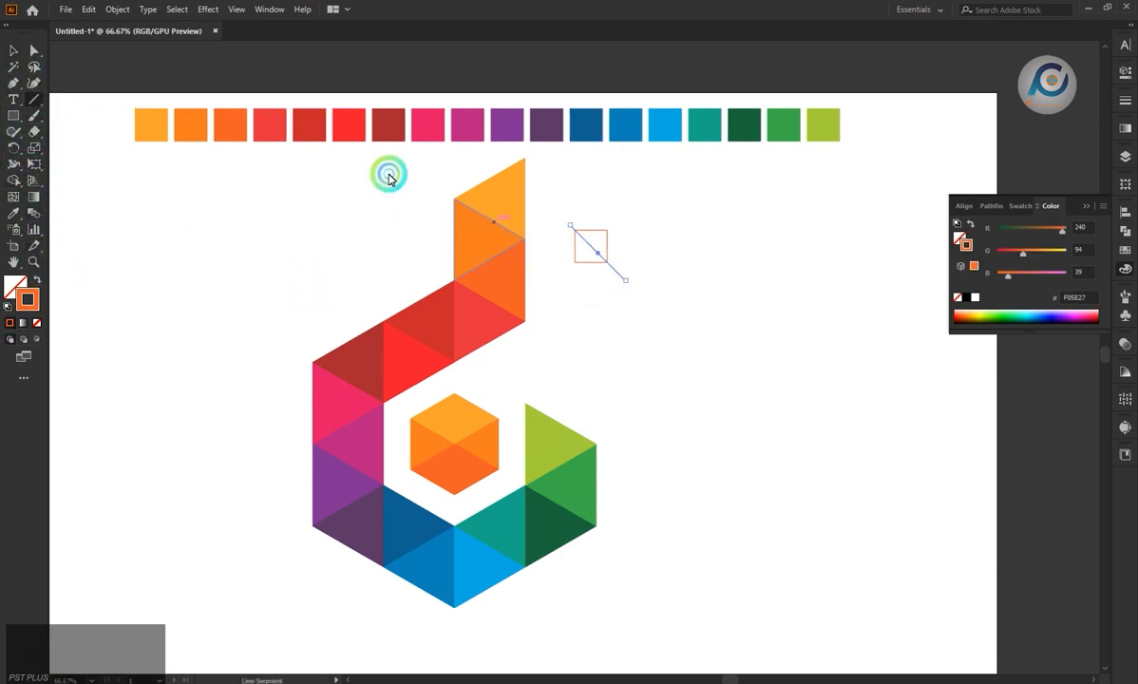
left_click(15, 51)
left_click_drag(648, 240, 558, 238)
left_click(13, 181)
left_click_drag(625, 259, 611, 275)
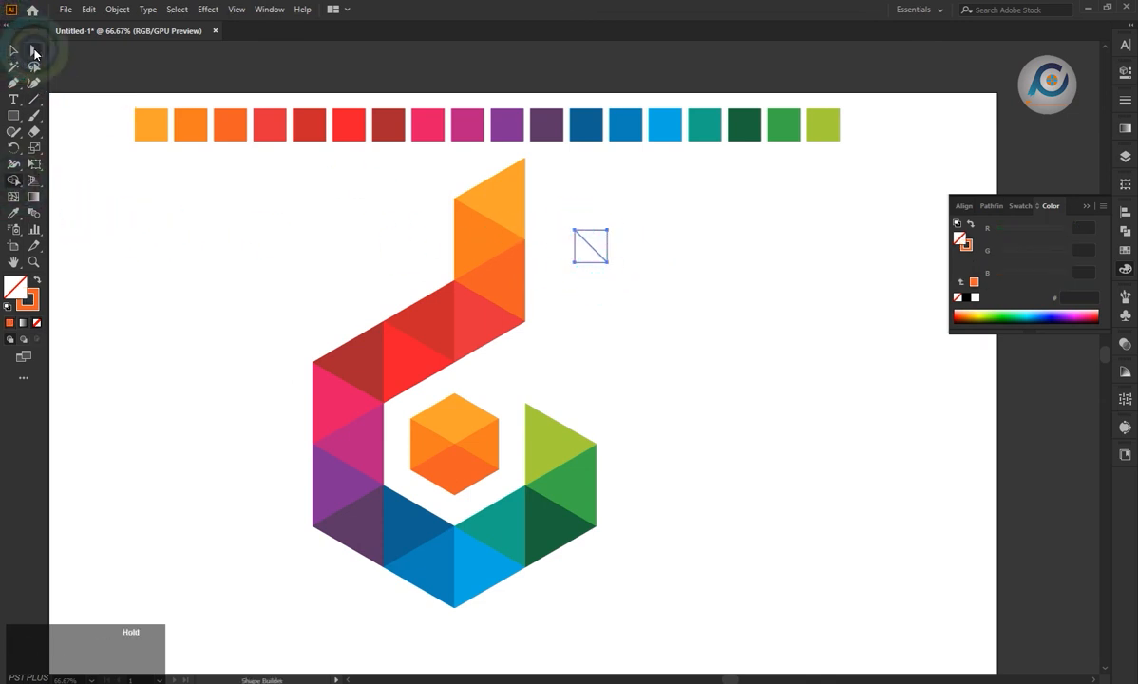
- Fill the square's upper half with purple 812E93 and its lower half with dark purple 5C3665, sampled from the letter
left_click(35, 50)
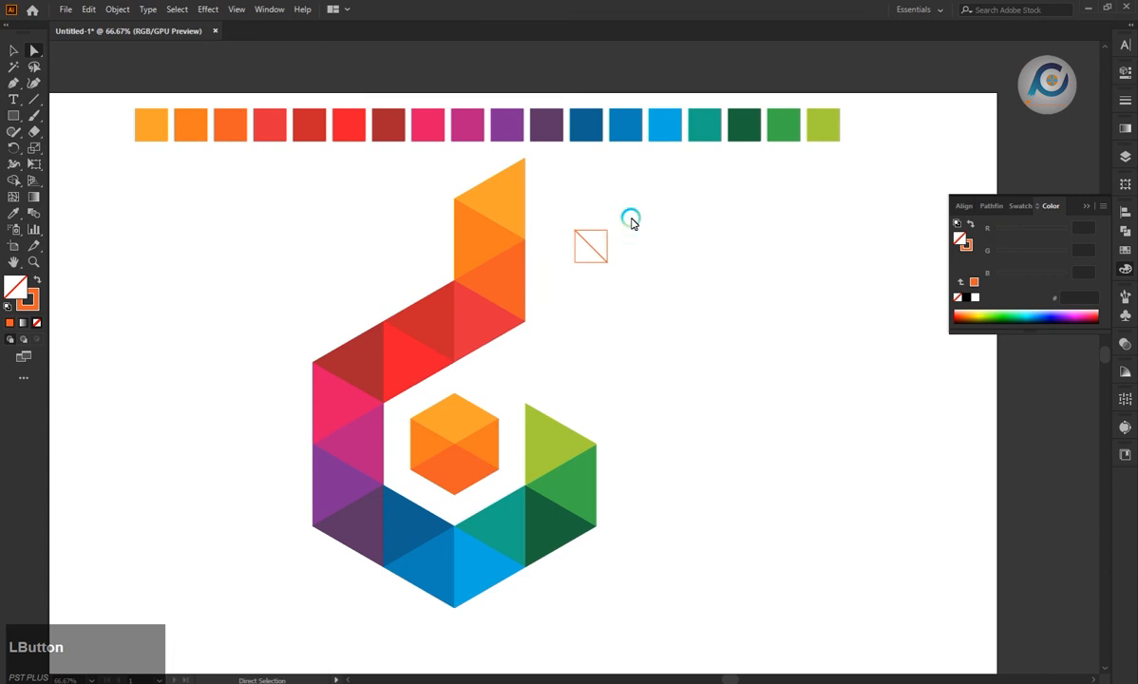
left_click(602, 237)
key("i")
left_click(323, 495)
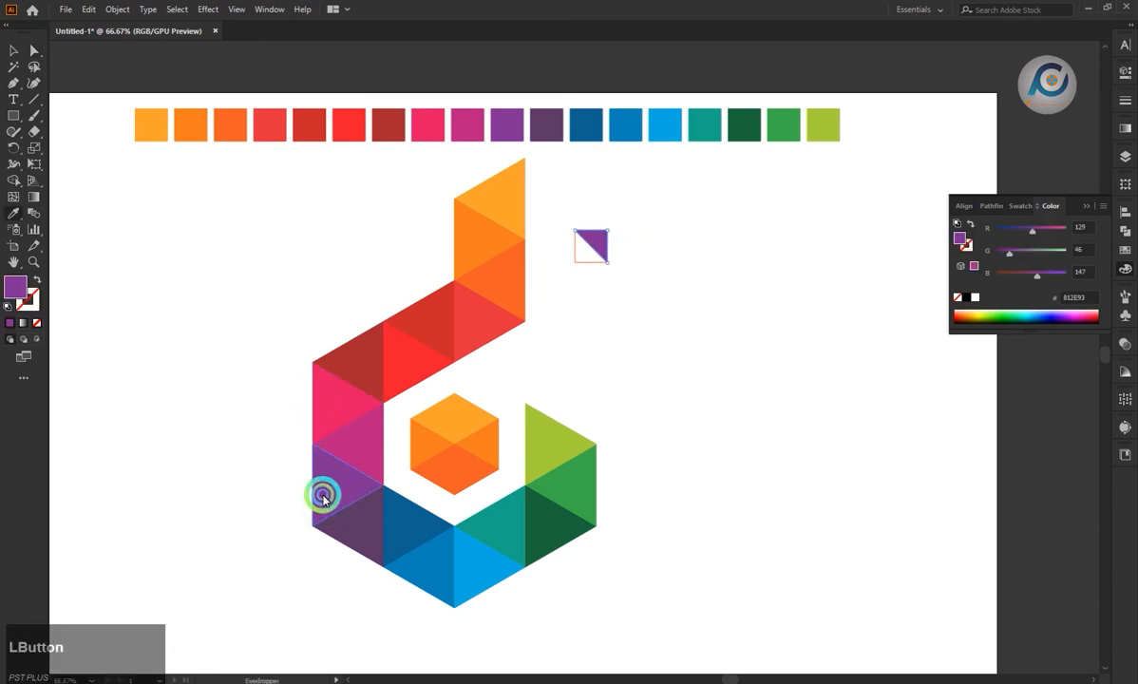
key("a")
left_click(580, 263)
key("i")
left_click(348, 535)
key("a")
left_click(556, 361)
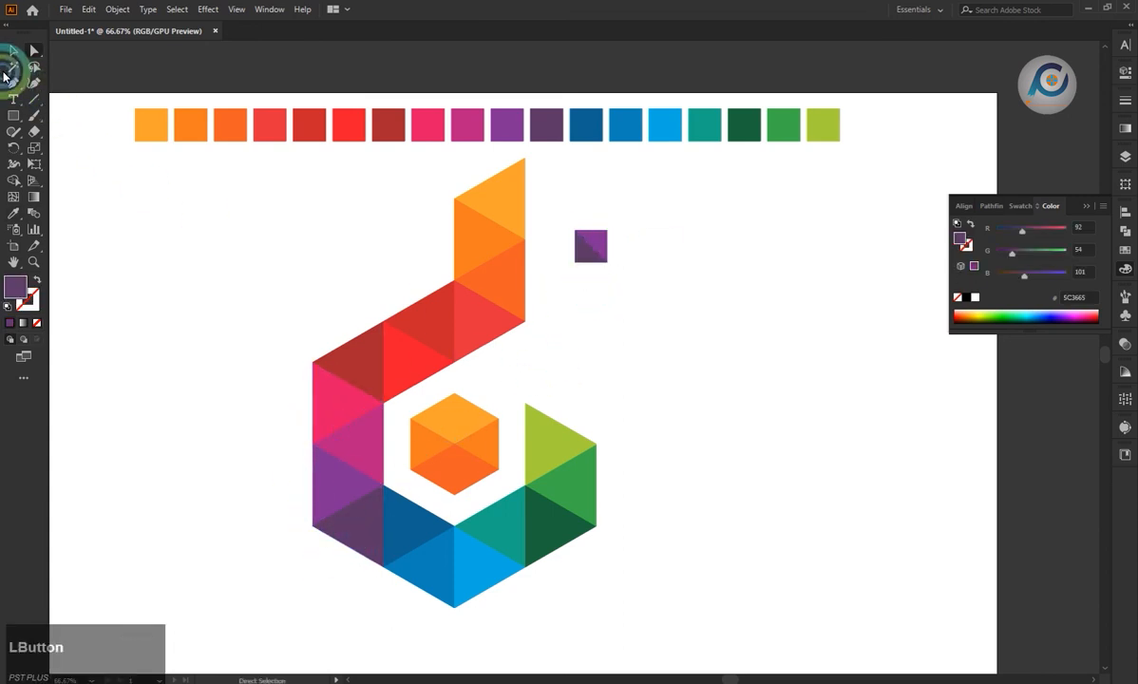
- Place a smaller copy of the purple square below and to its left, beside the stem
left_click_drag(596, 239, 557, 286)
key("ctrl+z")
left_click_drag(639, 254, 570, 300)
left_click(607, 289)
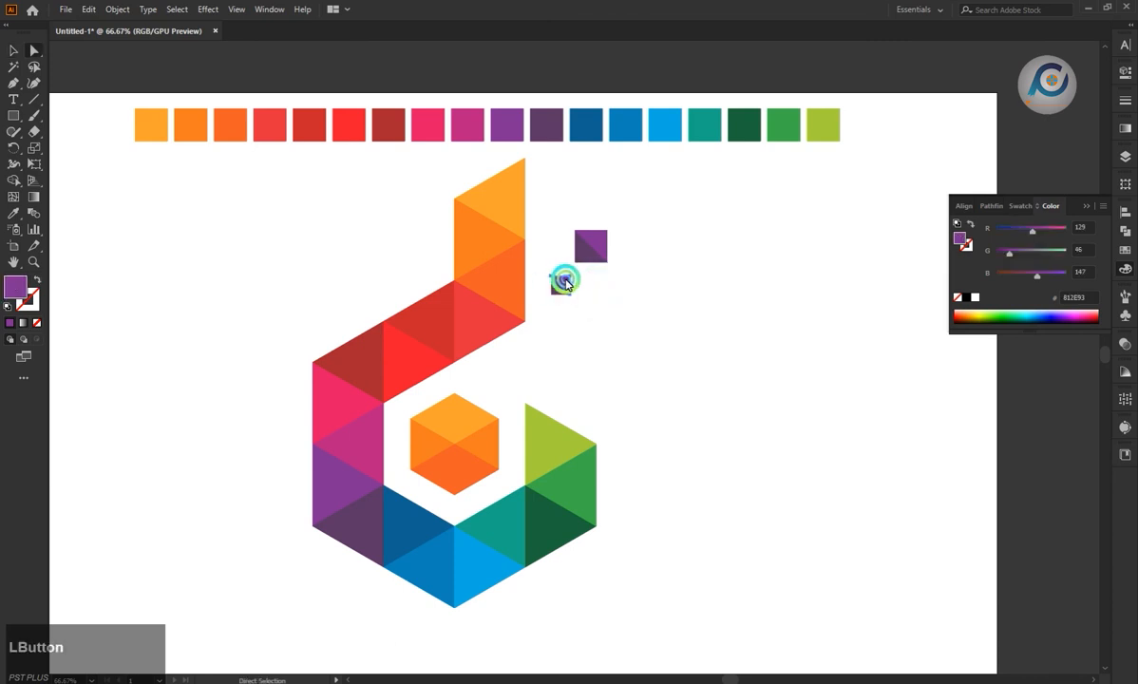
- Recolour the smaller square with light orange in the upper half and orange F47C20 in the lower half
key("i")
left_click(496, 201)
key("a")
left_click(556, 292)
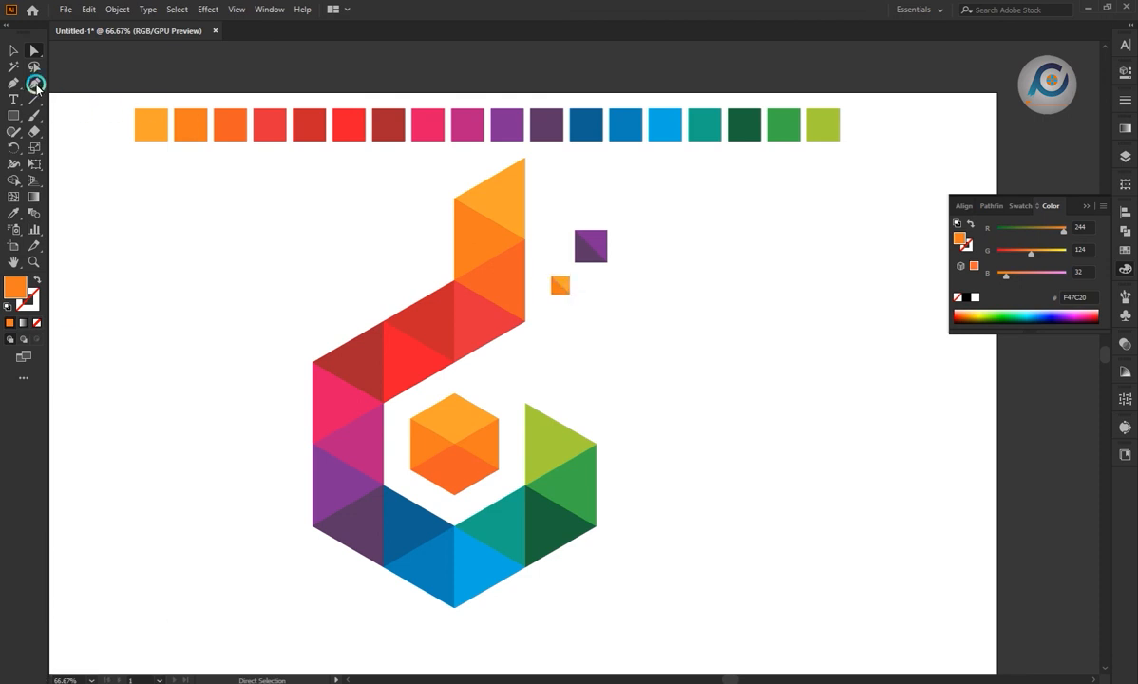
- Scatter four copies of the orange square beside the stem, making two of them tiny
left_click(12, 50)
left_click(574, 285)
left_click_drag(560, 288, 600, 301)
left_click(570, 319)
left_click_drag(602, 296, 601, 296)
left_click(647, 266)
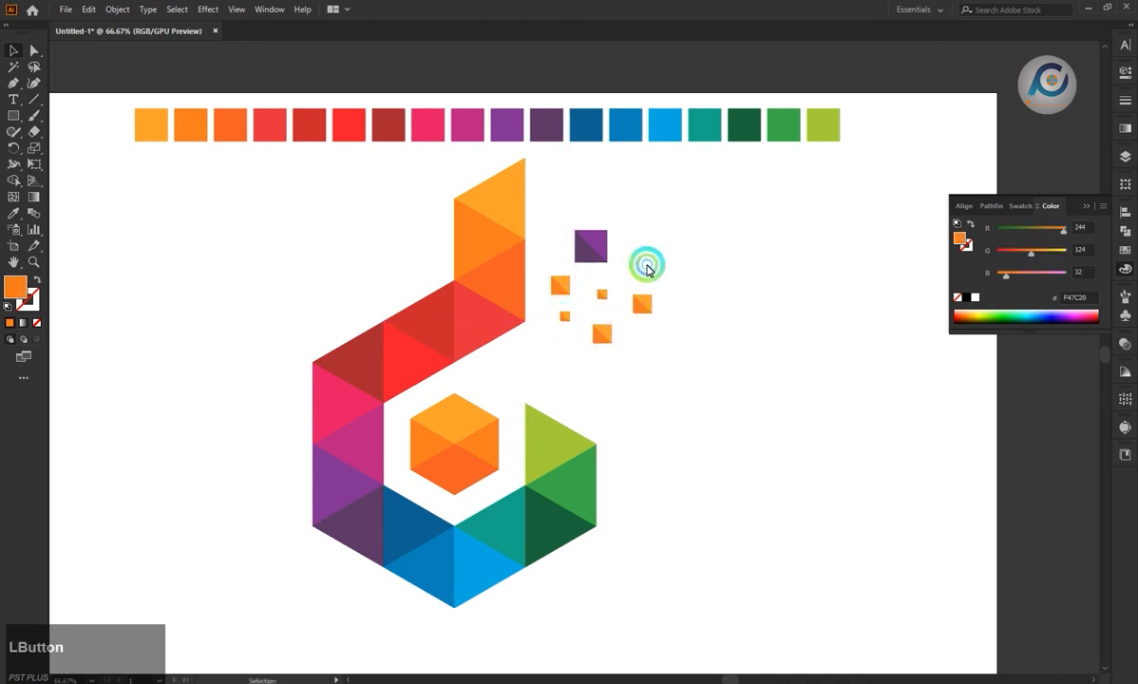
- Recolour both halves of the tiny square directly below the purple one with reds sampled from the letter
key("a")
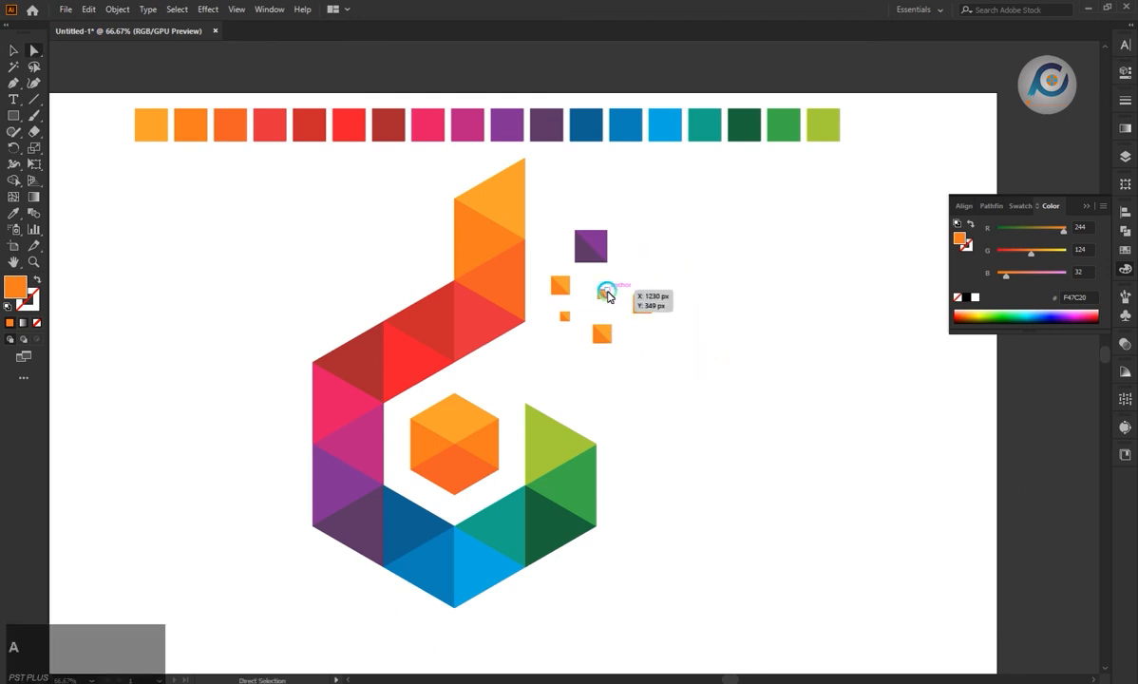
left_click(605, 293)
key("i")
left_click(437, 318)
key("a")
left_click(676, 305)
left_click(600, 298)
left_click(647, 305)
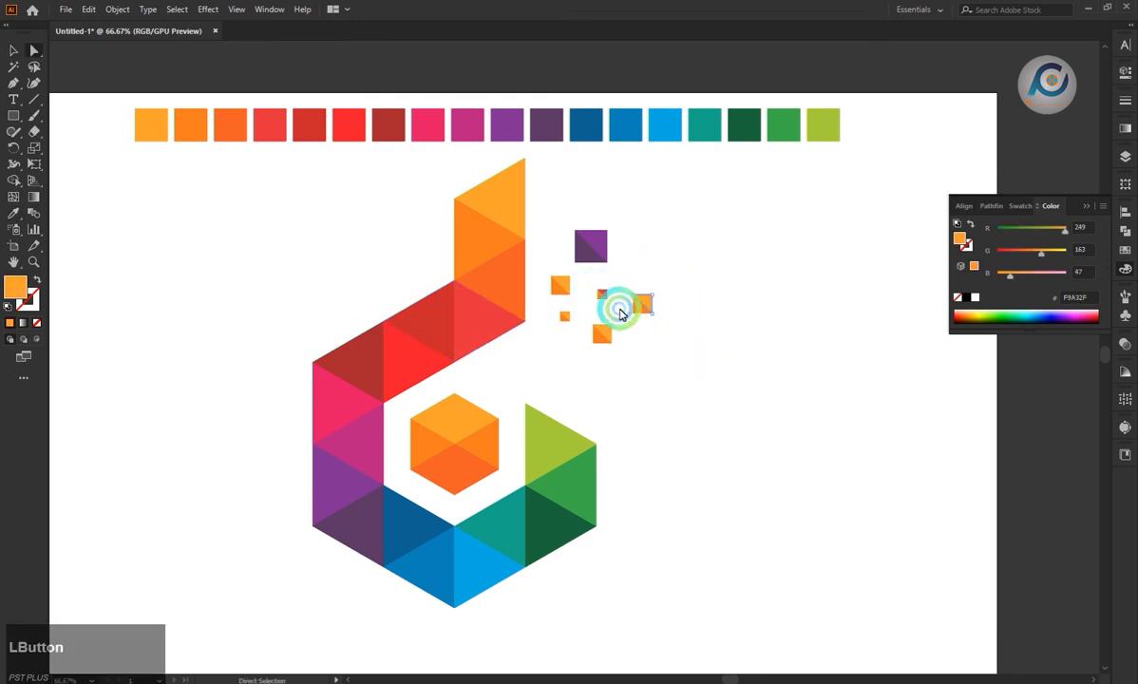
key("i")
left_click(444, 327)
key("a")
left_click(668, 351)
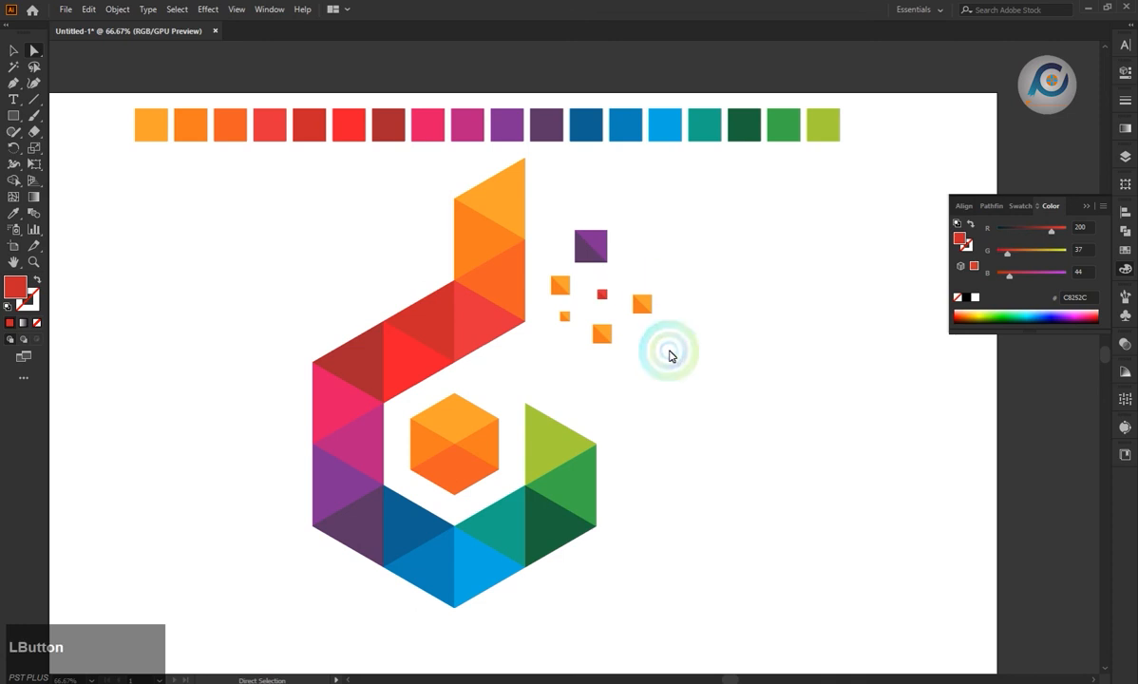
- Recolour the rightmost orange square with light blue 0FABE2 in the upper half and blue 0E82B8 in the lower half
left_click(644, 306)
key("i")
left_click(482, 562)
key("a")
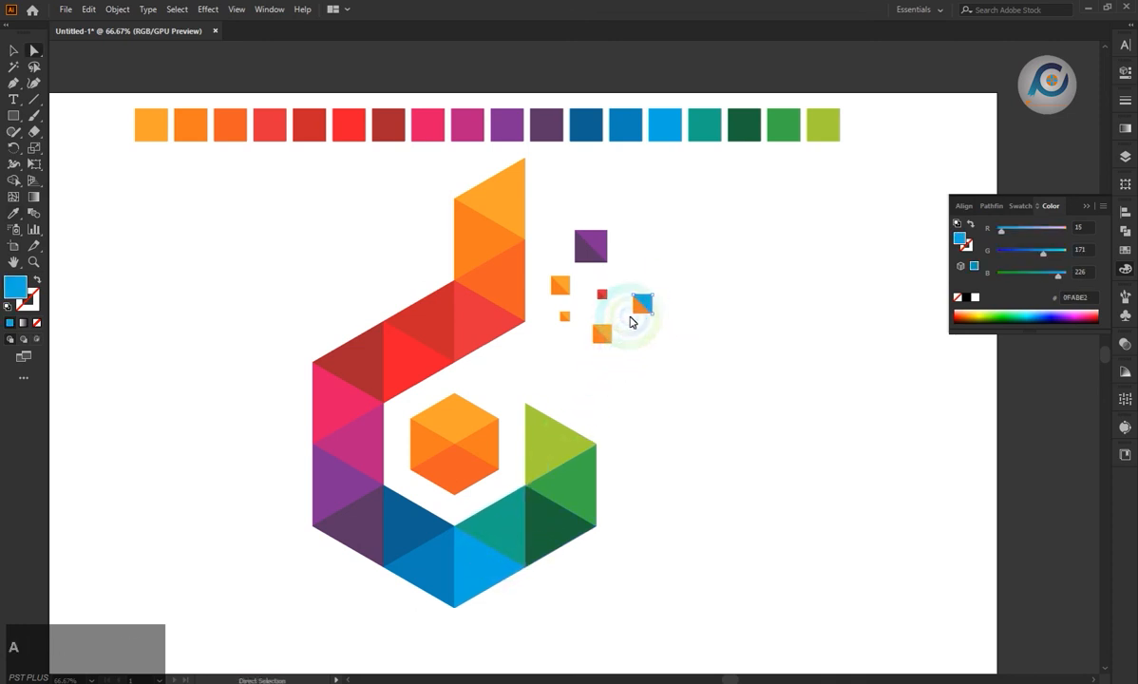
left_click(638, 309)
key("i")
left_click(482, 557)
key("a")
left_click(680, 415)
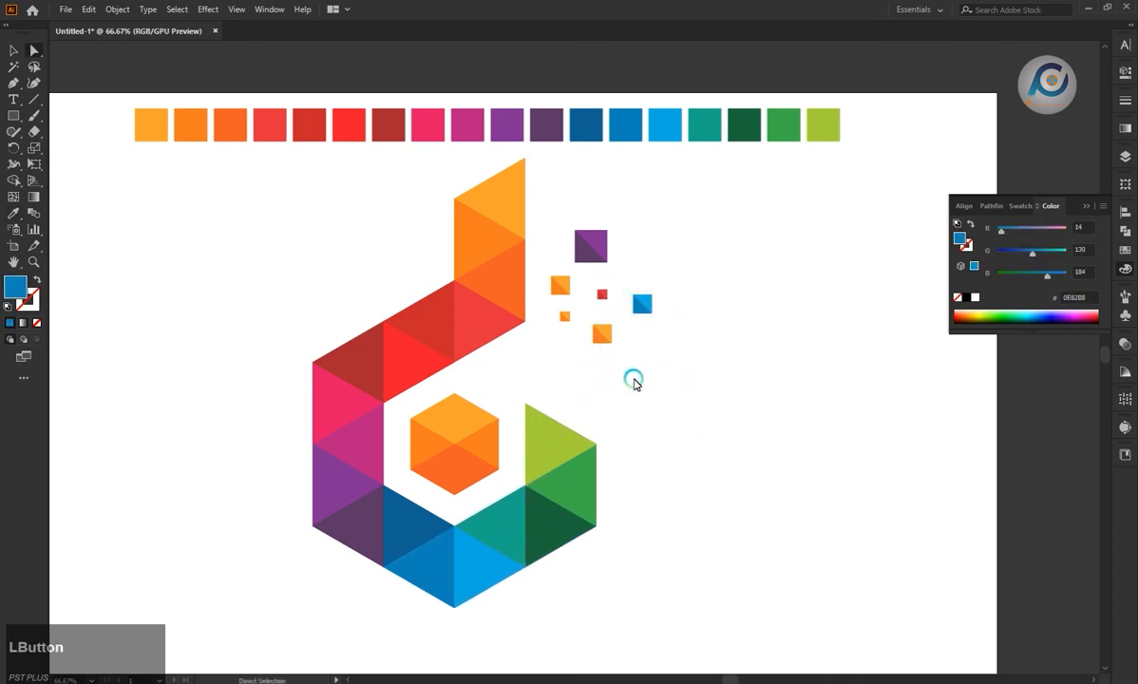
- Recolour the lowest orange square with green in the upper half and dark green 1B683C in the lower half
left_click(608, 333)
key("i")
left_click(581, 482)
key("a")
left_click(597, 337)
key("i")
left_click(549, 542)
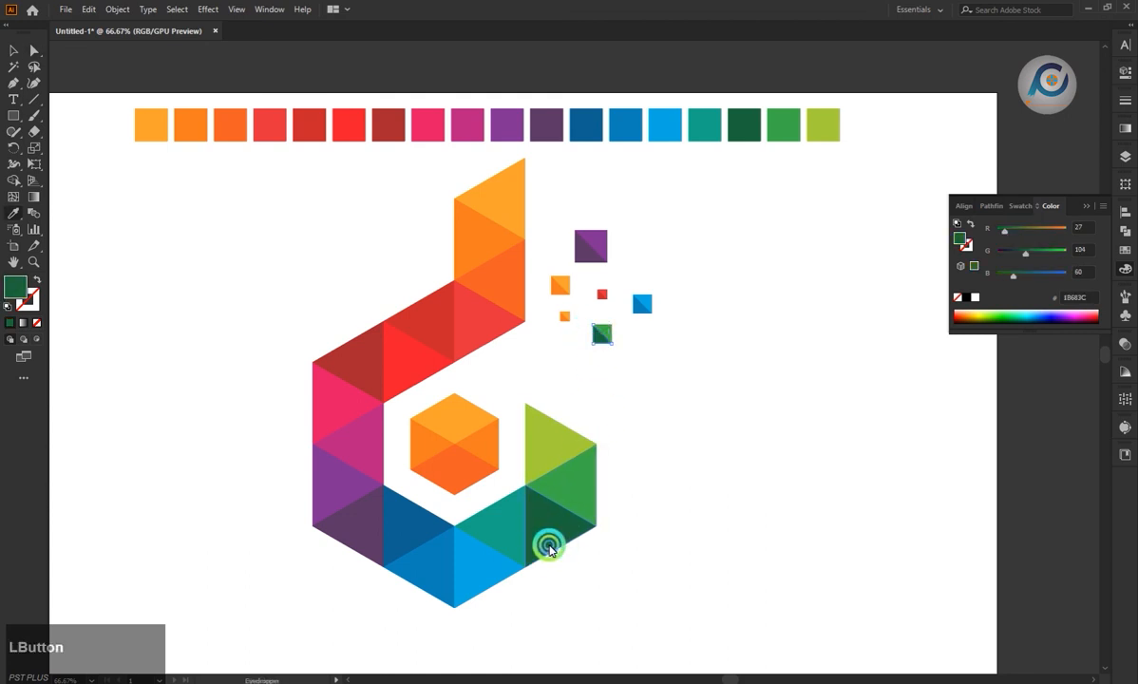
- Try the letter's pink and magenta on the upper half of the remaining tiny orange square
key("a")
left_click_drag(556, 311, 570, 319)
left_click(567, 317)
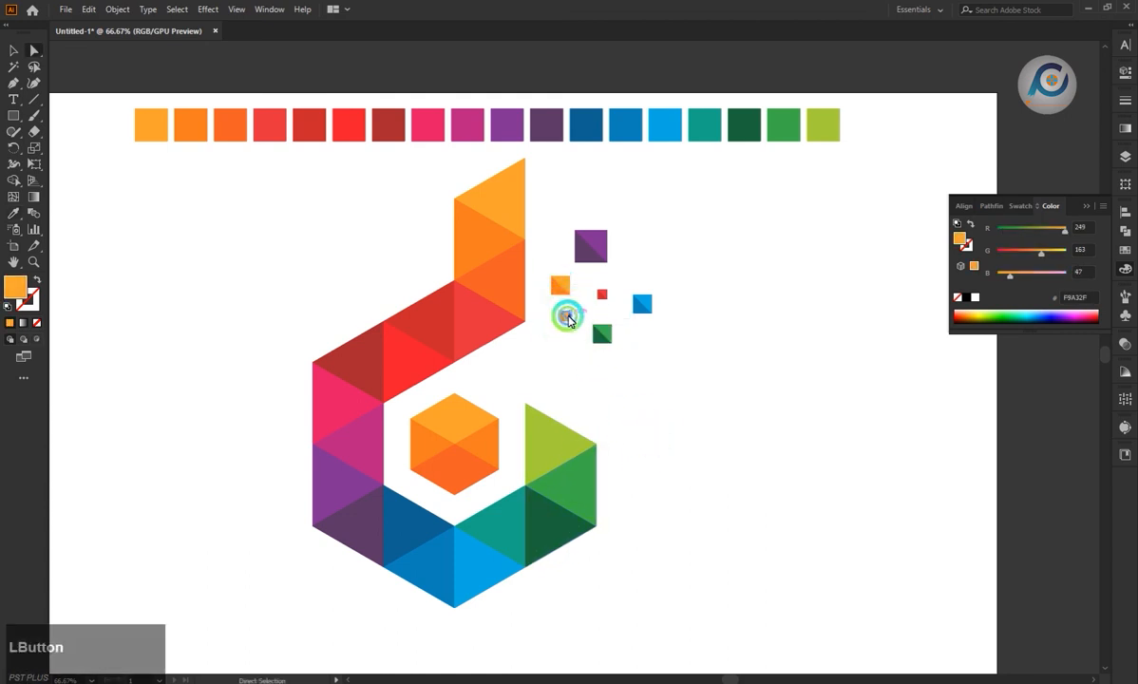
key("i")
left_click(342, 395)
key("a")
left_click(522, 358)
left_click(561, 322)
key("i")
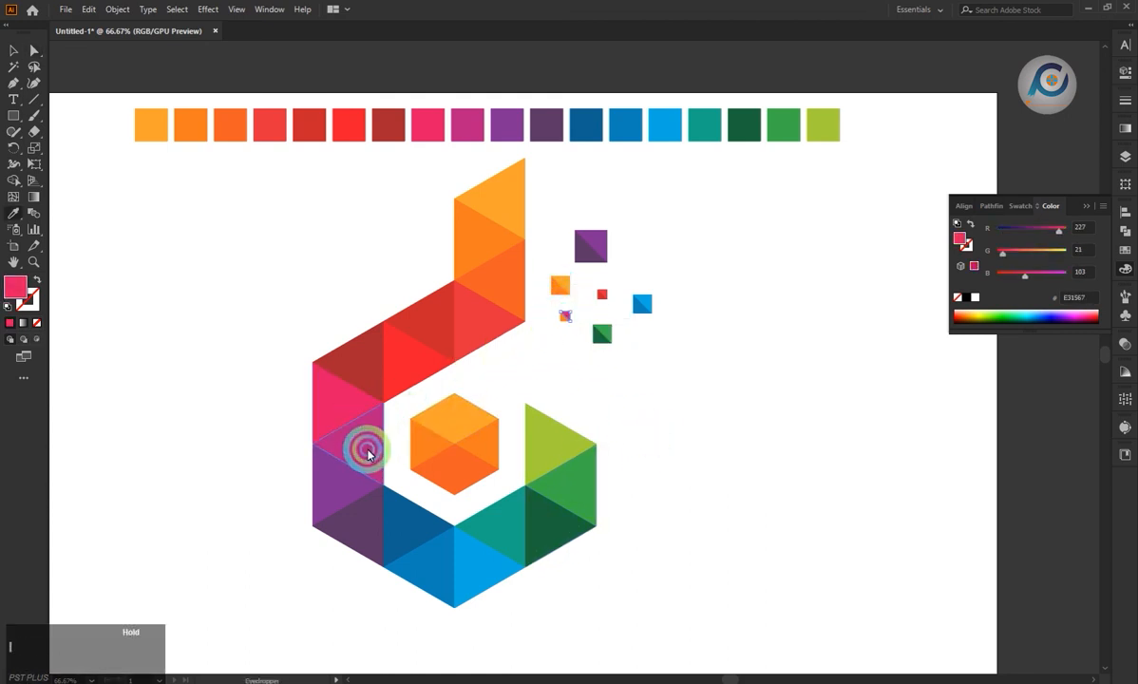
left_click(368, 449)
- Fill the lower half of the remaining tiny square with magenta B91D7F sampled from the letter
key("a")
left_click(561, 324)
key("i")
left_click(359, 446)
left_click(671, 418)
key("a")
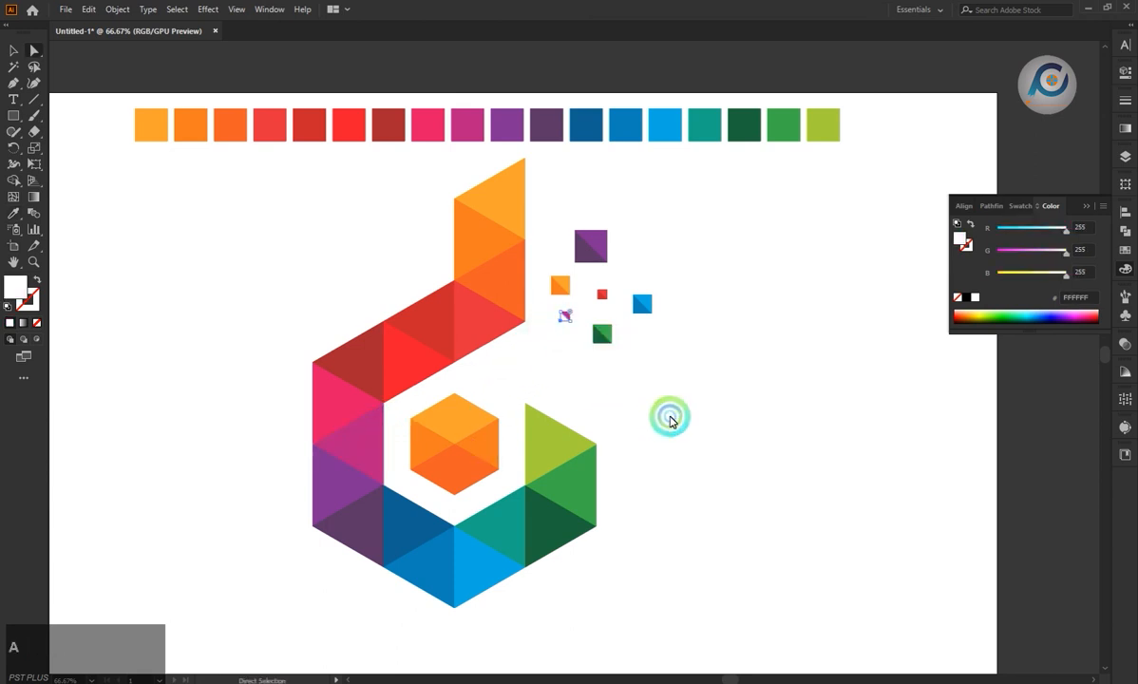
key("i")
left_click(372, 441)
key("a")
left_click(466, 252)
- Fill that tiny square's upper half with pink E31567, deselect it and collapse the colour settings
left_click(567, 313)
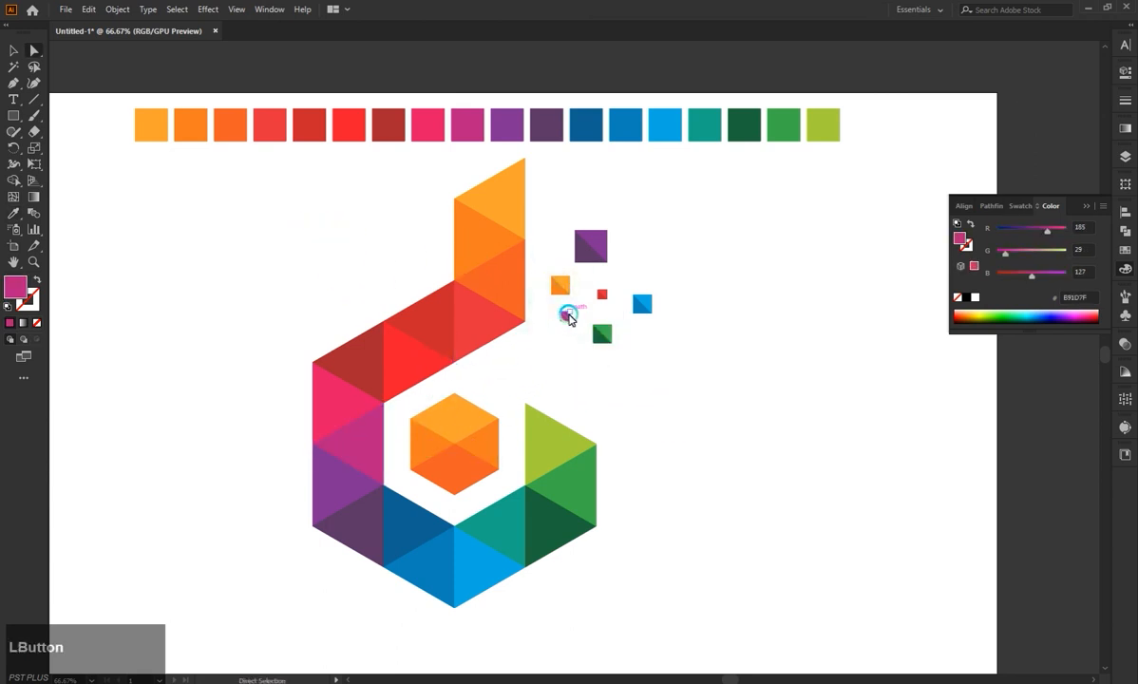
key("i")
left_click(332, 394)
key("a")
left_click(555, 362)
left_click(13, 49)
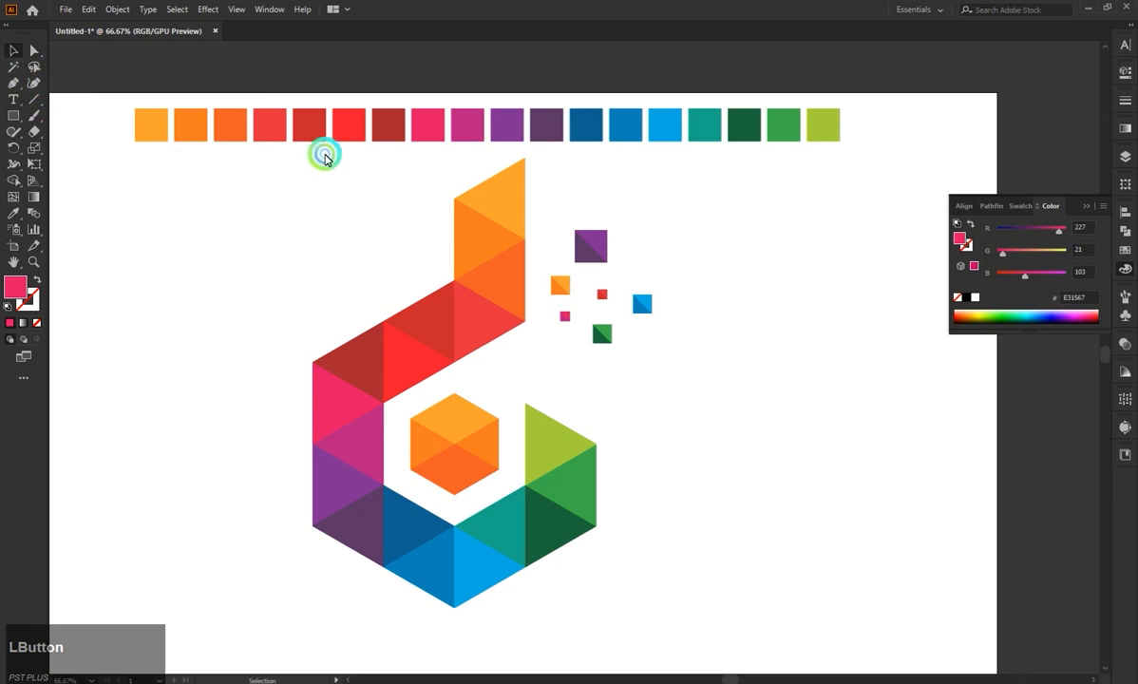
left_click(1086, 204)
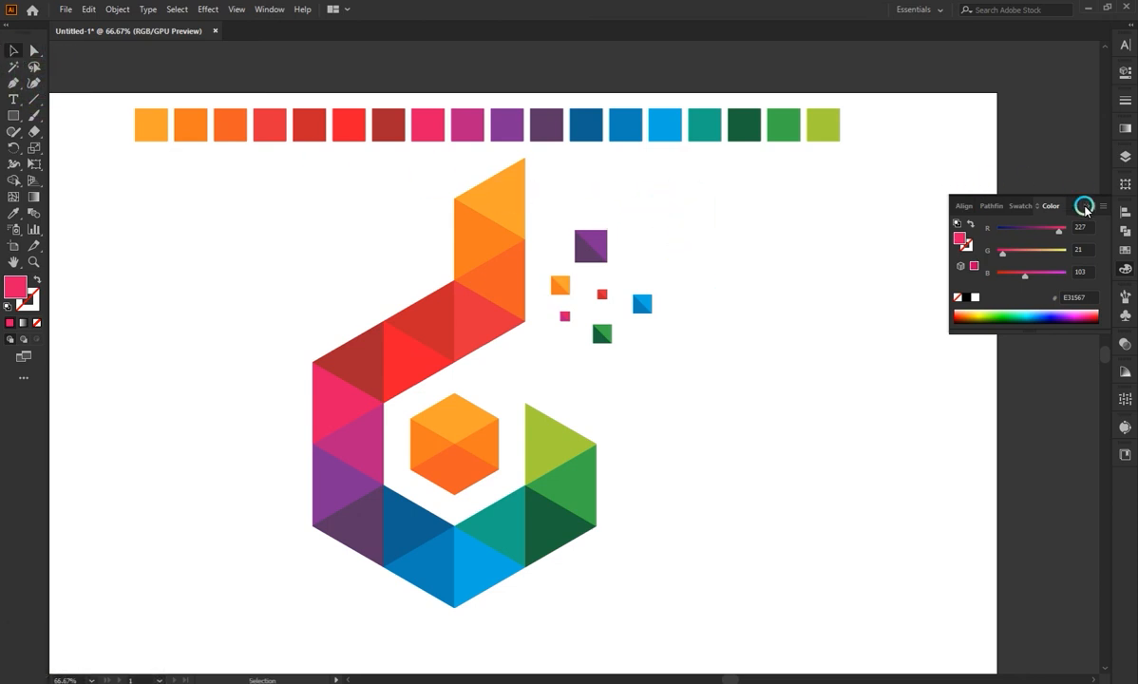